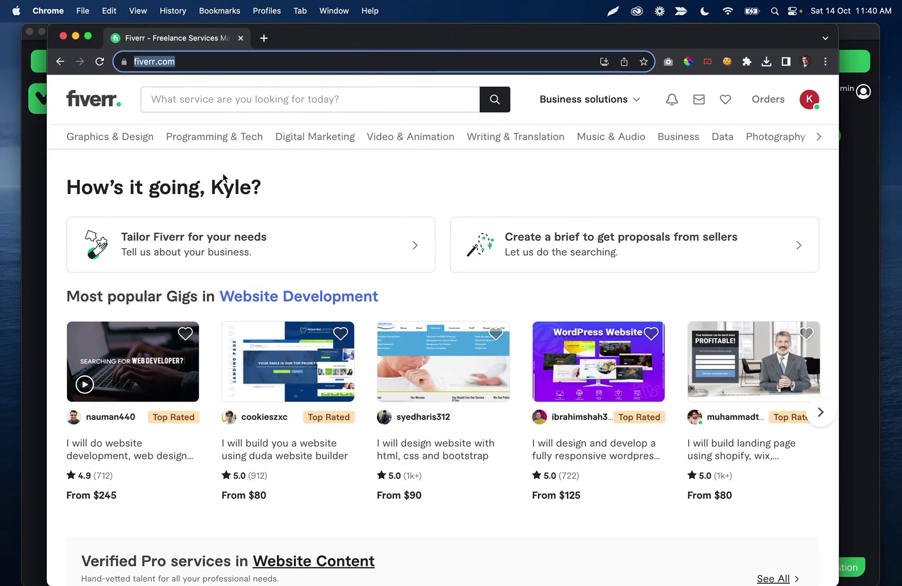
- Search Fiverr for 'website' gigs and scroll through the results
left_click(201, 99)
type("website")
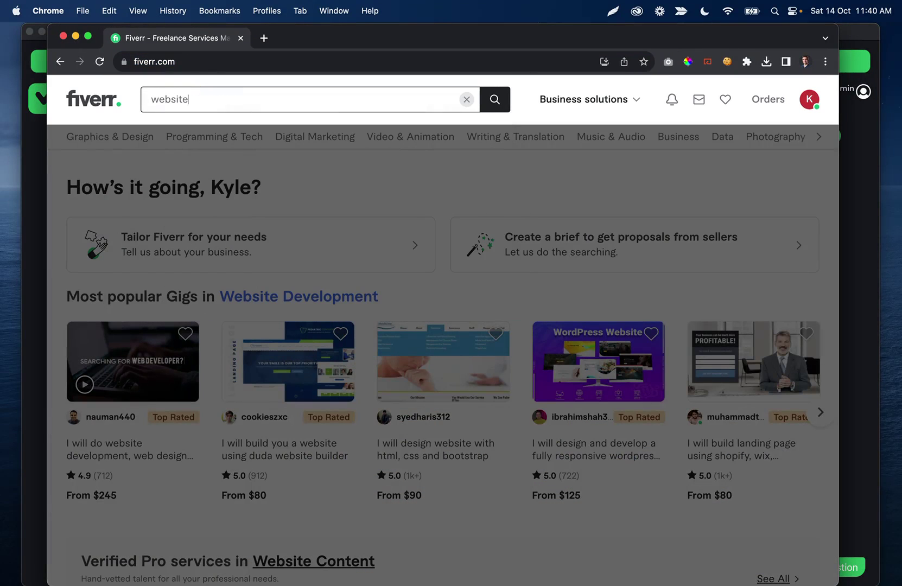
key("Return")
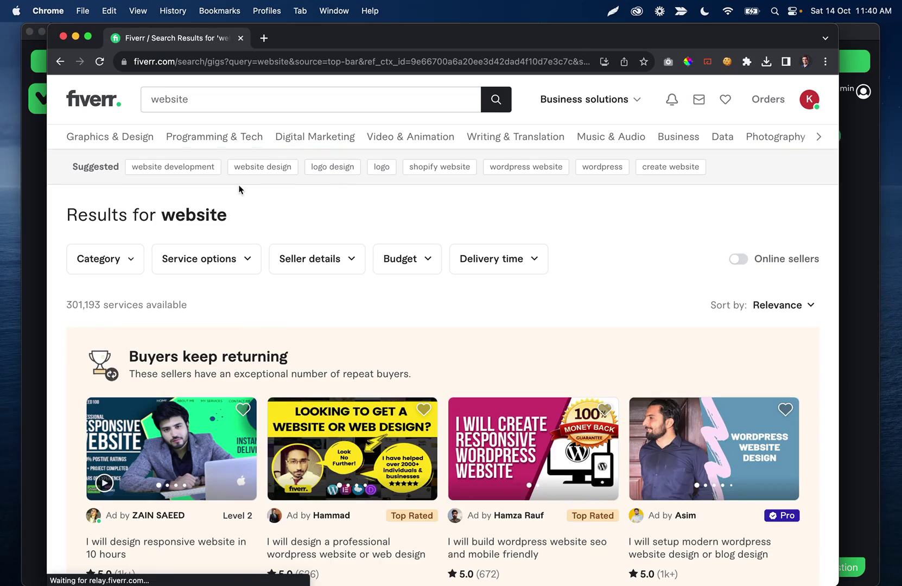
scroll(204, 407, "down", 5)
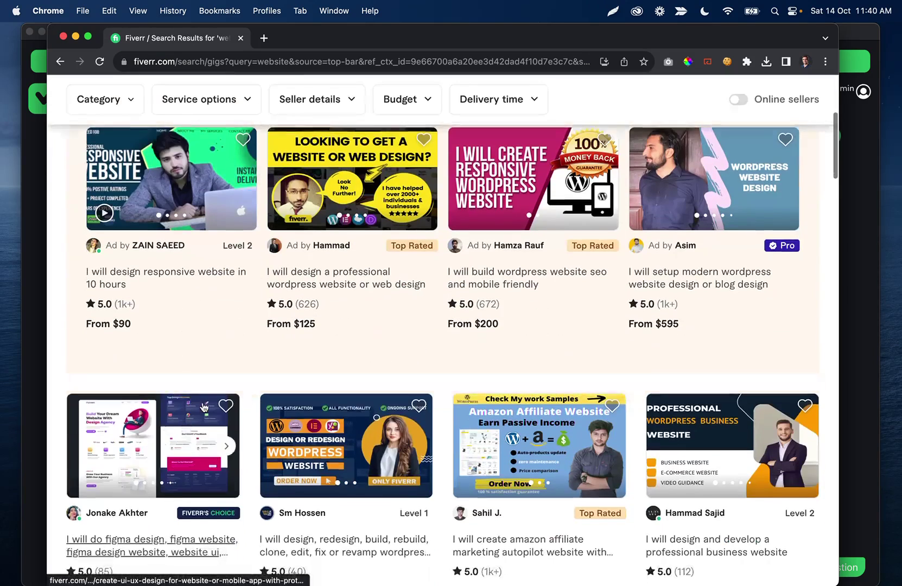
scroll(204, 408, "down", 3)
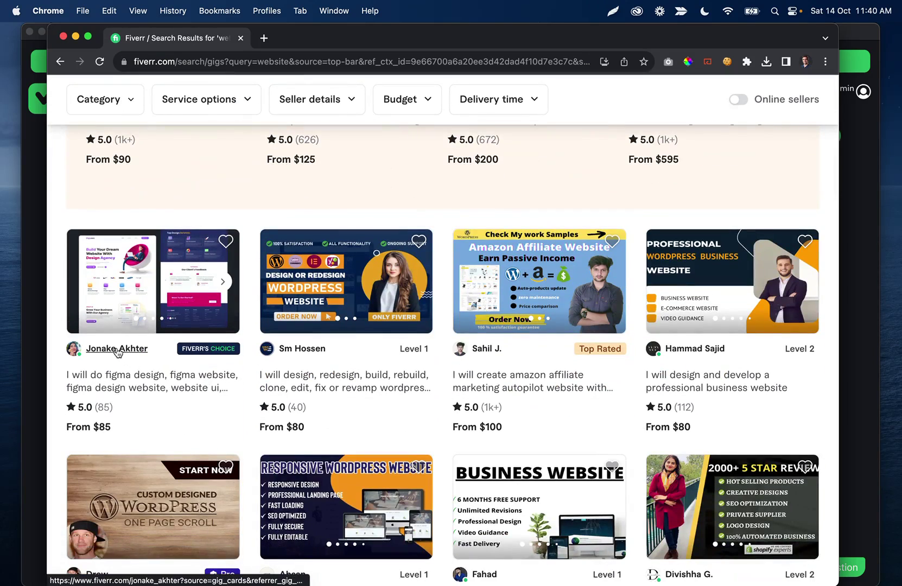
- Open a seller's profile and its Contact Me form, then close both to return to the results
left_click(117, 350)
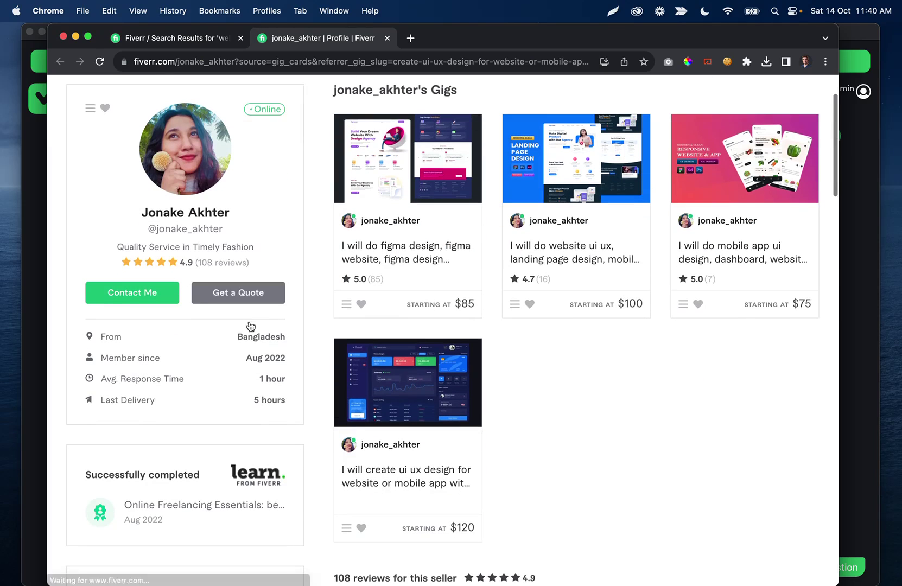
left_click(137, 306)
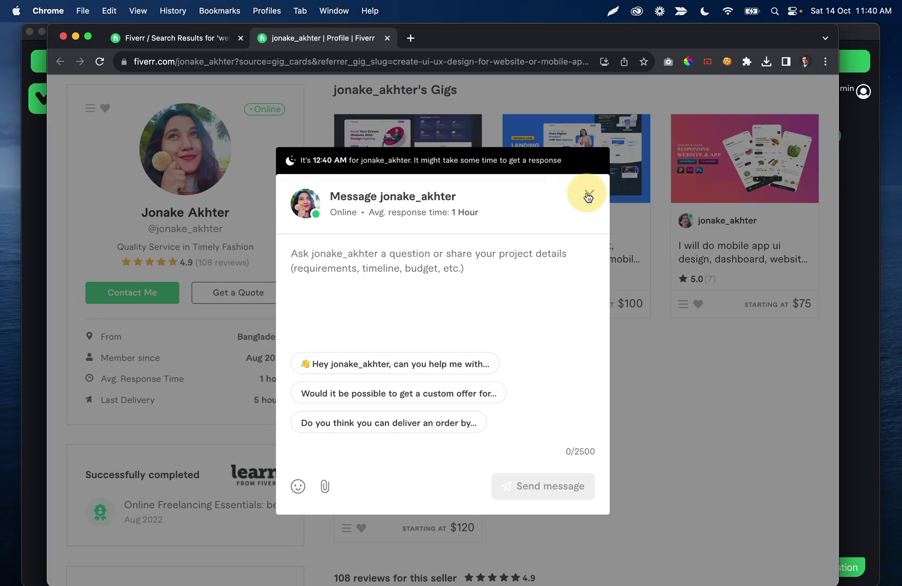
left_click(588, 196)
left_click(387, 38)
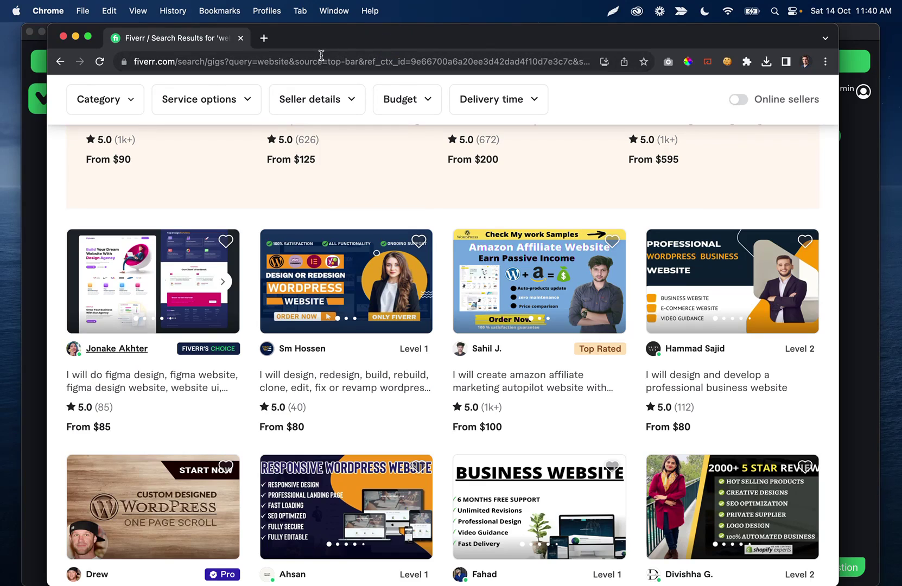
- Move the TaskMagic window in front of the browser, then refocus the Fiverr results window
left_click(29, 225)
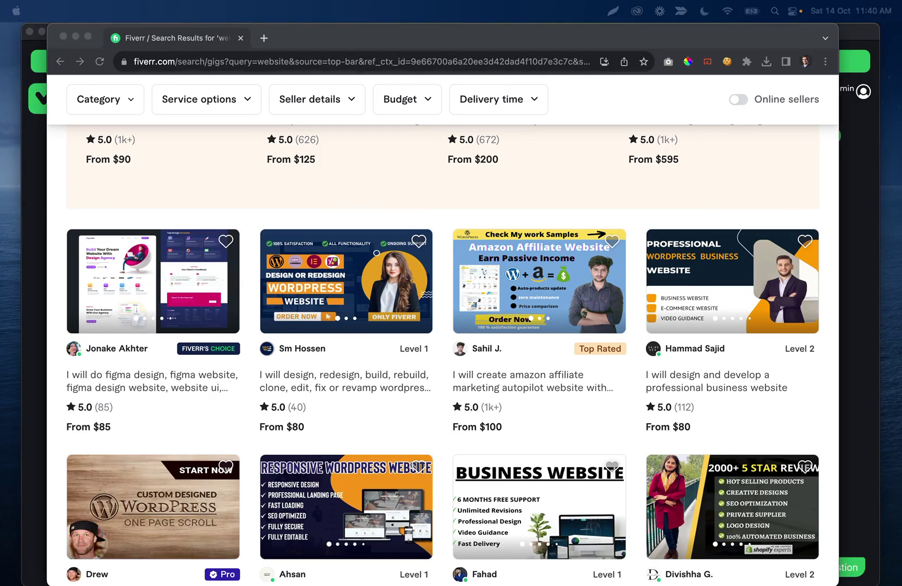
left_click_drag(33, 31, 316, 8)
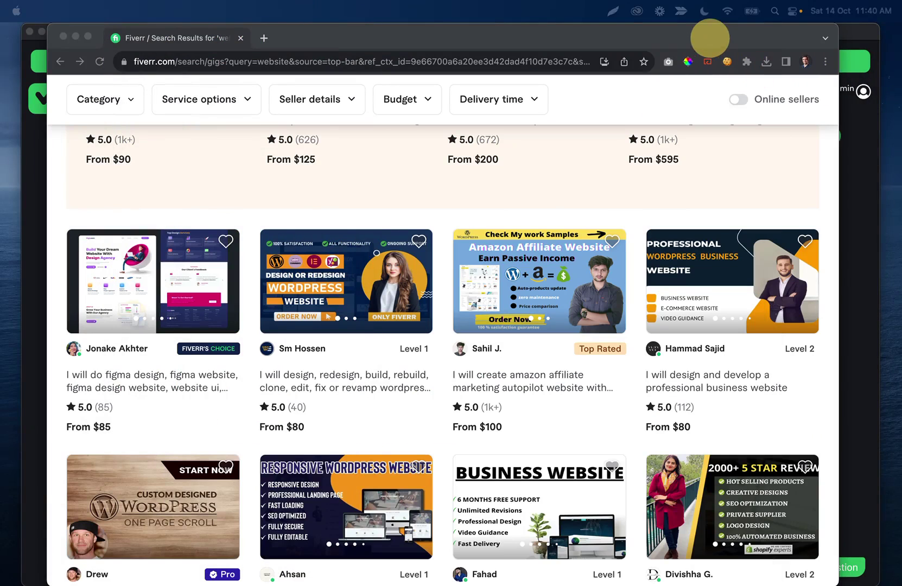
left_click(216, 441)
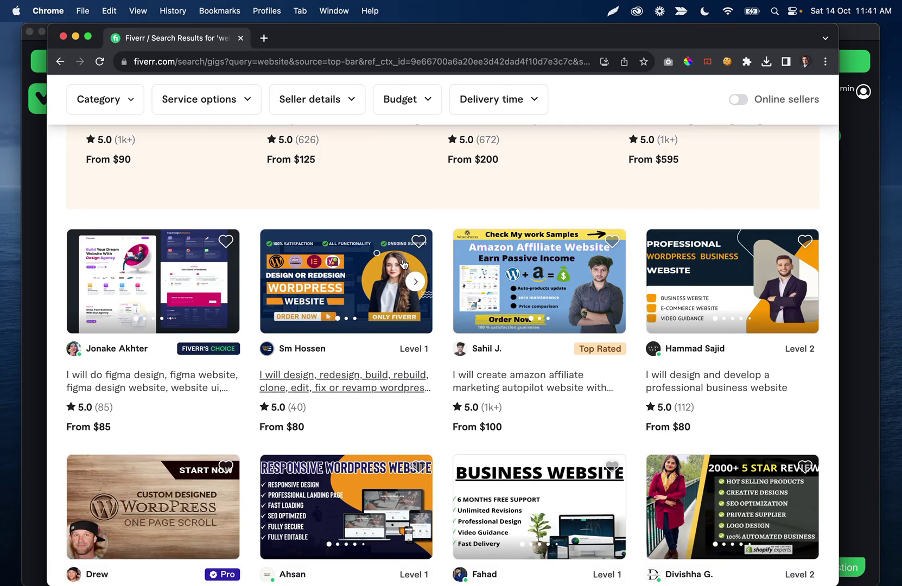
- From the TaskMagic automations list, create a new automation using Guided Recording
left_click(643, 559)
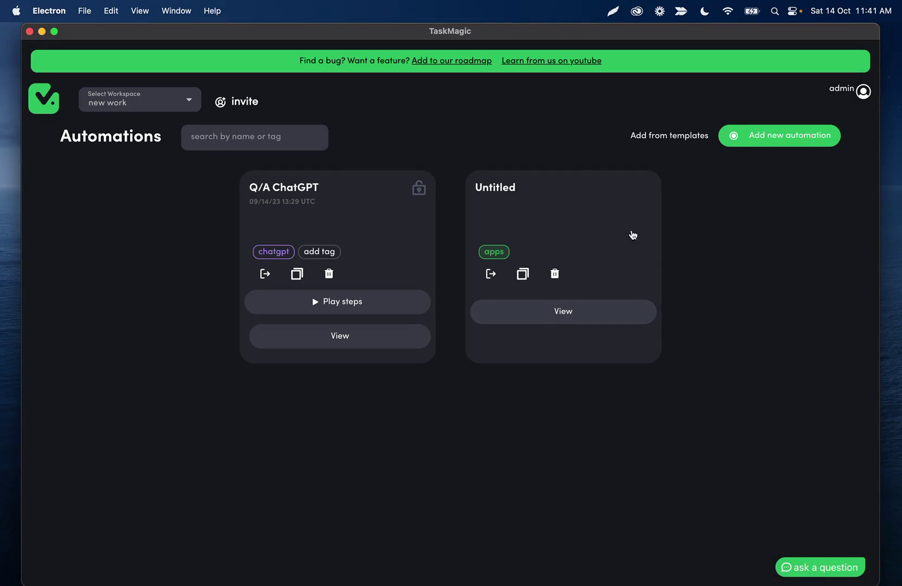
left_click(785, 137)
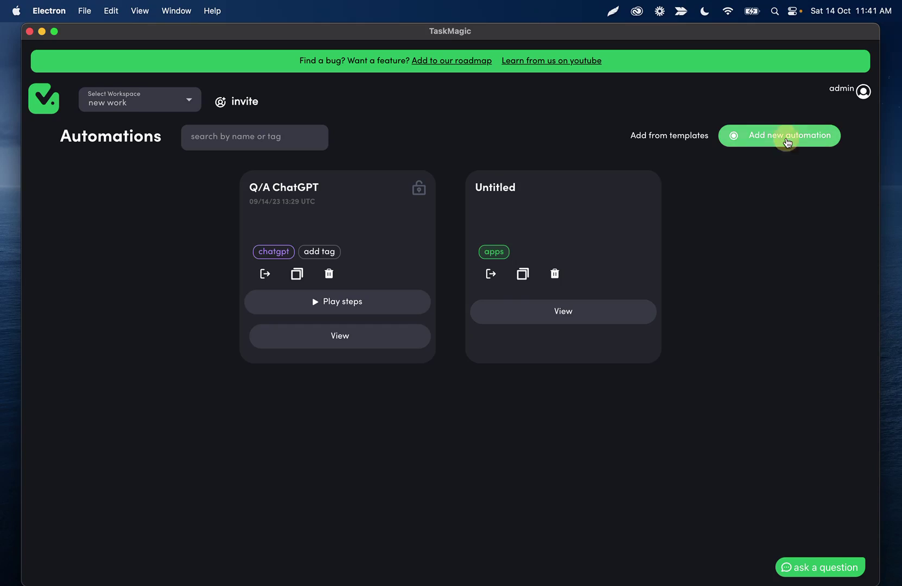
left_click(423, 305)
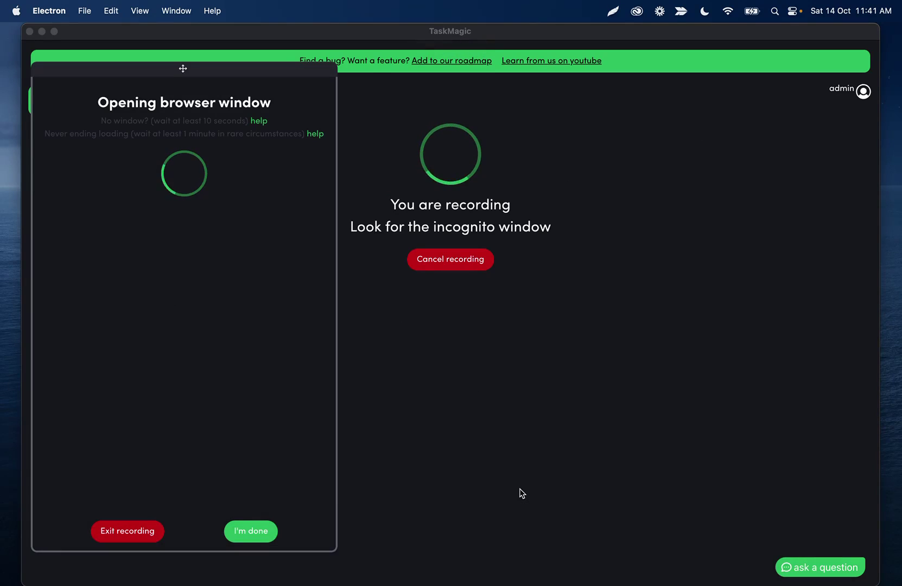
- Bring the Fiverr browser forward and export all fiverr.com cookies to the clipboard
left_click(507, 547)
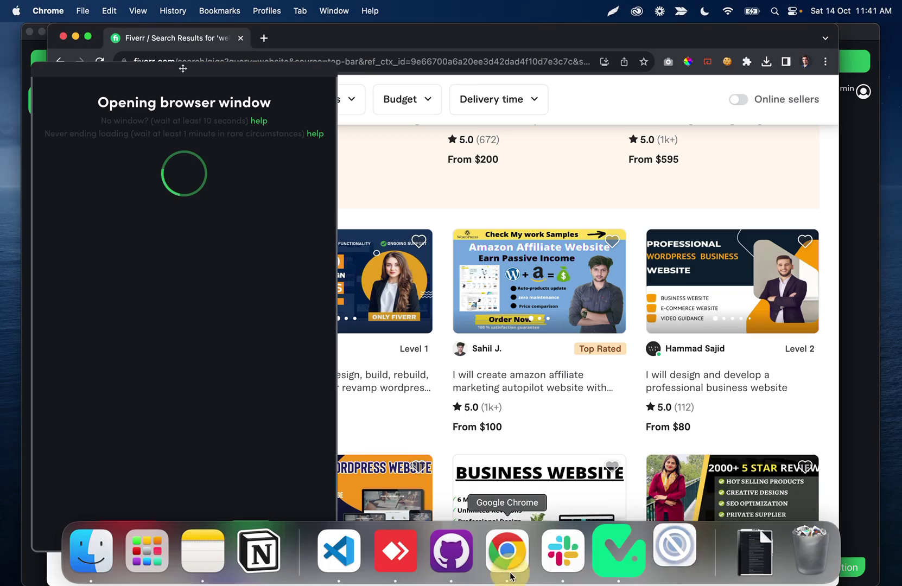
left_click_drag(729, 26, 735, 26)
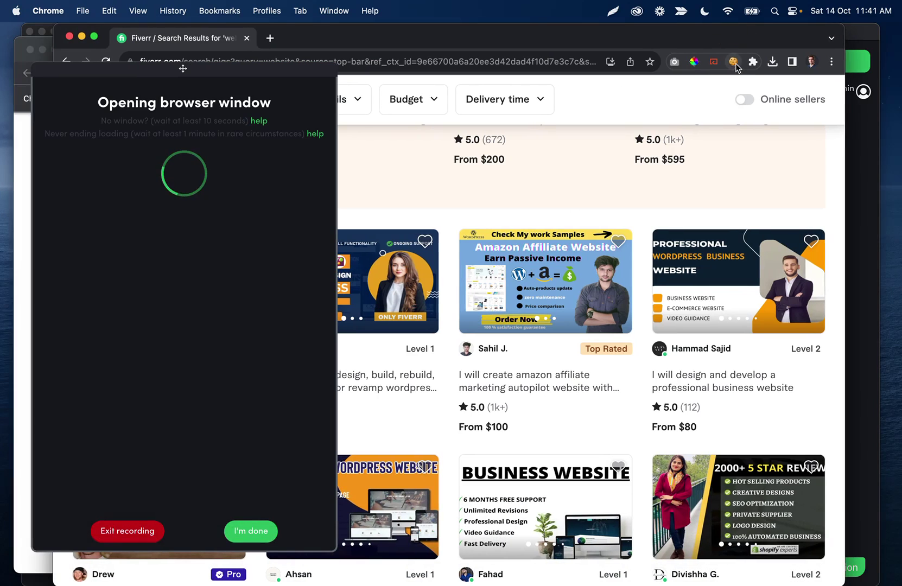
left_click(733, 62)
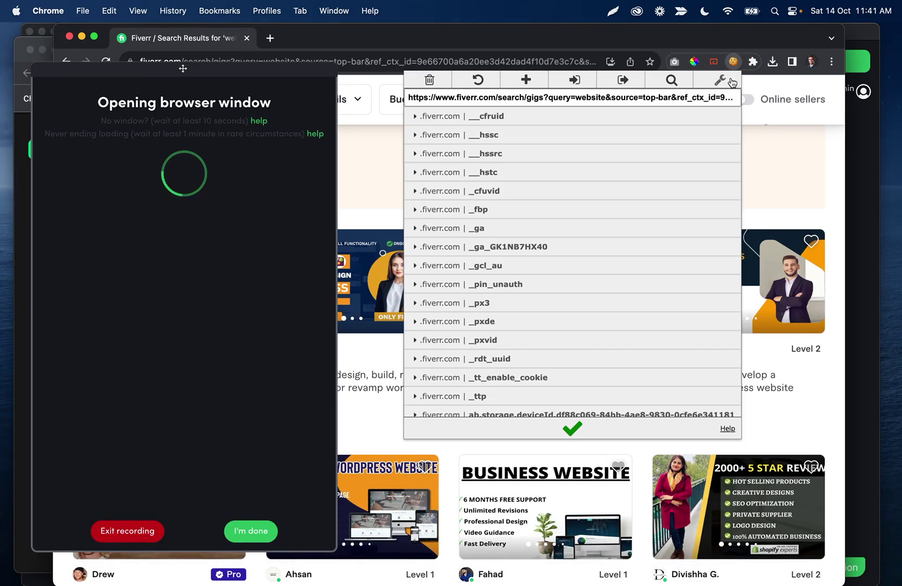
left_click(626, 80)
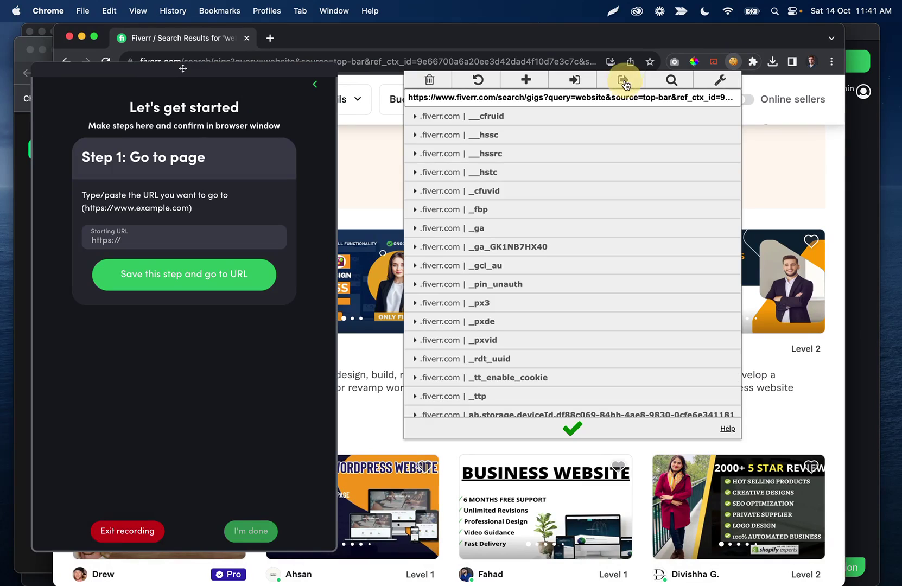
- Close the cookie list and Fiverr window, then bring the recording browser and recorder panel into view
left_click(246, 39)
left_click(246, 38)
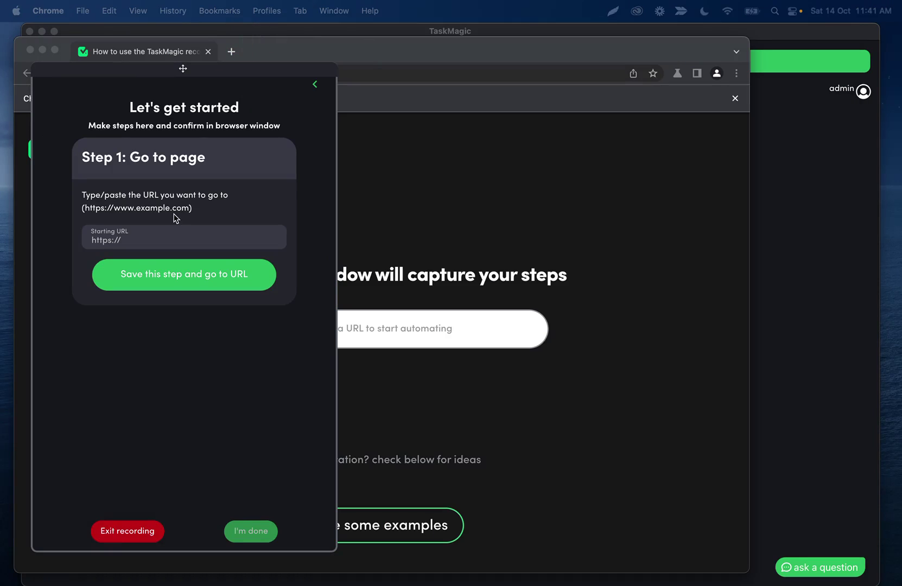
left_click_drag(403, 50, 524, 22)
mouse_move(621, 580)
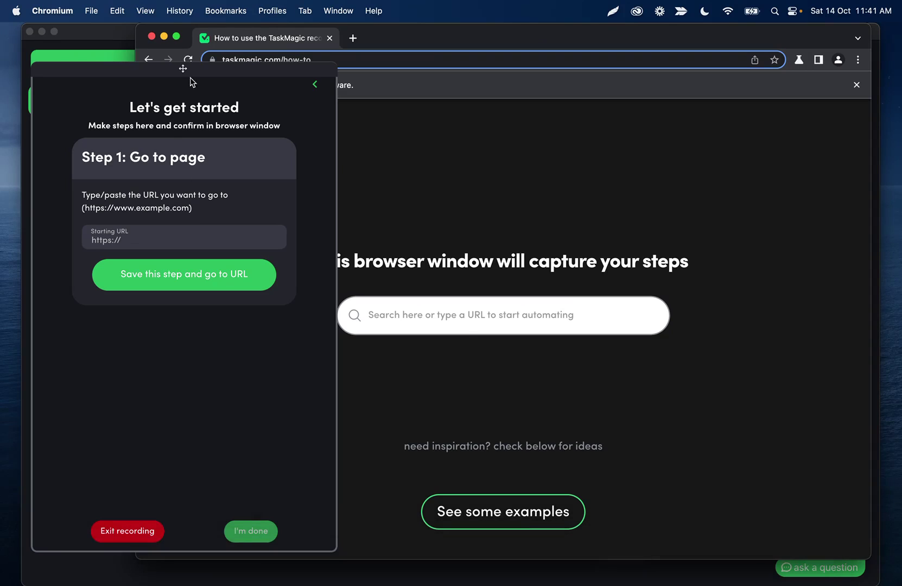
left_click_drag(188, 71, 174, 66)
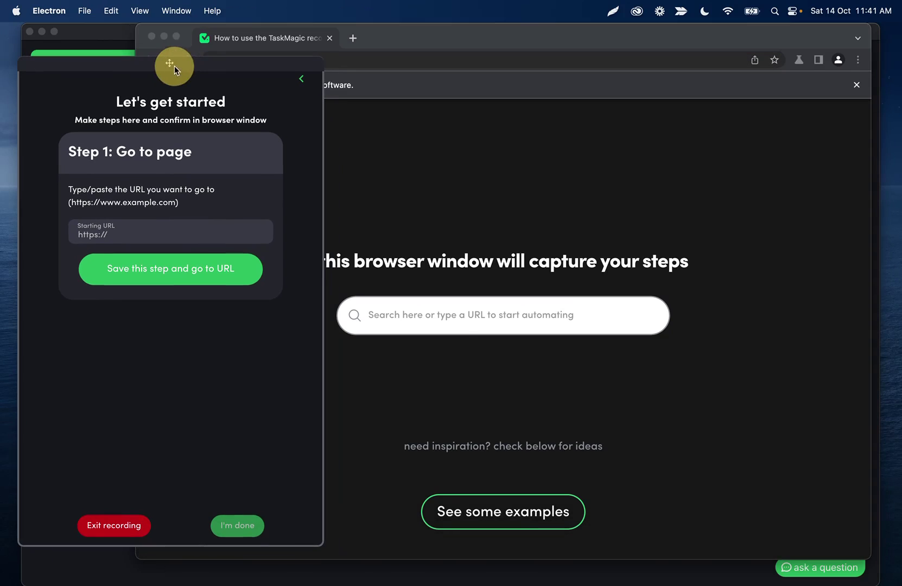
triple_click(131, 238)
type("https://fiverr.com")
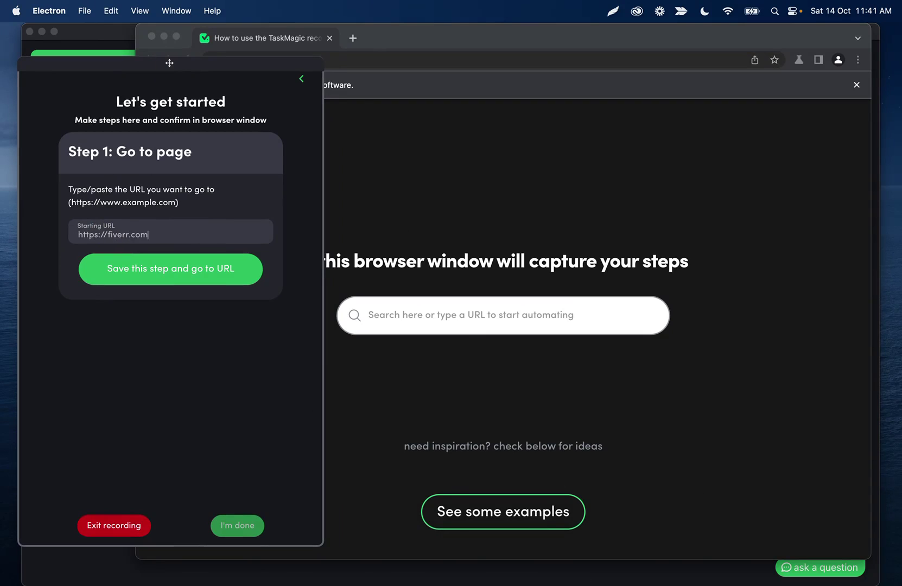
left_click(137, 268)
left_click(347, 526)
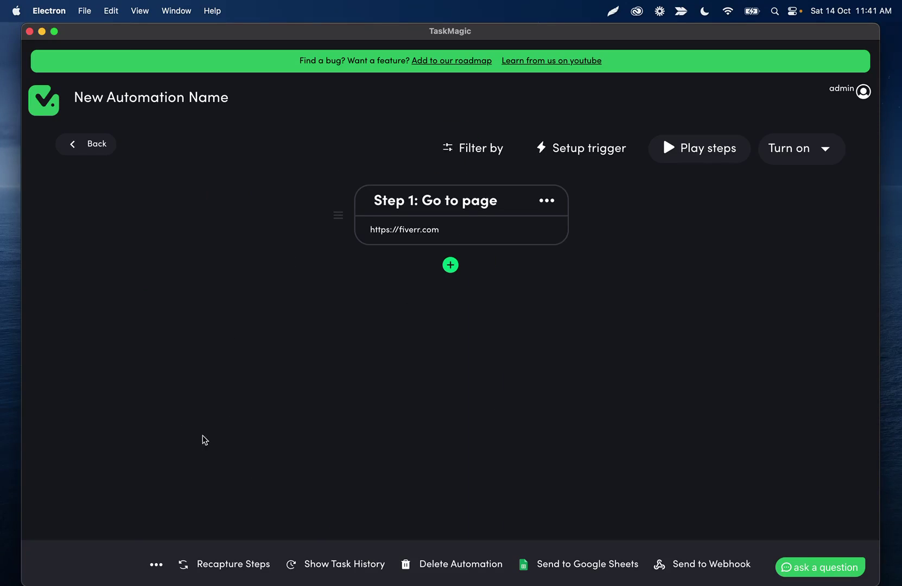
- In advanced settings, enable Add Cookies, paste the copied fiverr.com cookies, and save
left_click(155, 565)
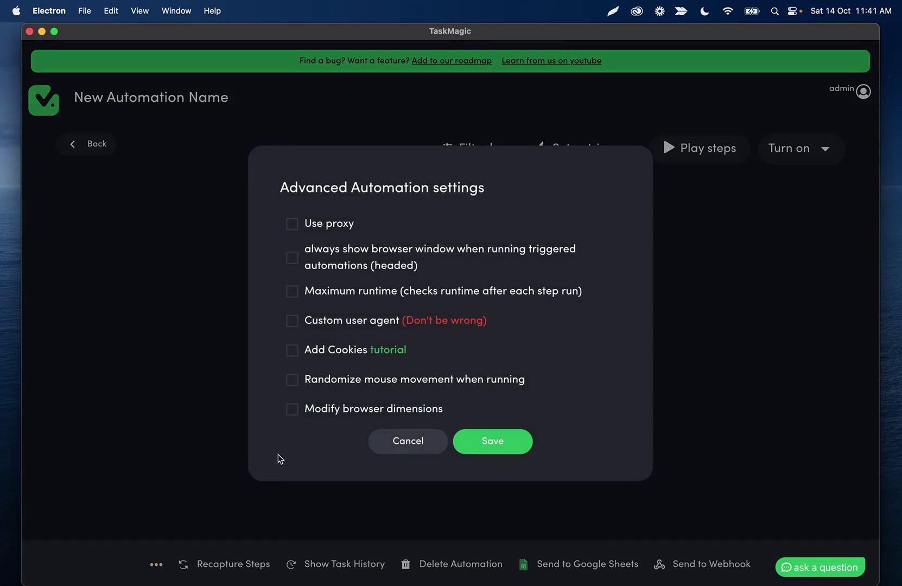
left_click(292, 350)
left_click(341, 321)
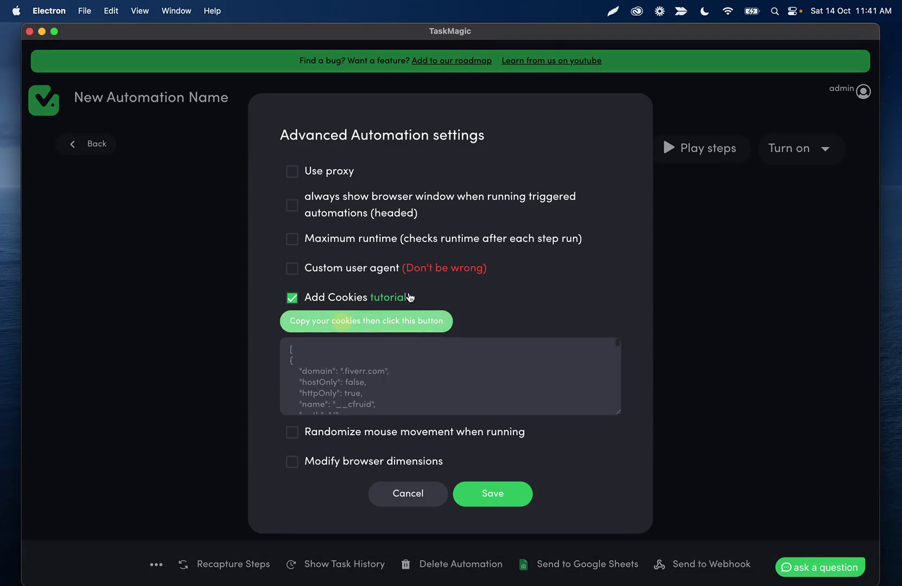
left_click(501, 496)
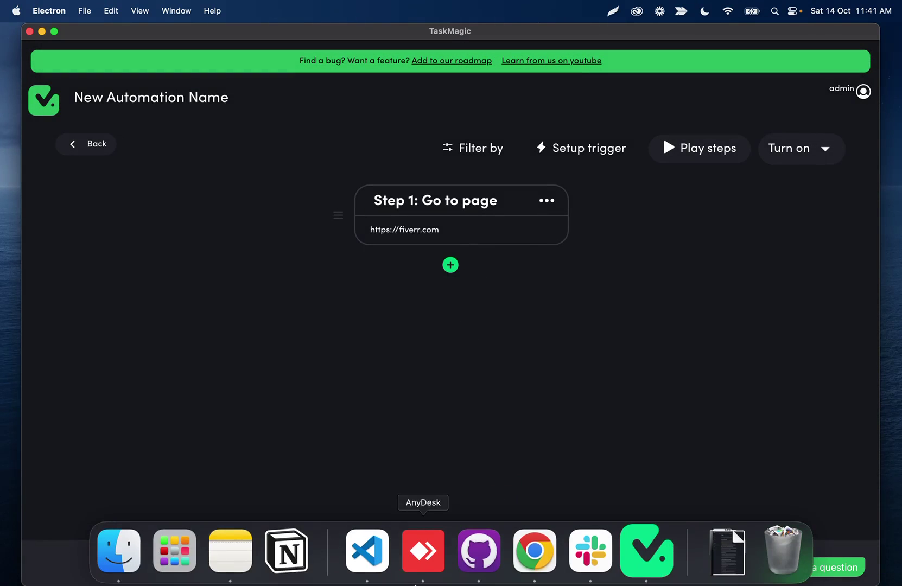
- Switch away from TaskMagic and back, then reopen the advanced automation settings
left_click(533, 548)
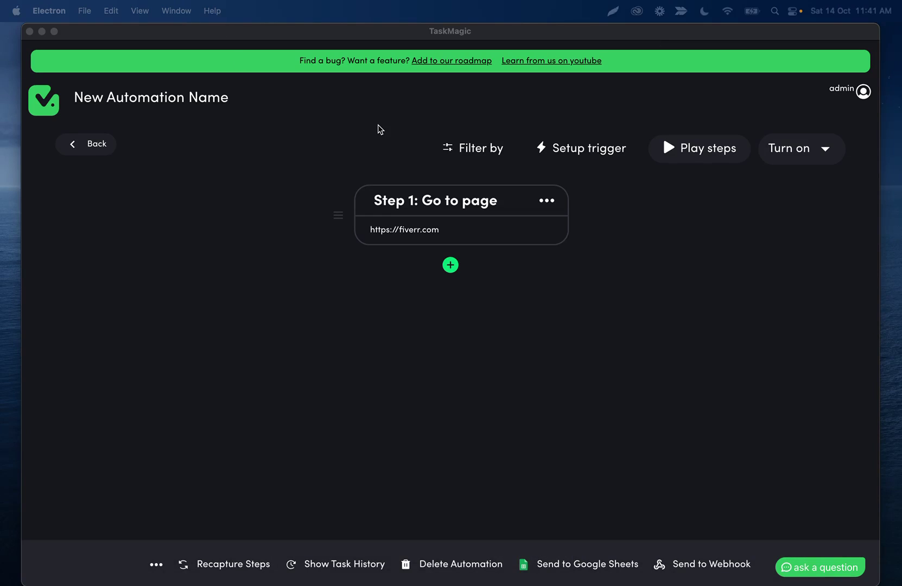
left_click(156, 566)
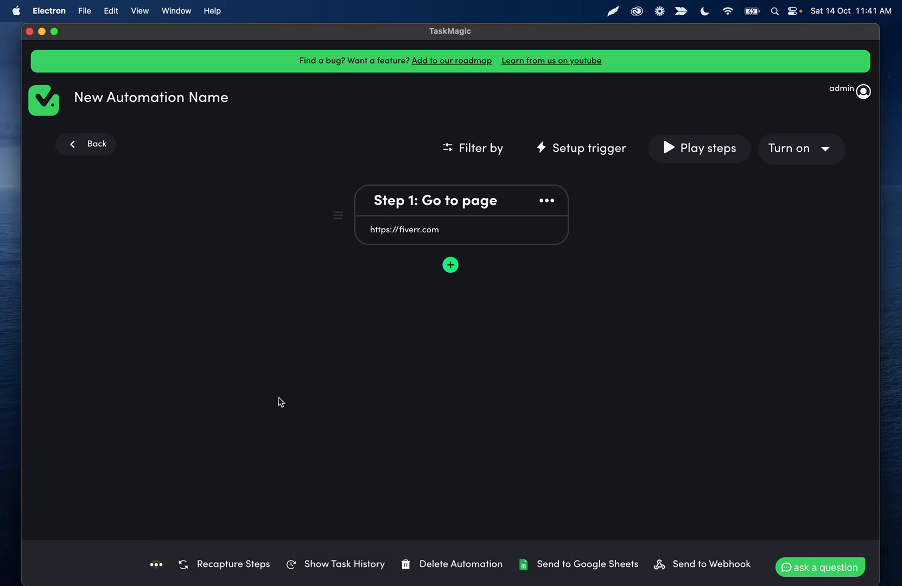
left_click(156, 566)
- Close the settings unchanged and start recording a new step after Step 1, arranging the panels
left_click(419, 491)
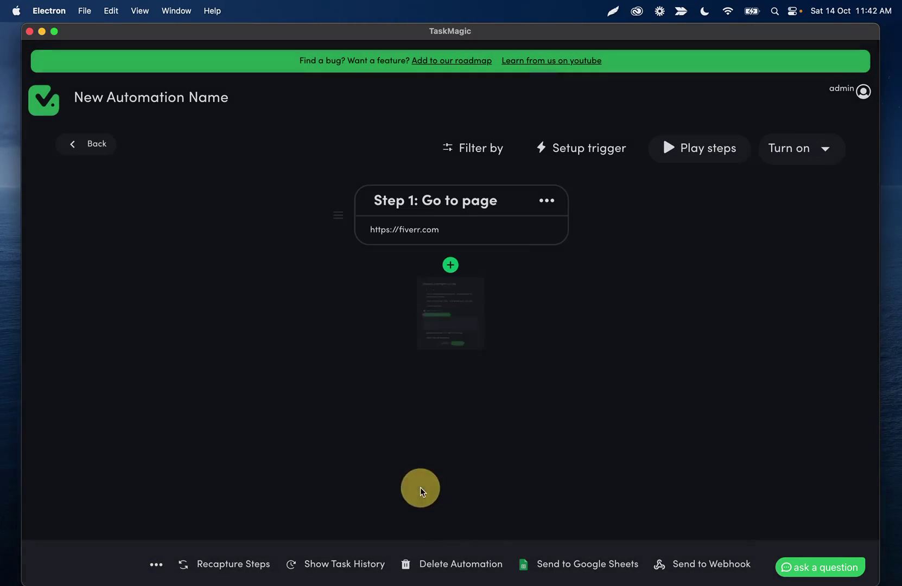
left_click(451, 271)
left_click(413, 250)
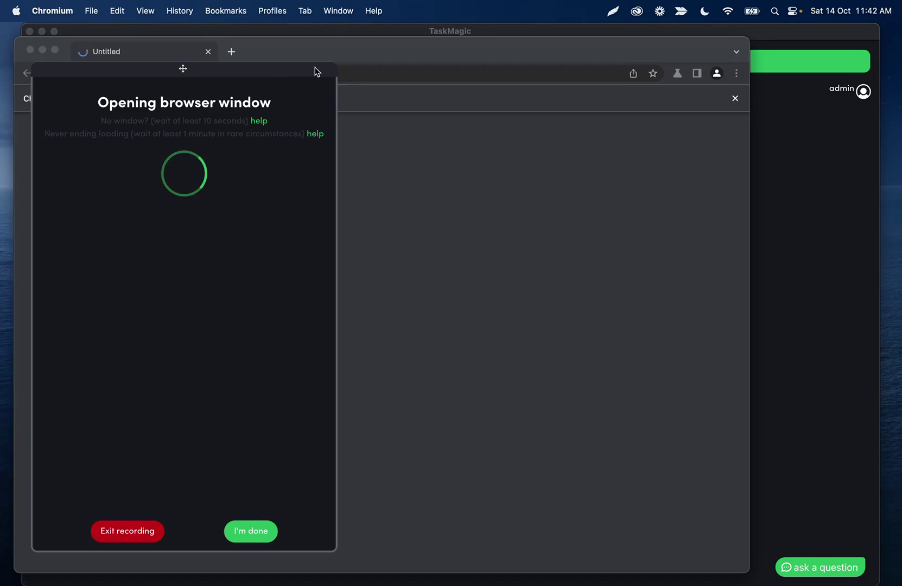
left_click_drag(314, 71, 286, 46)
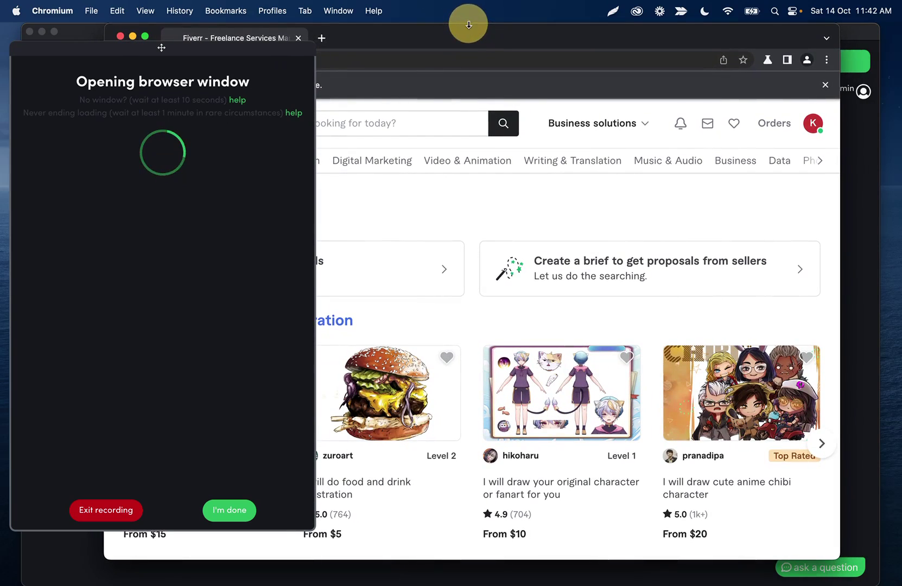
left_click_drag(234, 47, 228, 42)
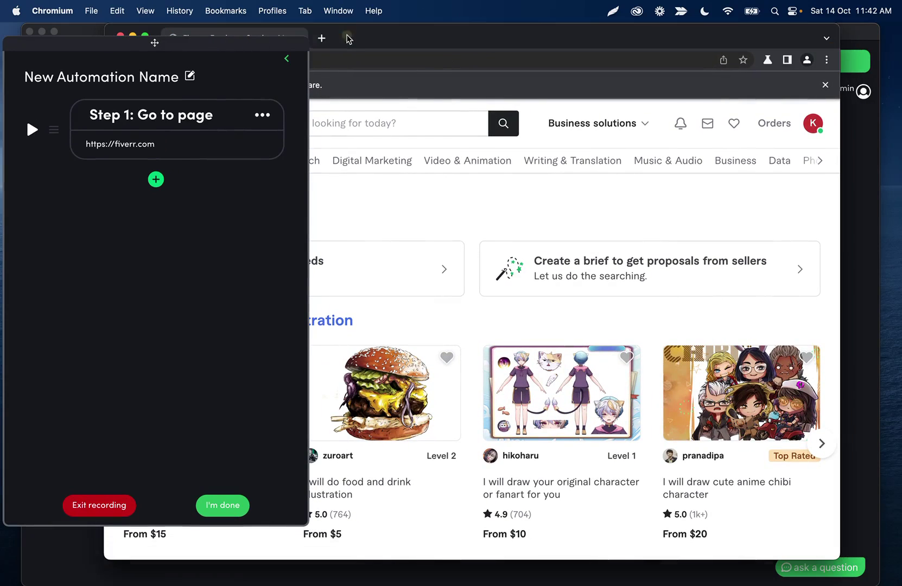
left_click_drag(344, 26, 360, 26)
- Record a Type step targeting Fiverr's search box and begin entering 'Website designer'
left_click(156, 180)
left_click(306, 190)
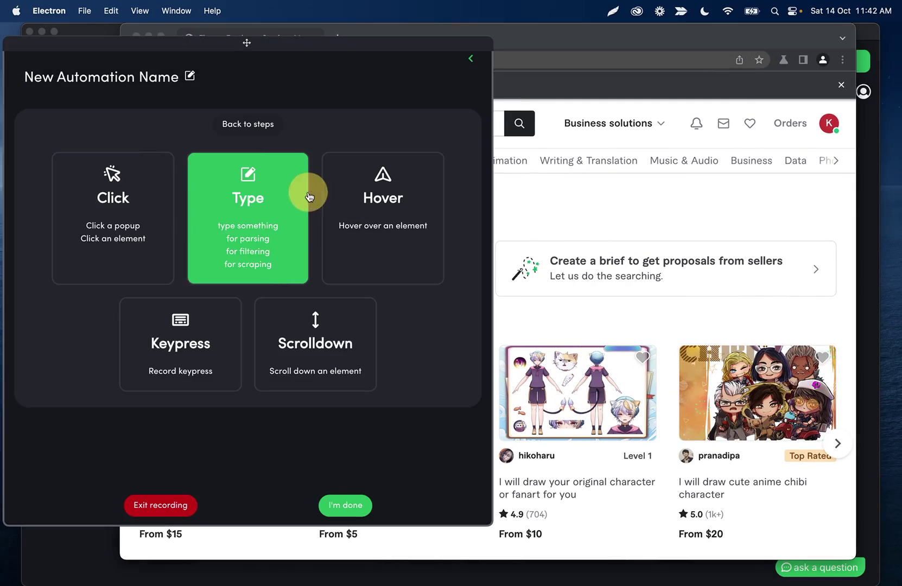
left_click(234, 230)
left_click(295, 127)
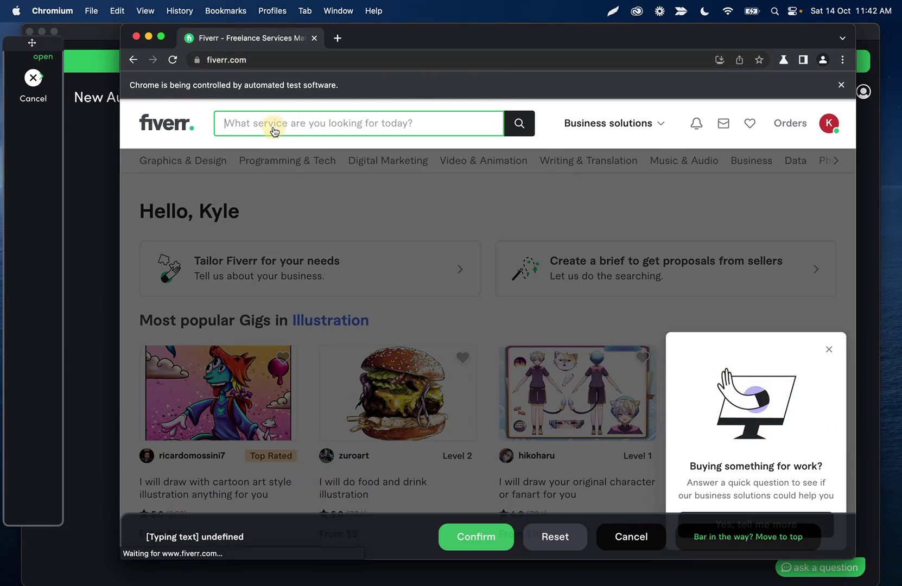
type("Website")
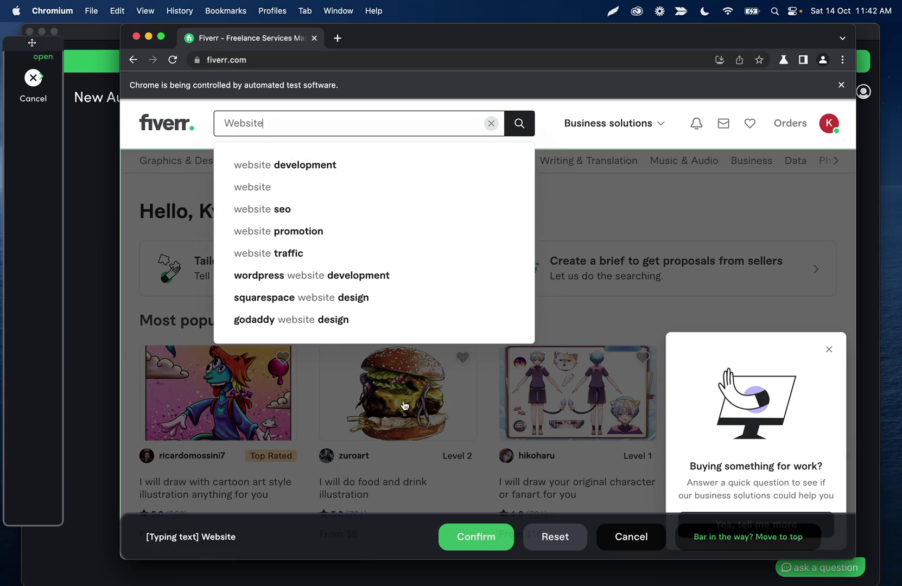
- Finish the 'Website designer' Type step, then record a Click step on Fiverr's search submit button
type("designer")
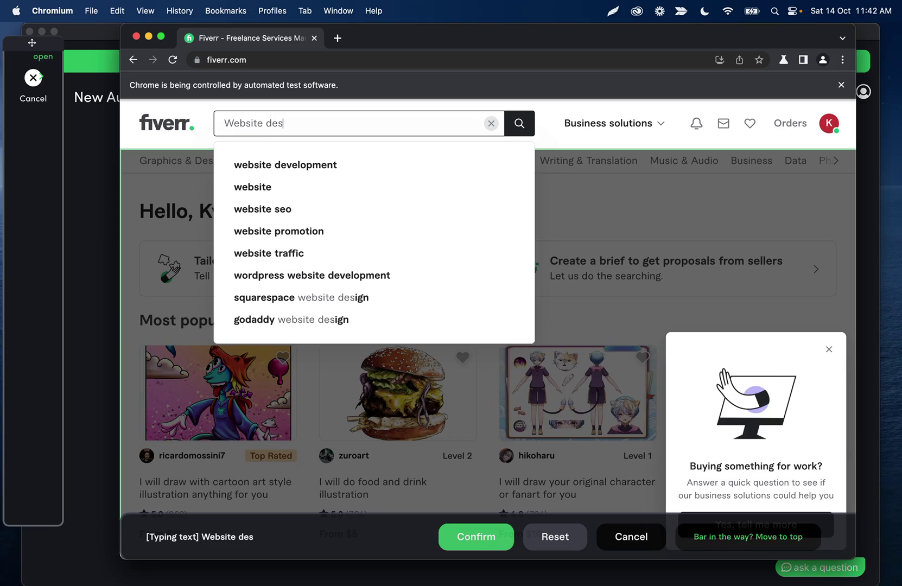
left_click(465, 530)
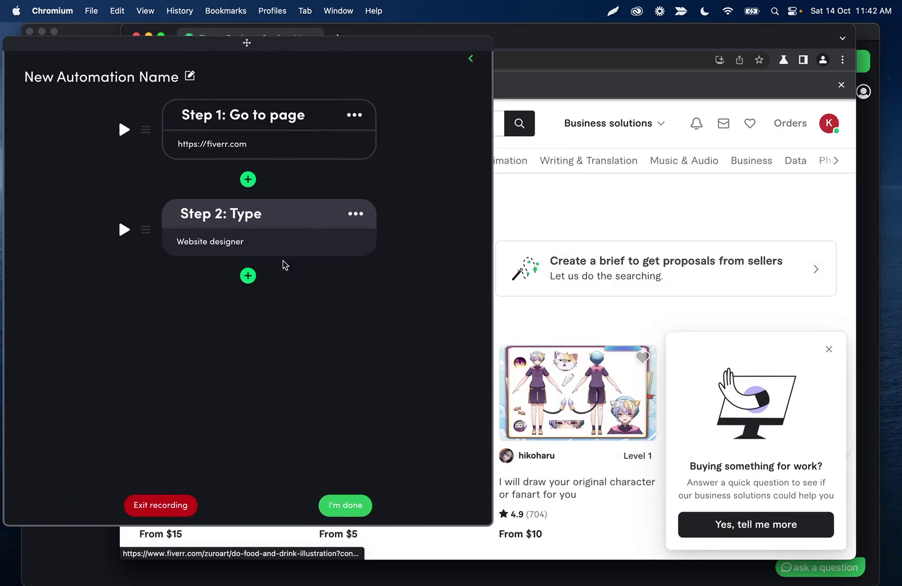
left_click(249, 278)
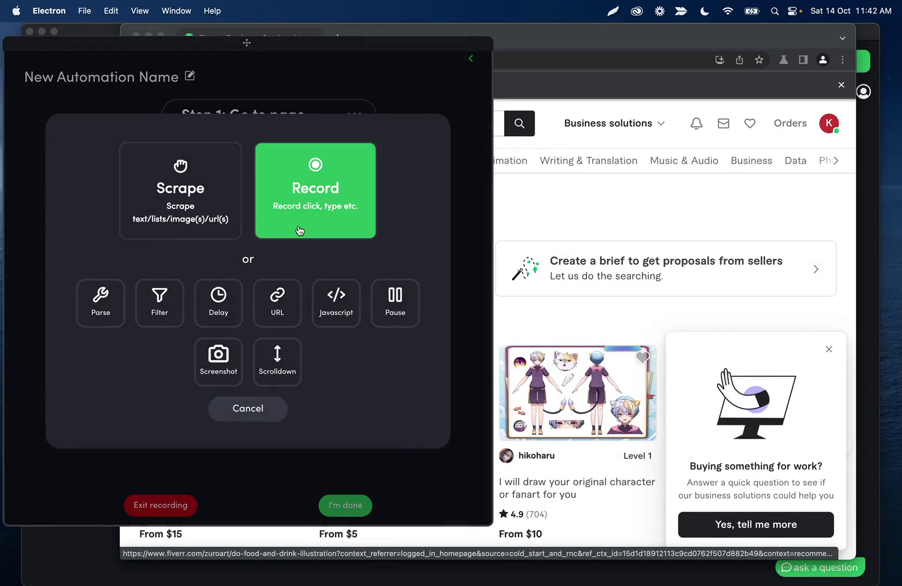
left_click(298, 202)
left_click(165, 169)
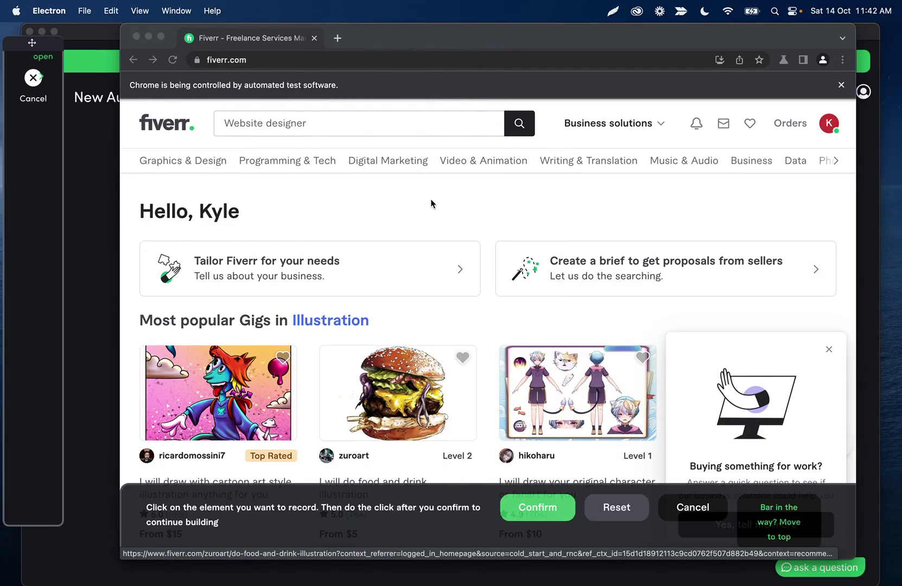
left_click(524, 129)
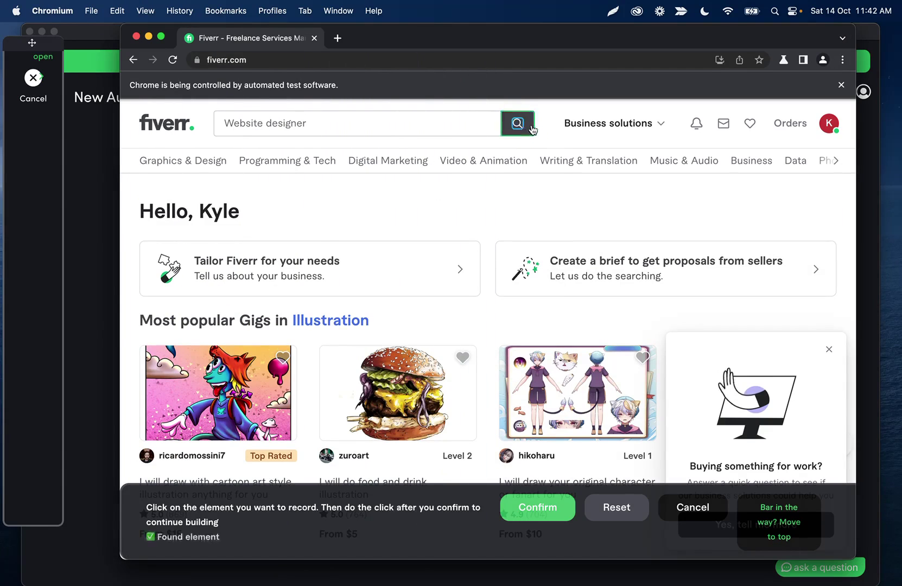
left_click(542, 520)
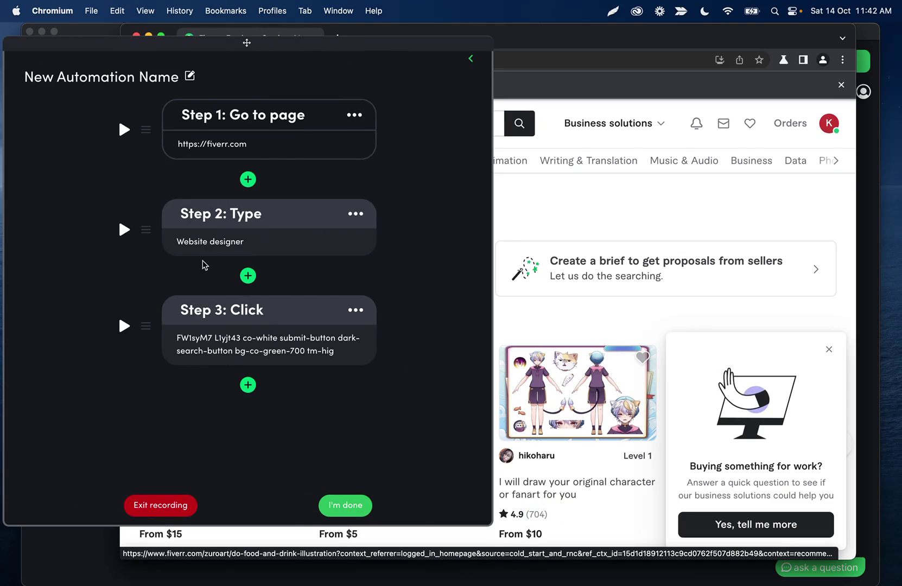
left_click(216, 243)
left_click(166, 268)
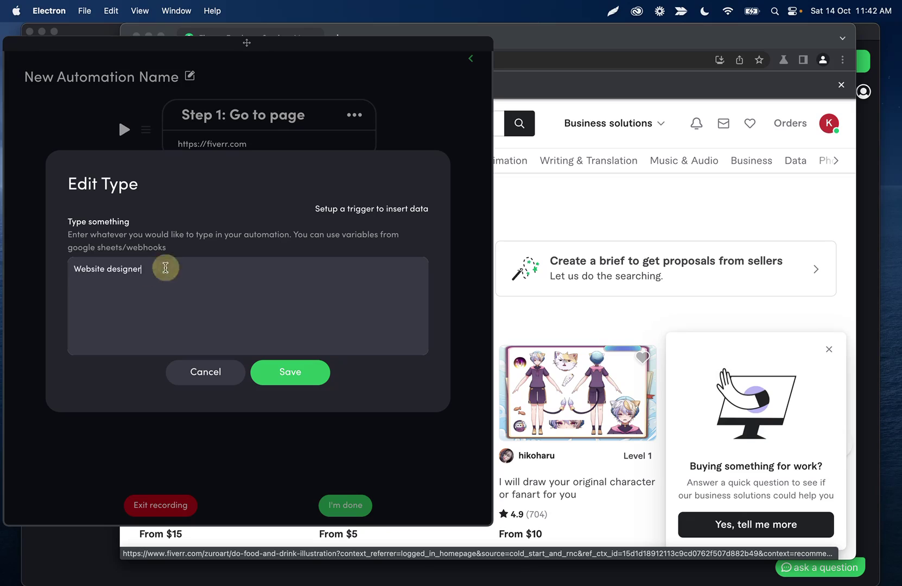
key("super+a")
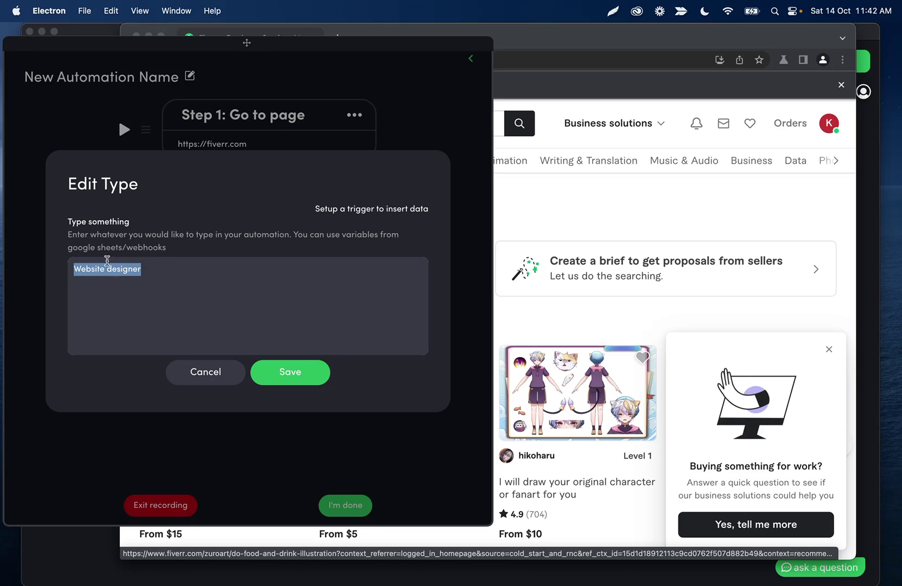
left_click(204, 374)
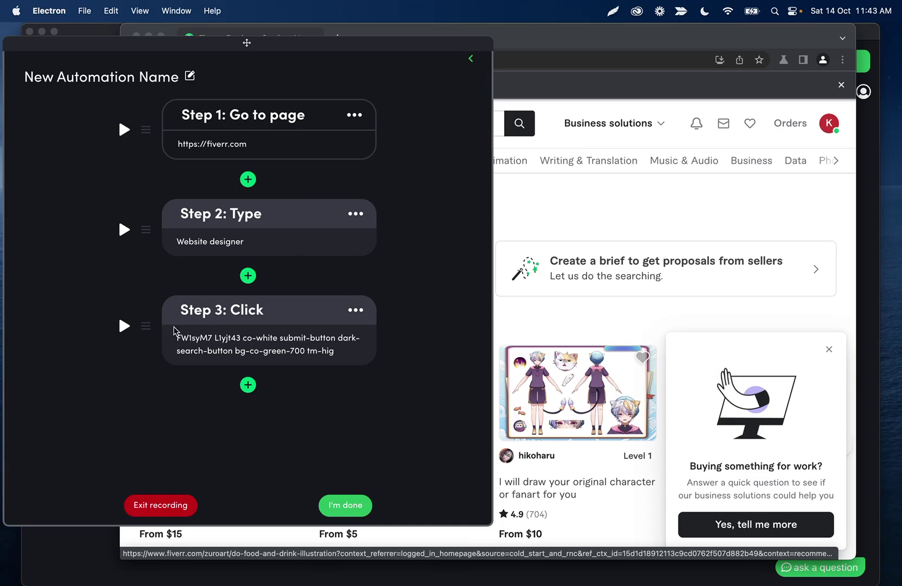
- Play Step 3 to submit the search and review Fiverr's Website designer results, collapsing and expanding the panel
left_click(125, 326)
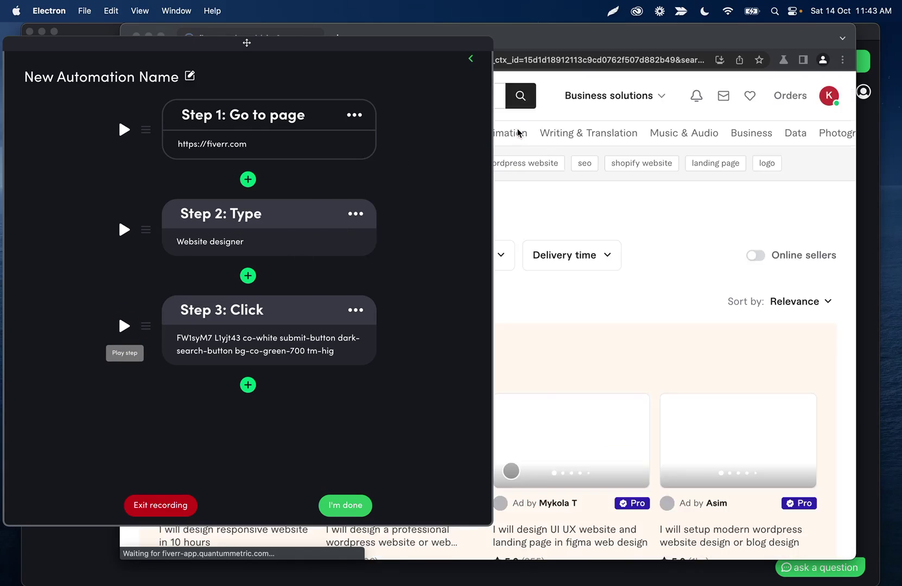
left_click(471, 59)
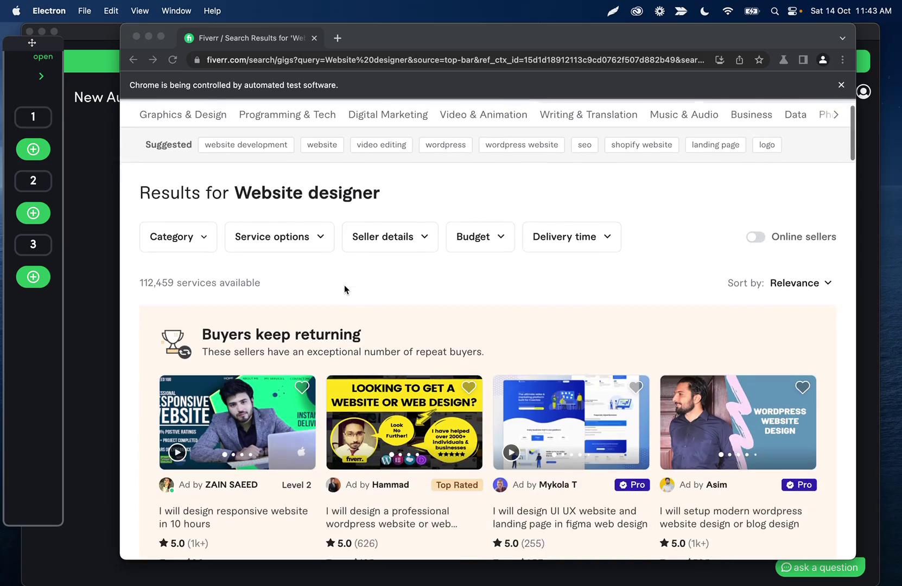
scroll(344, 285, "down", 5)
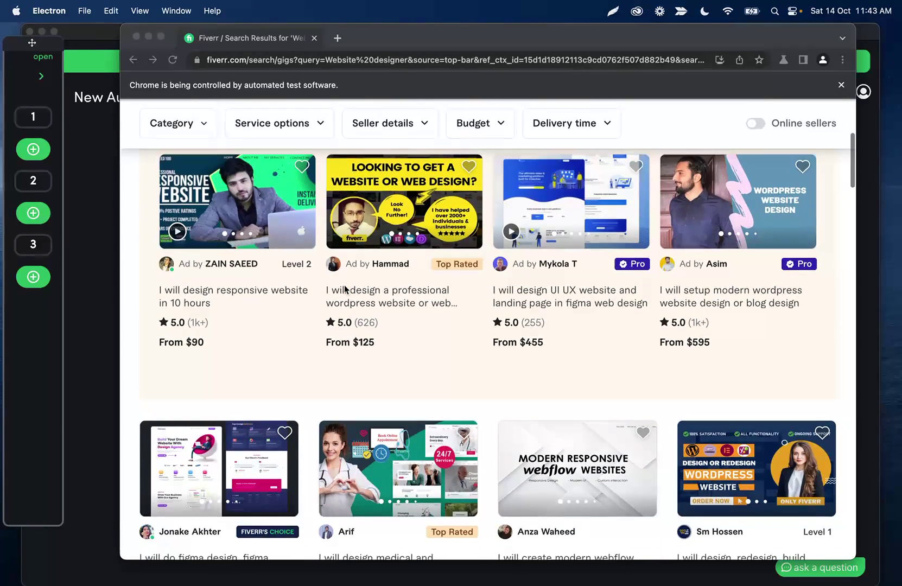
scroll(345, 288, "down", 3)
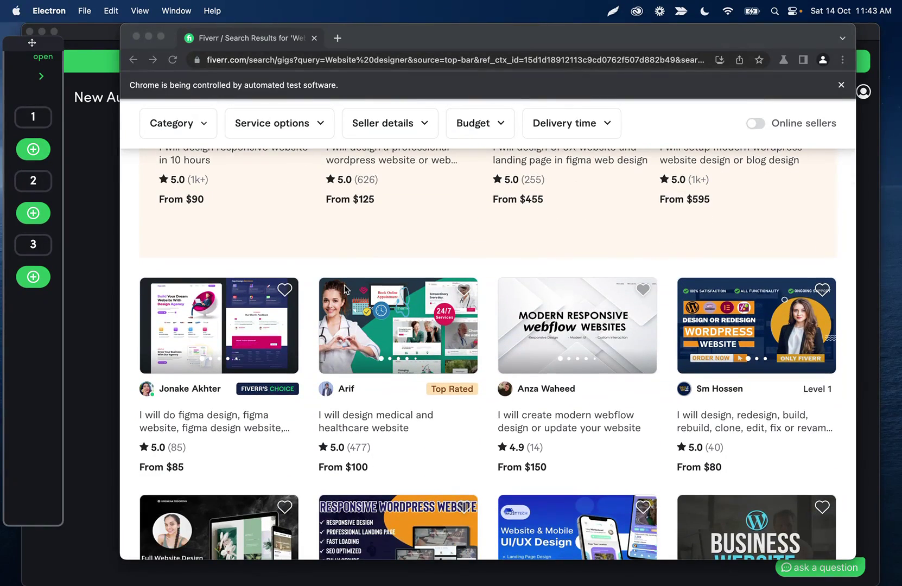
left_click(320, 60)
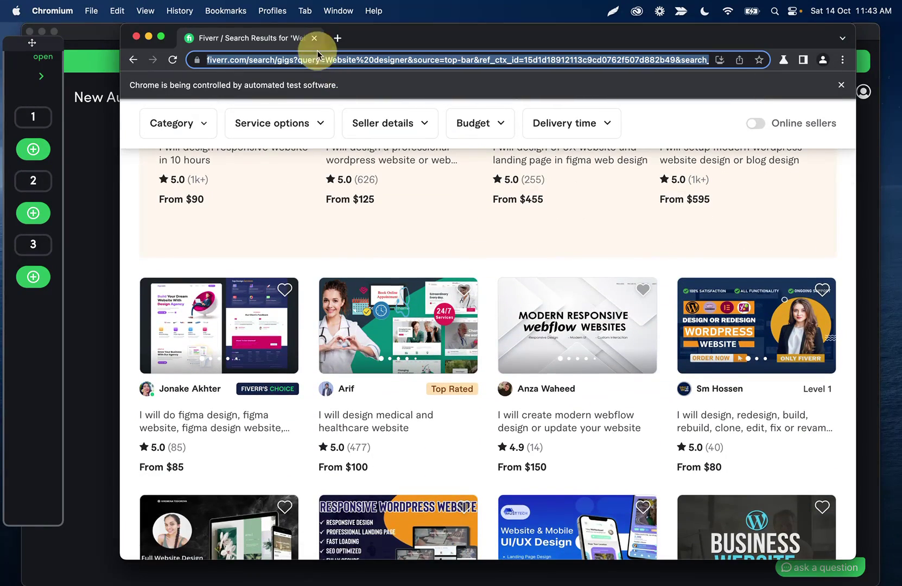
scroll(327, 245, "up", 8)
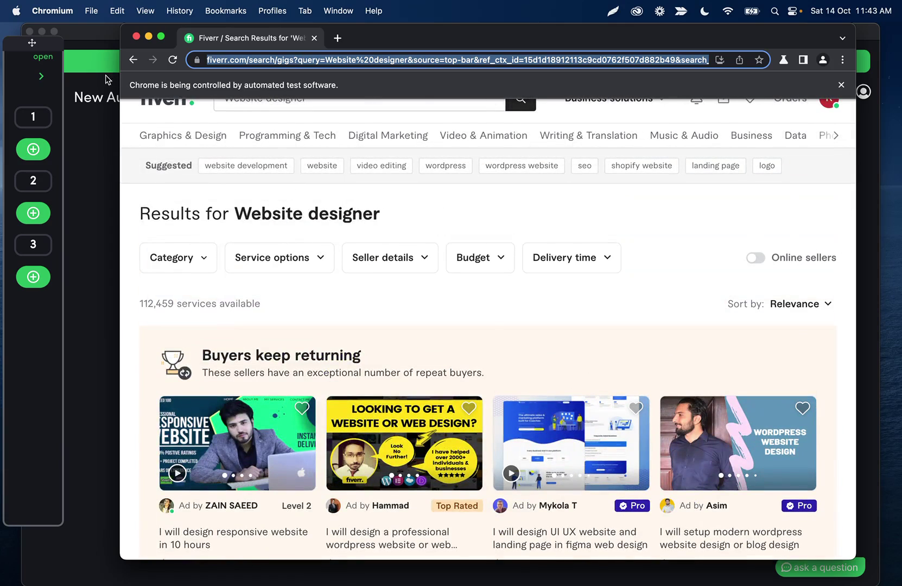
left_click(49, 87)
left_click(49, 87)
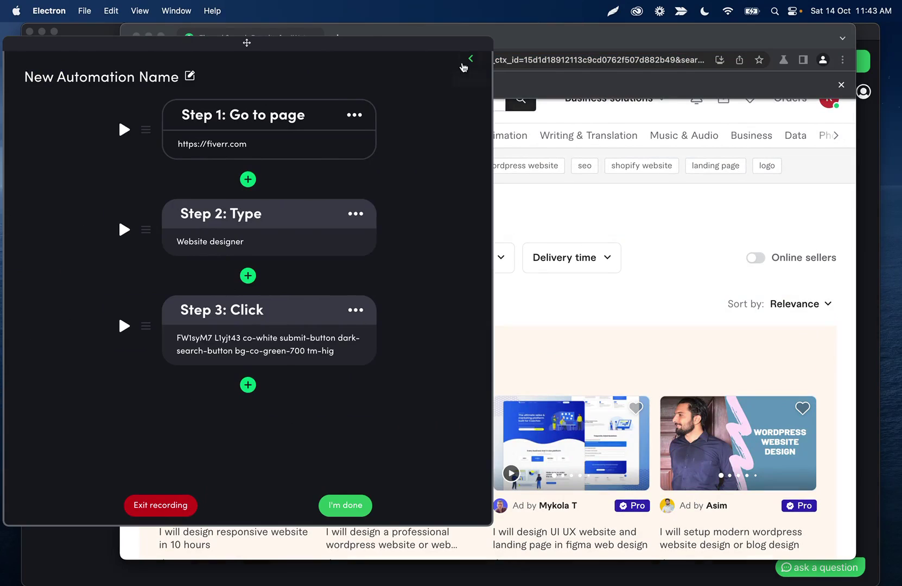
left_click(467, 59)
scroll(307, 155, "down", 2)
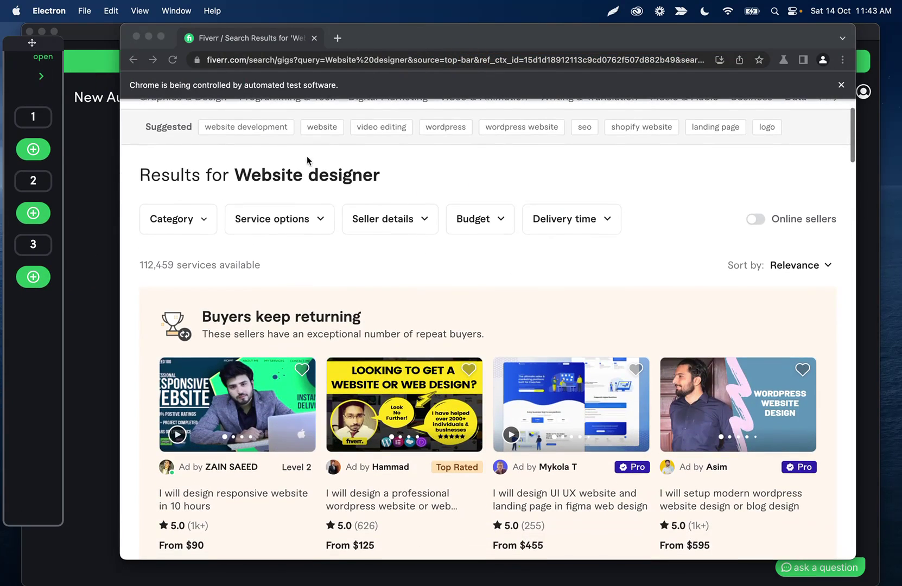
left_click(41, 76)
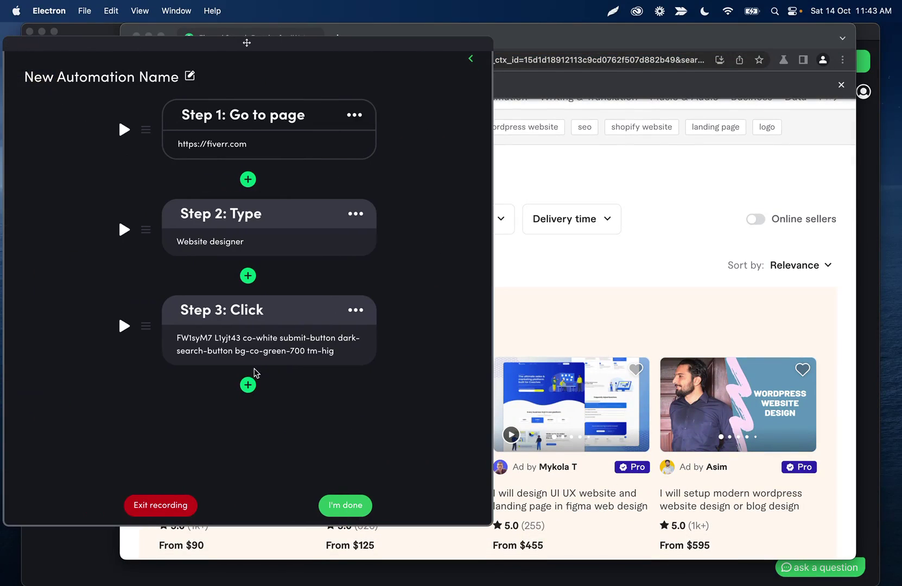
- Add a Scrape list step after the Click step and scroll through the Fiverr results
left_click(247, 385)
left_click(189, 205)
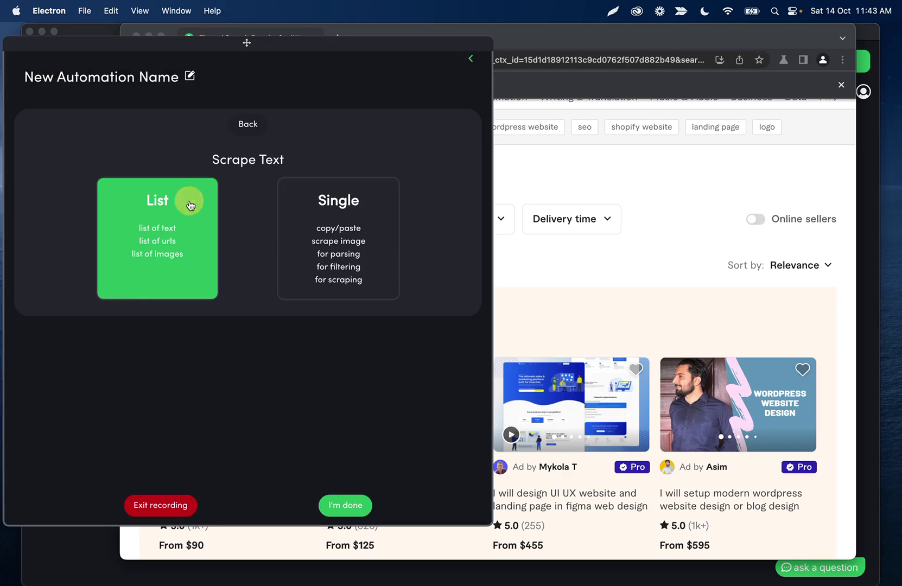
left_click(189, 204)
scroll(403, 258, "down", 5)
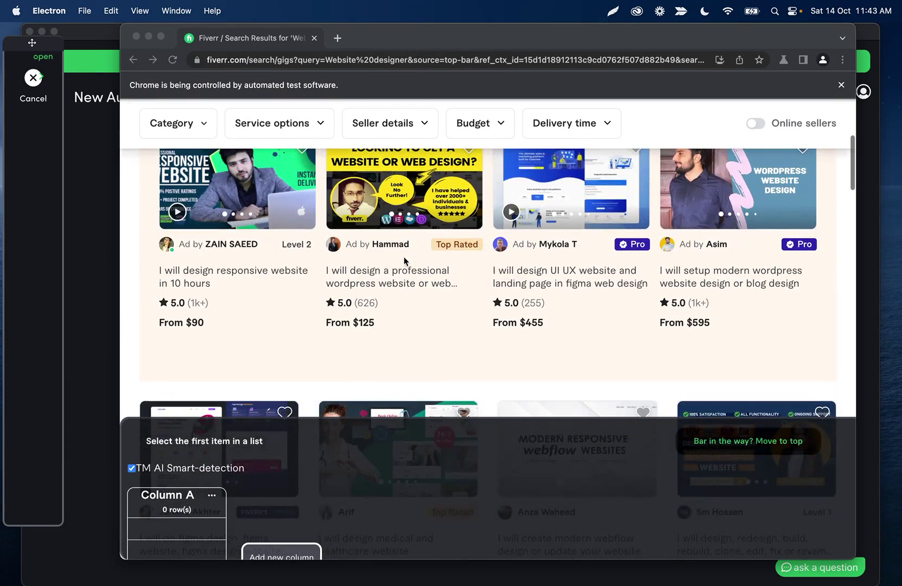
scroll(405, 261, "down", 5)
scroll(267, 272, "up", 10)
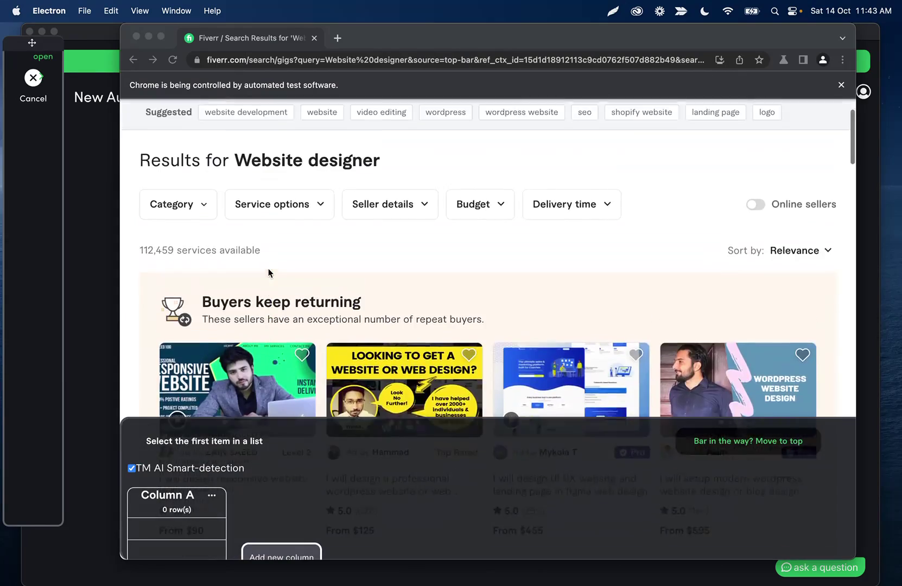
scroll(268, 271, "down", 3)
scroll(268, 272, "up", 2)
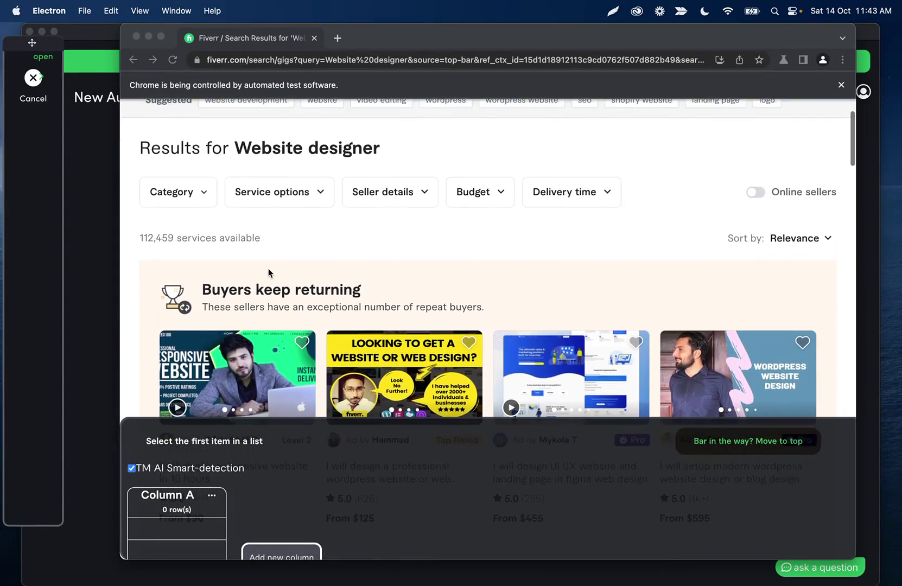
scroll(269, 272, "down", 10)
scroll(181, 309, "up", 7)
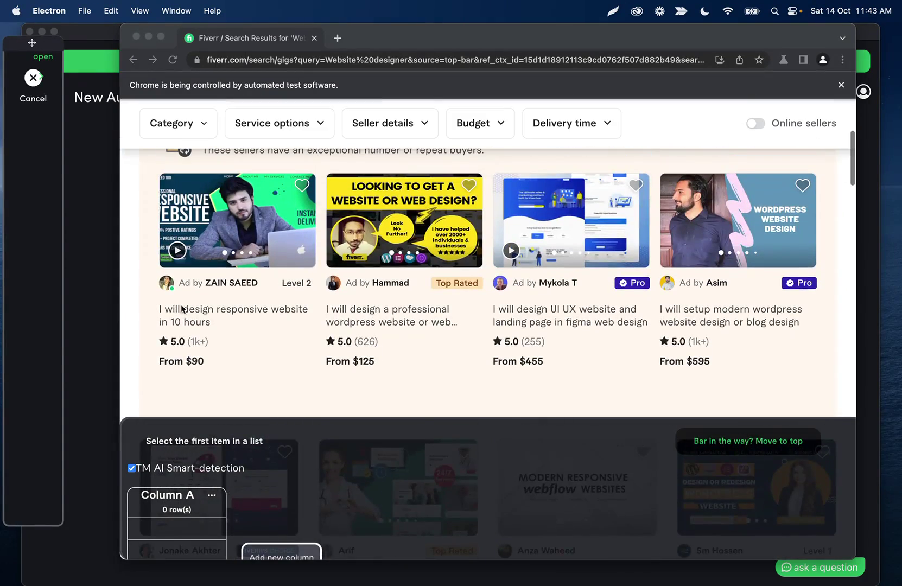
scroll(224, 310, "down", 5)
scroll(233, 280, "up", 5)
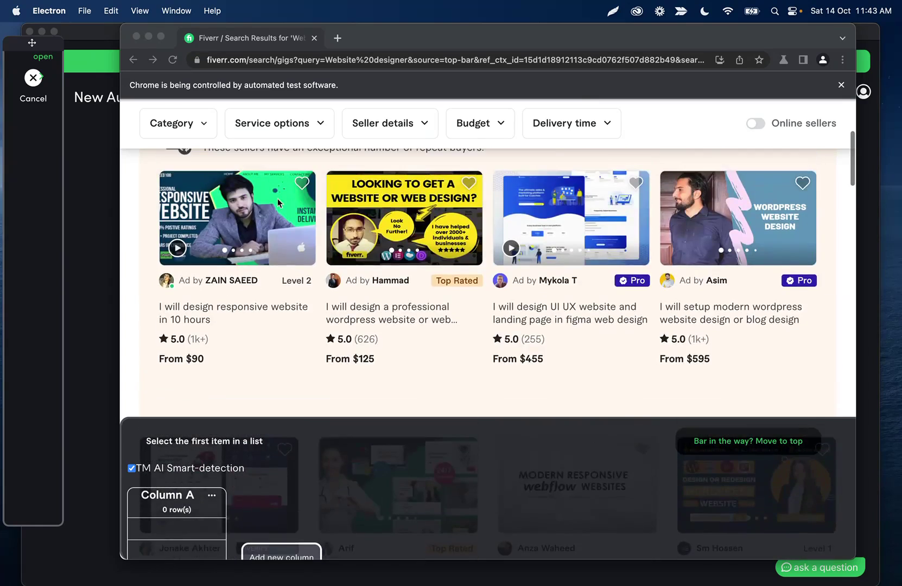
scroll(277, 198, "down", 1)
scroll(255, 245, "down", 5)
scroll(255, 245, "up", 1)
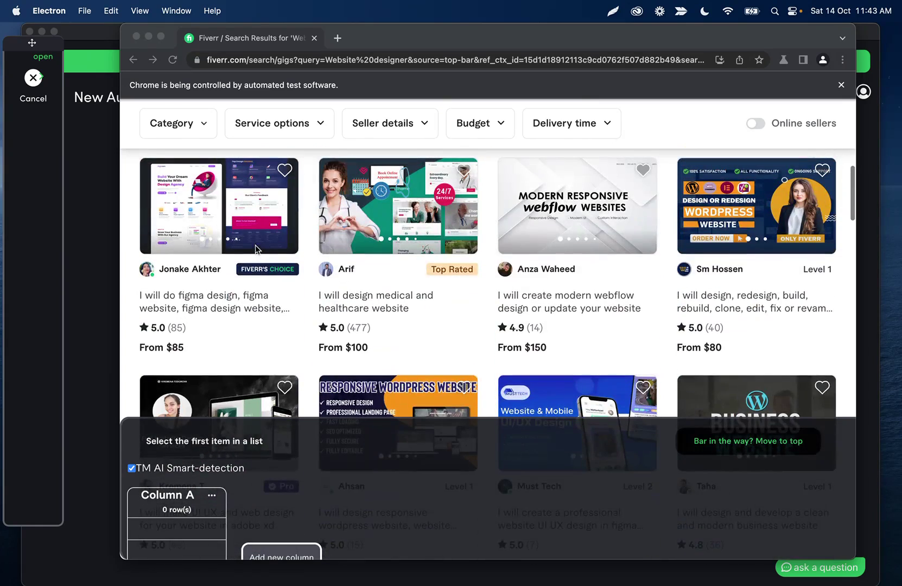
- Select the first two seller names to capture 48 seller names as Column A, then review the list
left_click(180, 275)
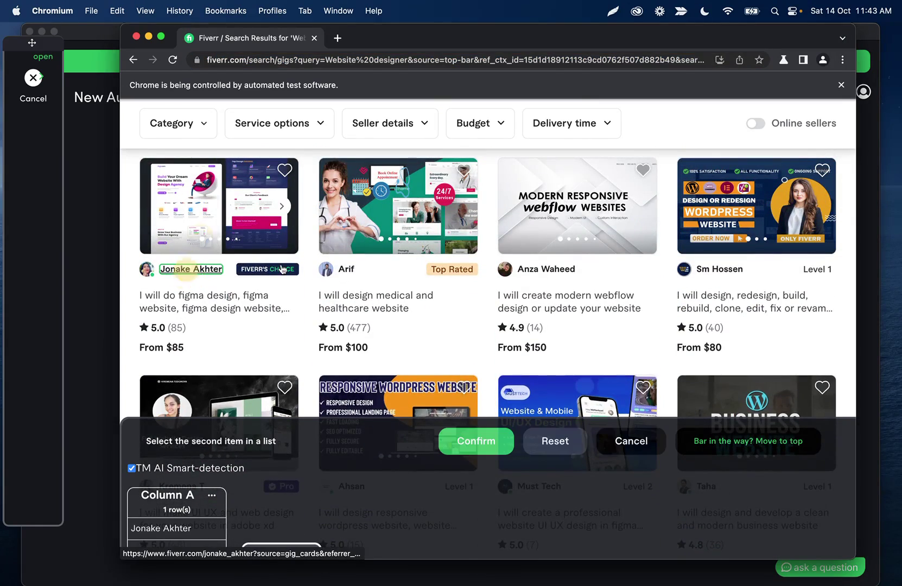
left_click(346, 271)
scroll(487, 287, "down", 14)
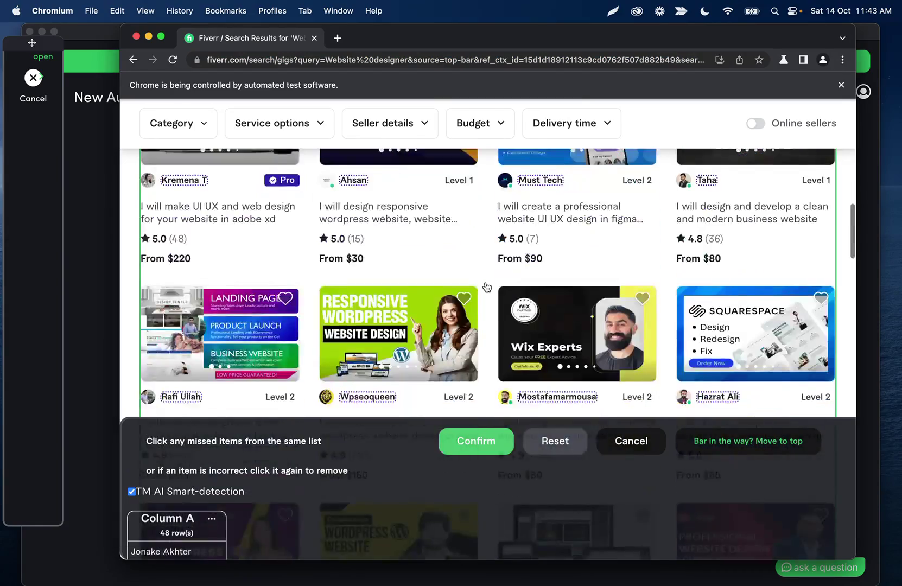
scroll(487, 287, "down", 15)
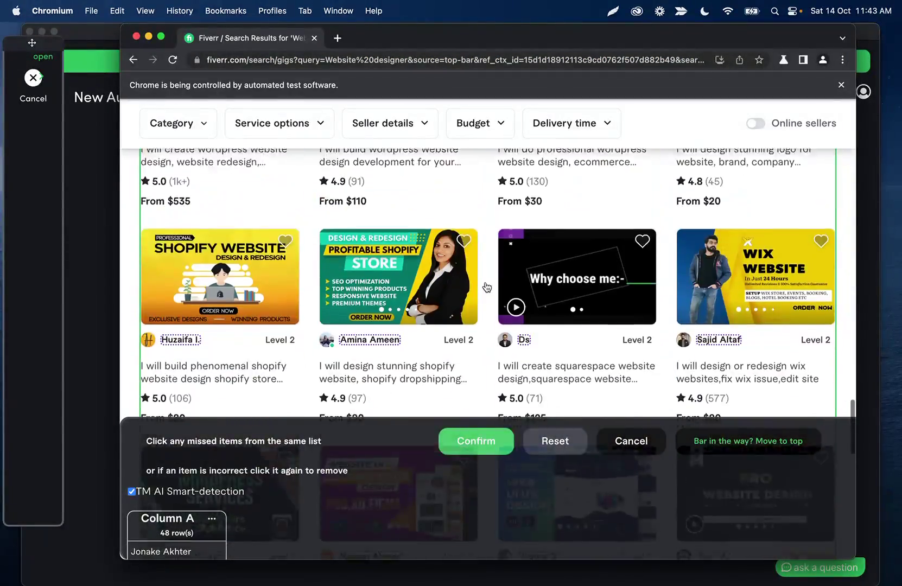
scroll(487, 288, "down", 15)
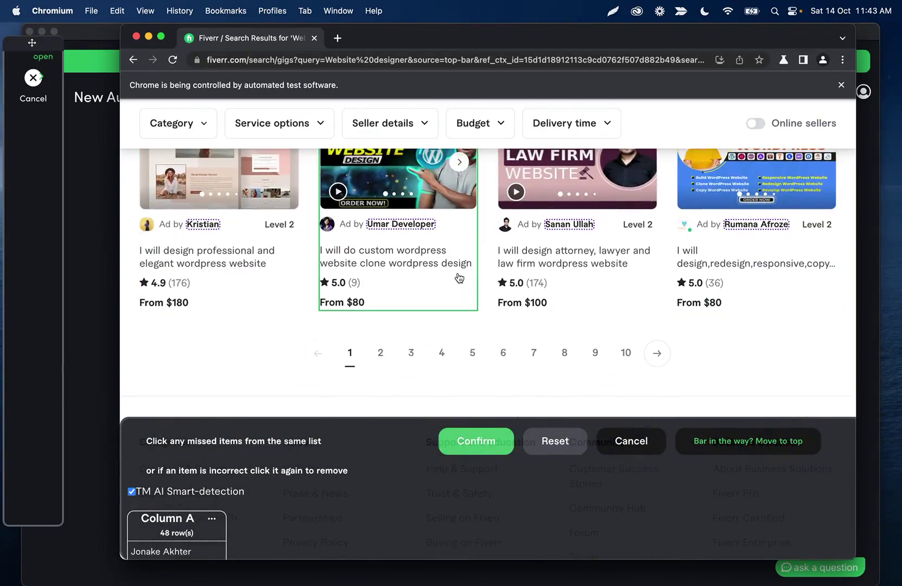
scroll(459, 278, "up", 10)
scroll(451, 277, "up", 10)
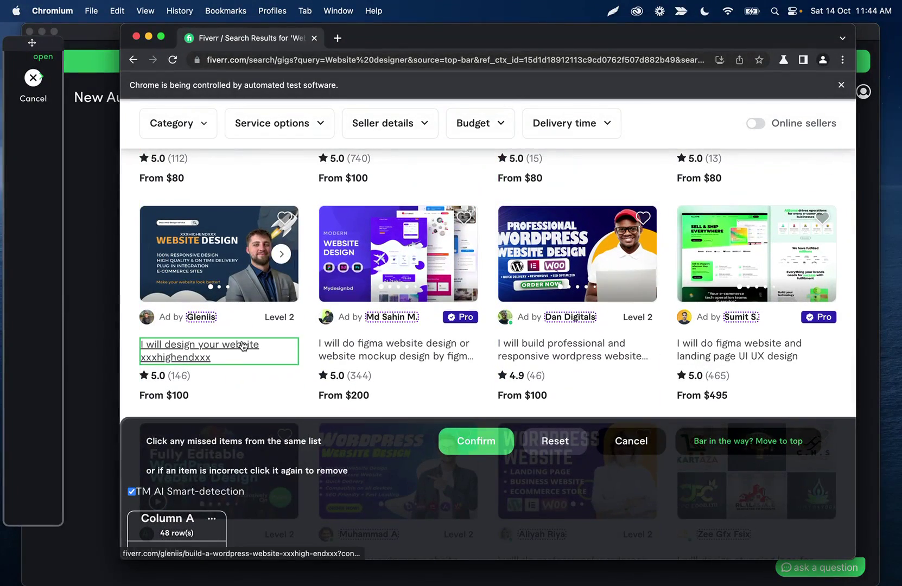
scroll(217, 503, "down", 2)
- Duplicate Column A into Column B and switch it to scrape each gig's Fiverr link
left_click(212, 465)
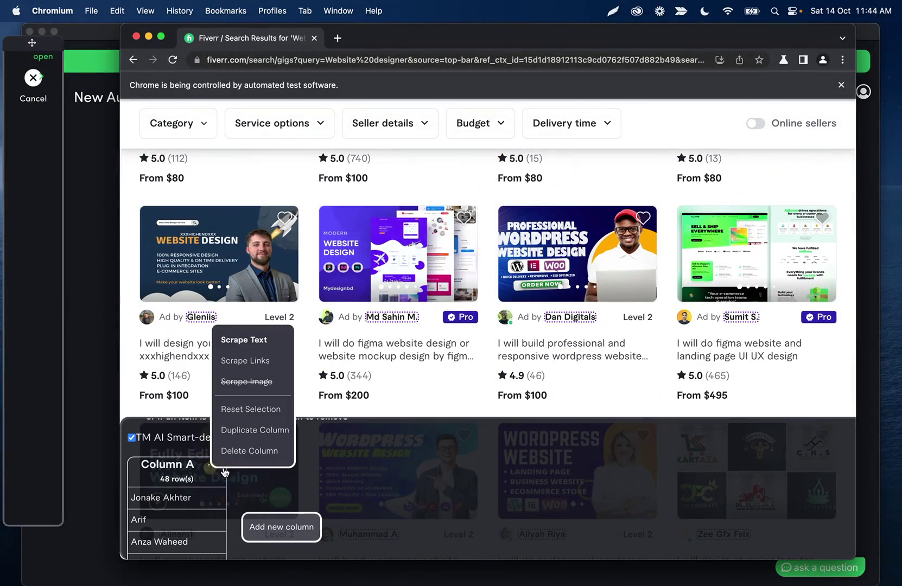
left_click(250, 430)
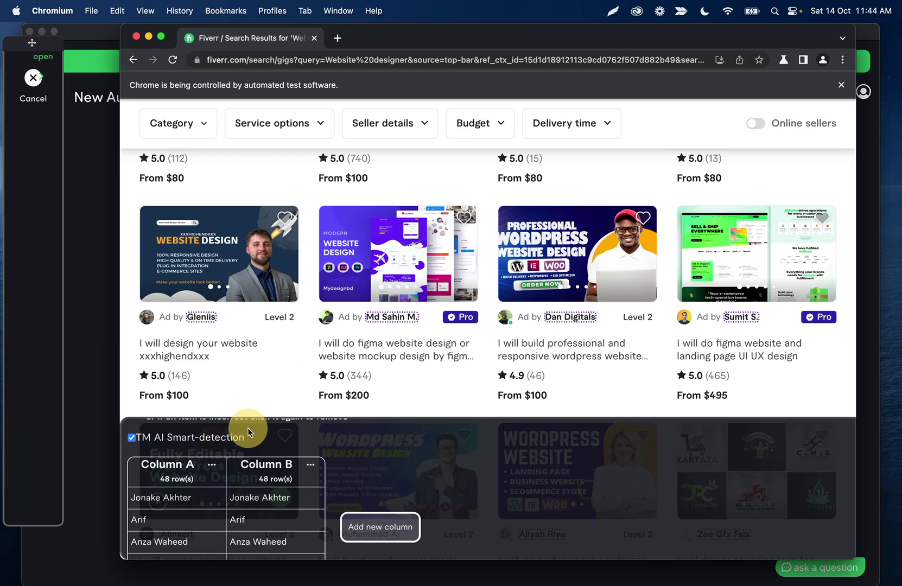
left_click(312, 465)
left_click(344, 363)
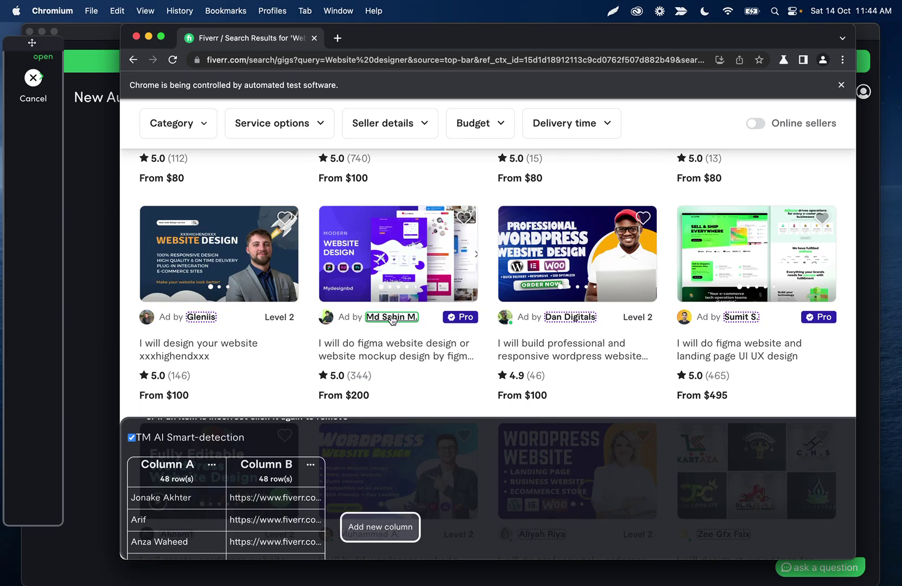
scroll(392, 321, "down", 10)
scroll(392, 321, "up", 10)
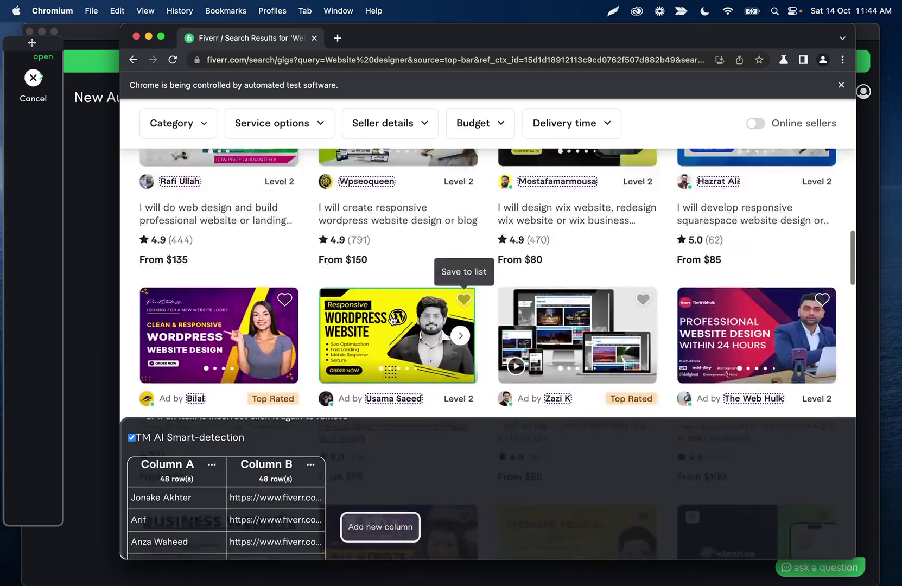
scroll(380, 320, "up", 5)
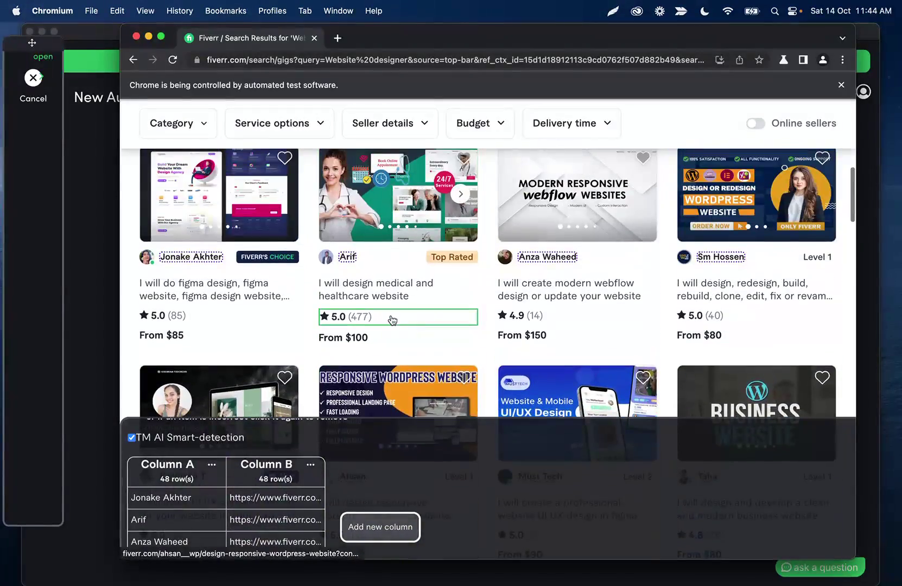
- Add an empty Column C and scroll through the 48 scraped rows
left_click(375, 527)
scroll(348, 238, "up", 1)
scroll(348, 237, "up", 5)
scroll(346, 235, "down", 8)
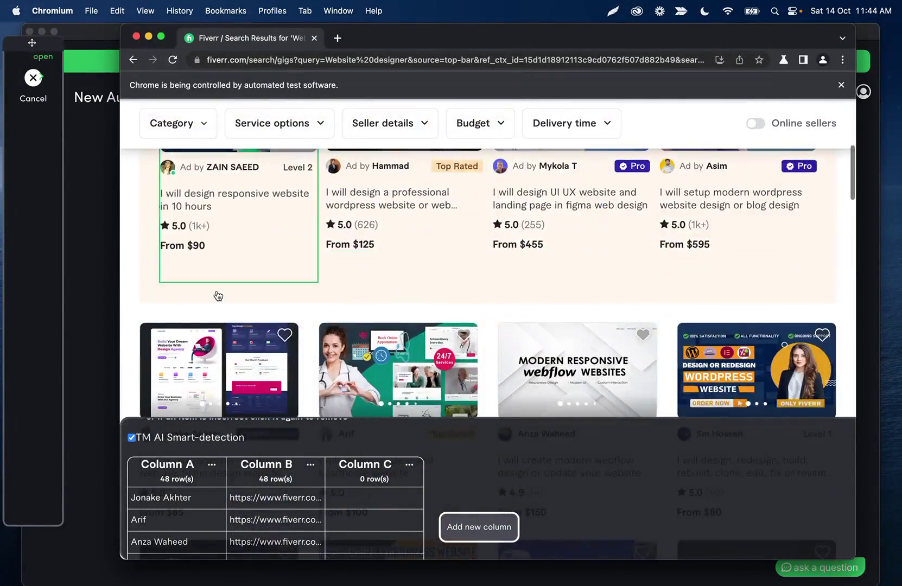
scroll(217, 296, "down", 3)
scroll(179, 355, "down", 1)
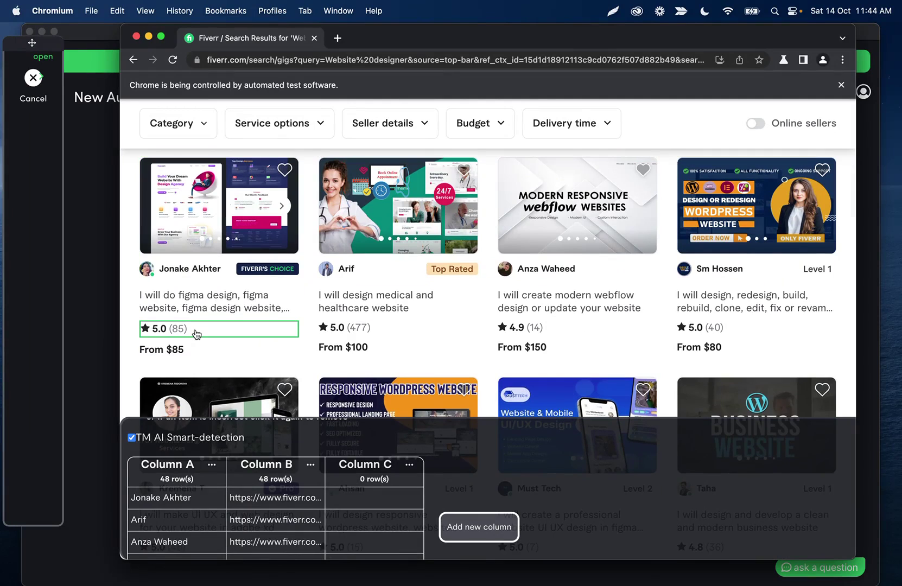
- Pick the first two gig ratings so Column C fills with values like 5.0(85) and 4.9(14)
left_click(197, 334)
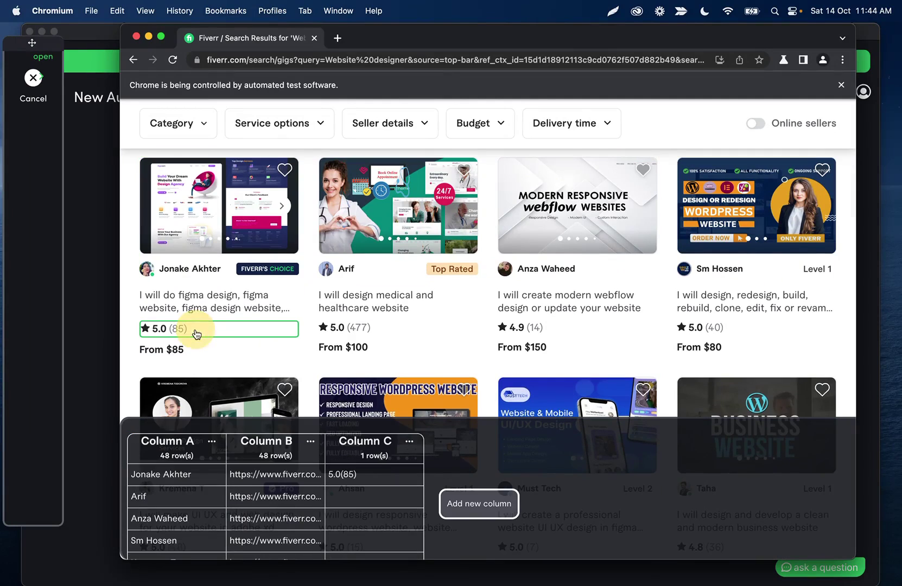
left_click(404, 329)
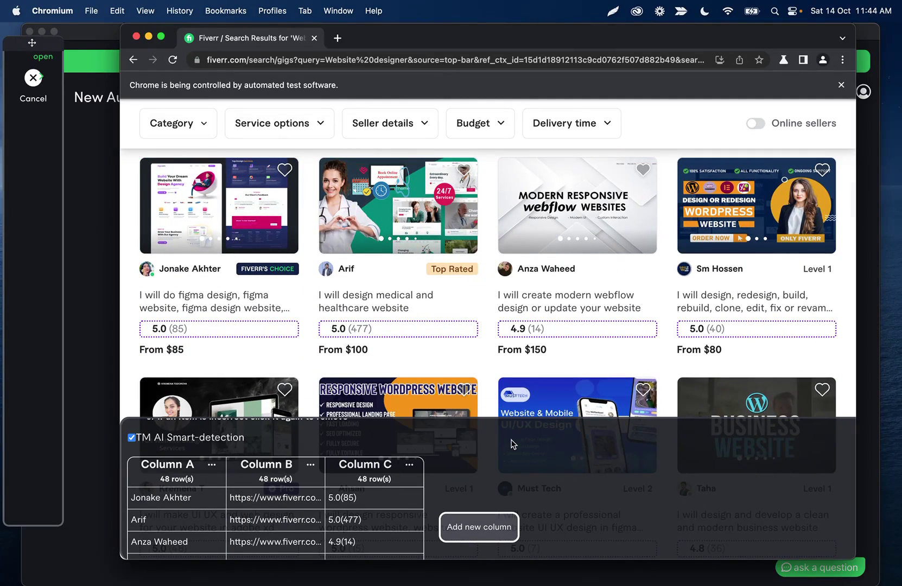
scroll(394, 505, "down", 1)
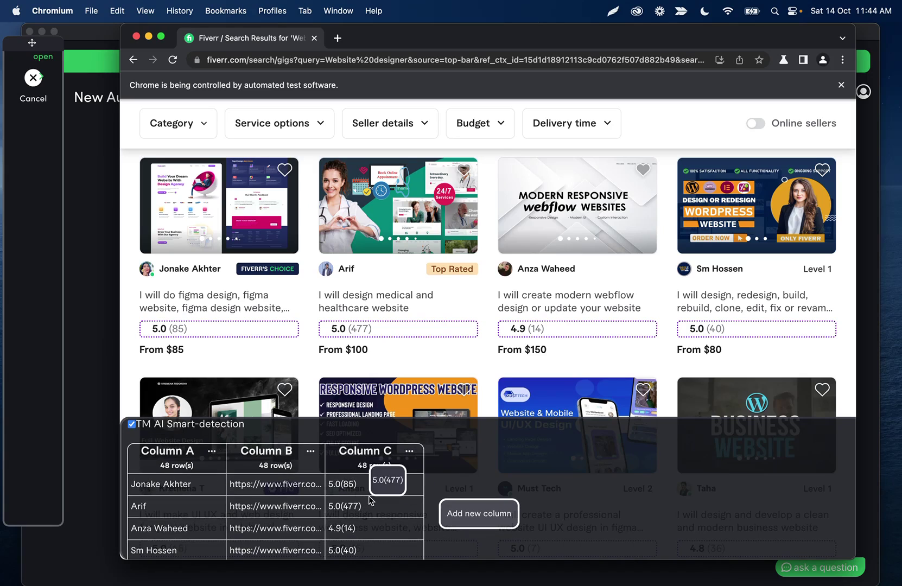
scroll(369, 500, "down", 2)
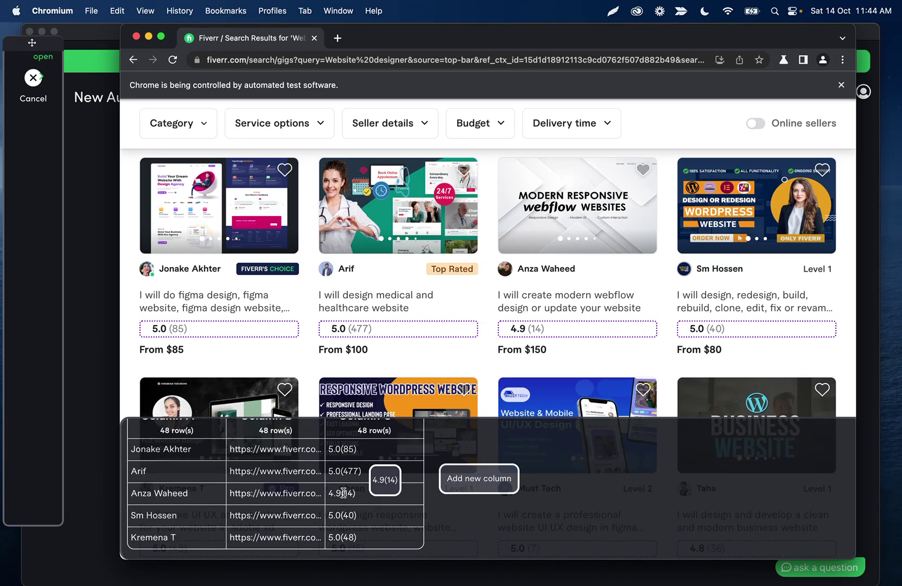
scroll(429, 477, "up", 3)
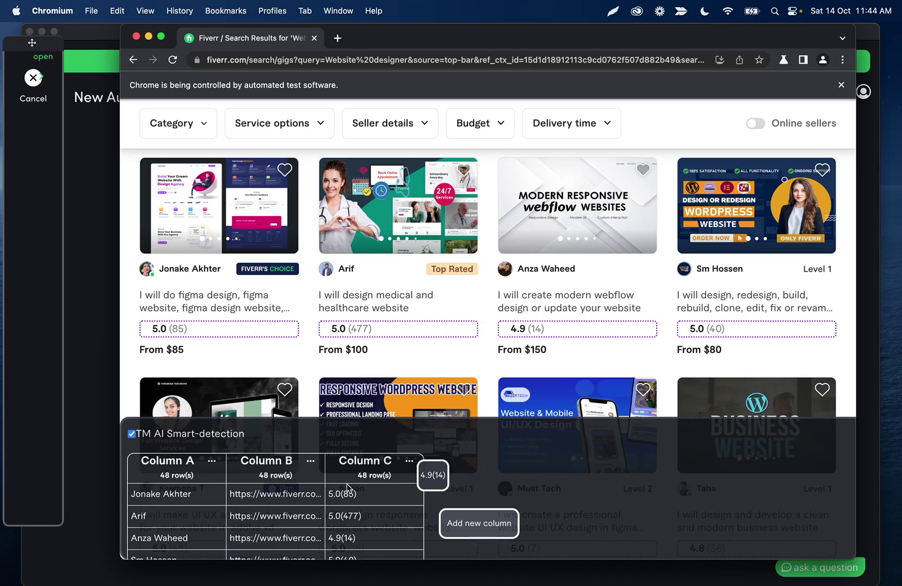
scroll(358, 497, "up", 1)
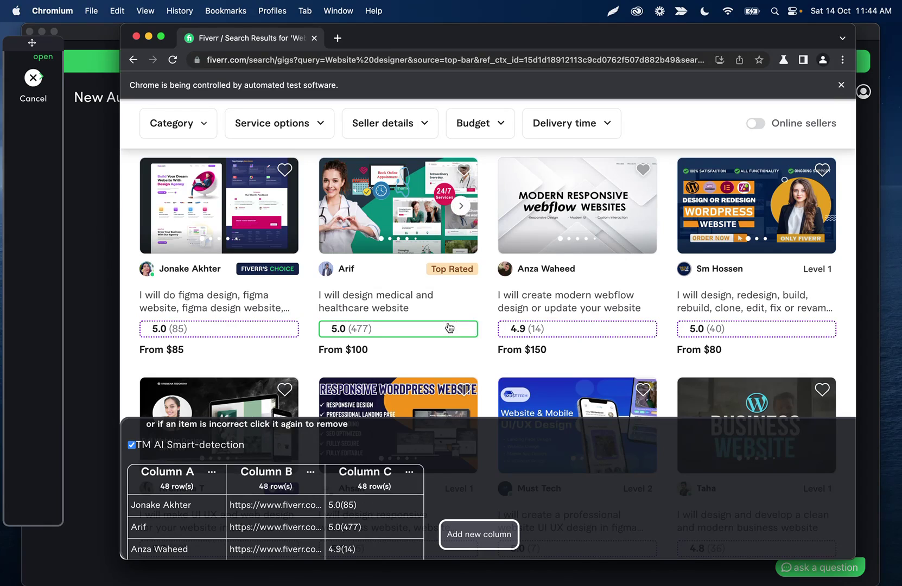
scroll(428, 467, "up", 2)
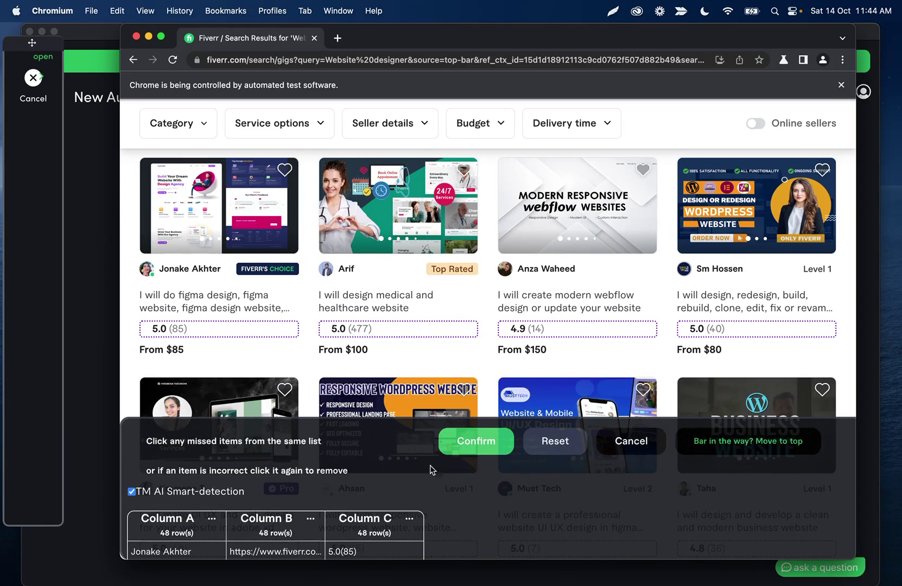
- Confirm the rating scrape as Step 6 of the Get fiverr list automation
left_click(476, 440)
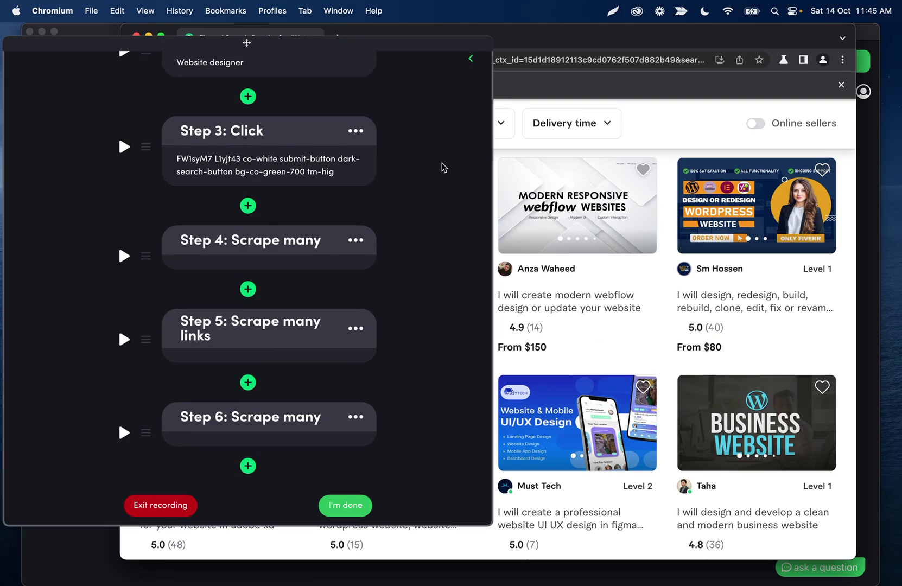
left_click(470, 58)
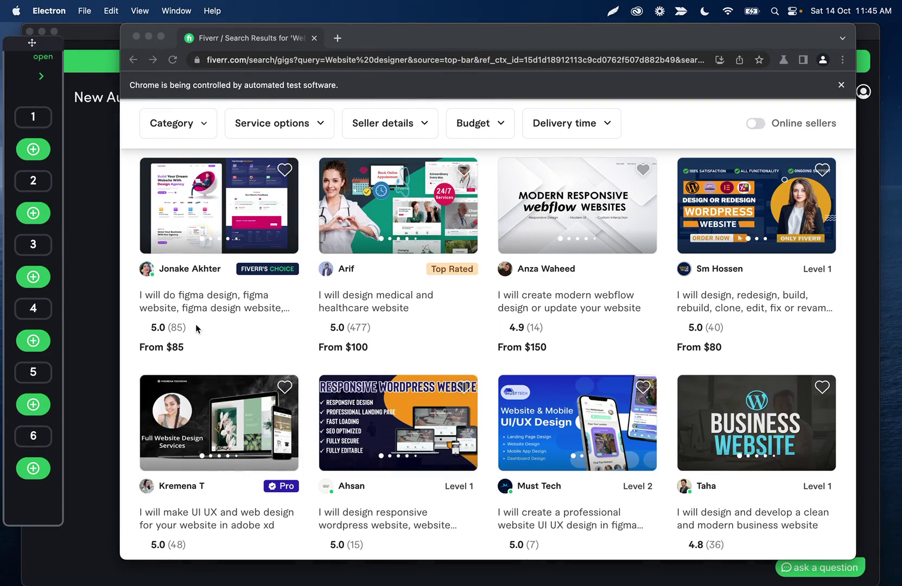
left_click(41, 76)
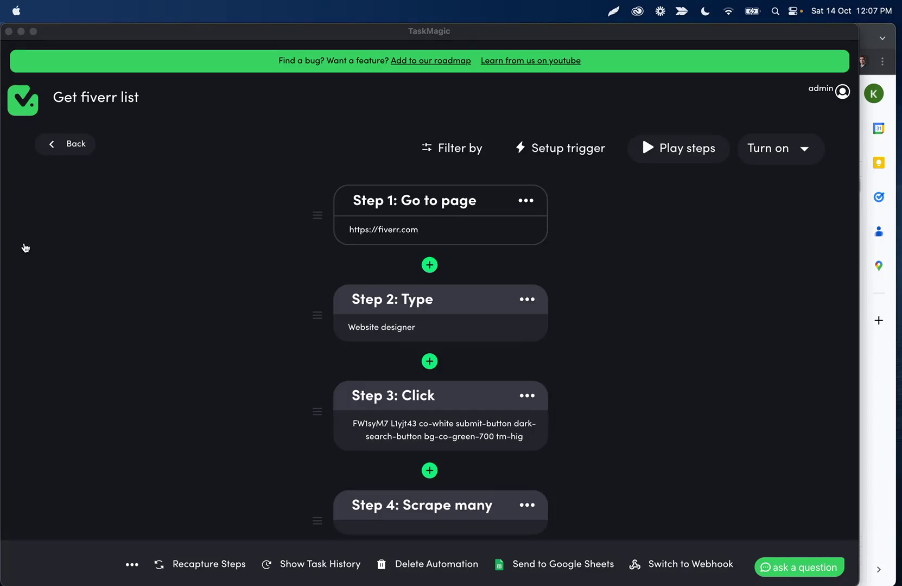
- Copy the Fiverr looping spreadsheet's web address from Chrome and return to TaskMagic
left_click(25, 234)
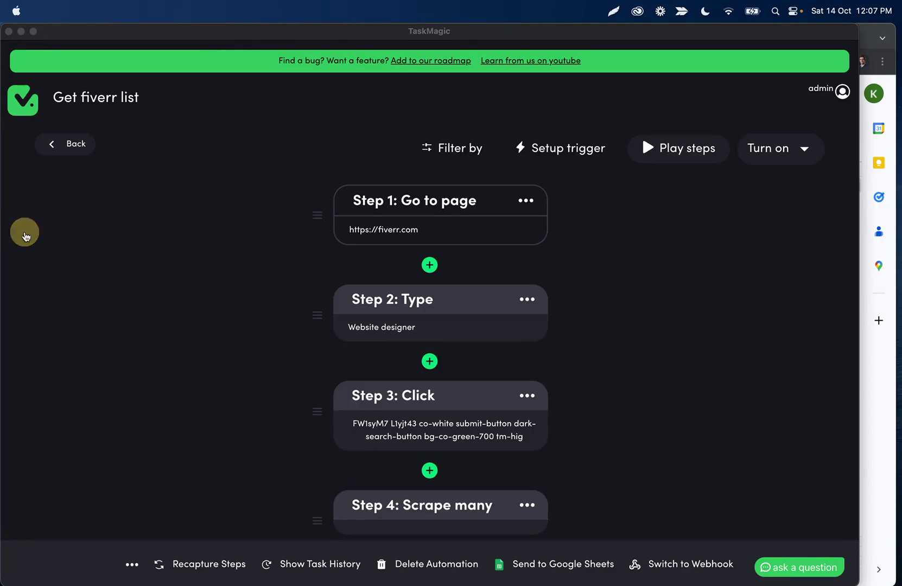
key("super+Tab")
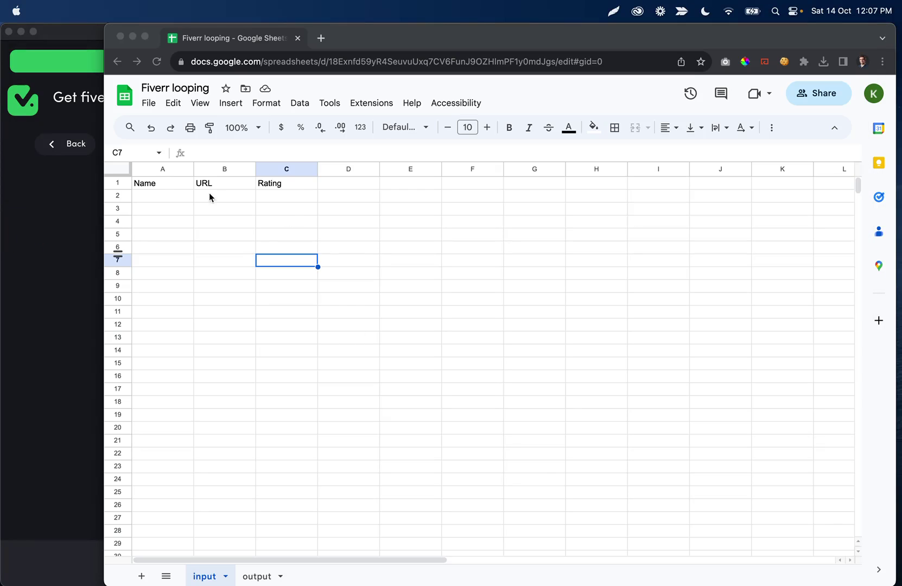
left_click(272, 210)
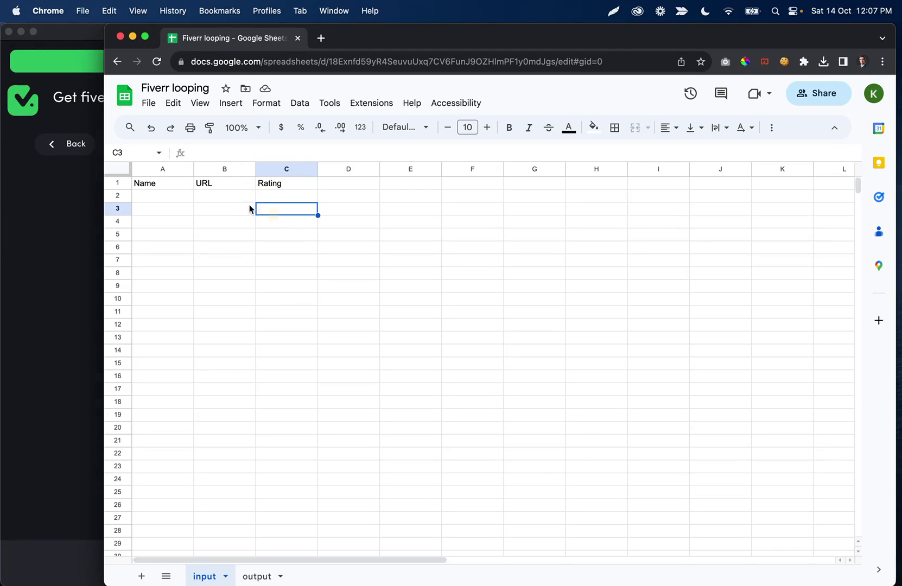
left_click(289, 60)
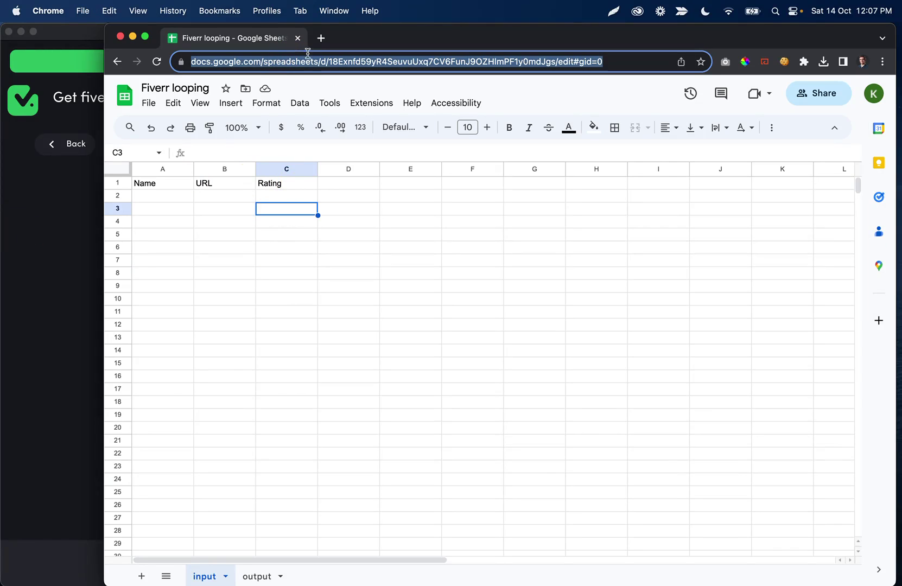
left_click(71, 362)
- Link the Fiverr looping sheet's input worksheet, mapping Name, URL and Rating to steps 4–6
scroll(345, 356, "down", 5)
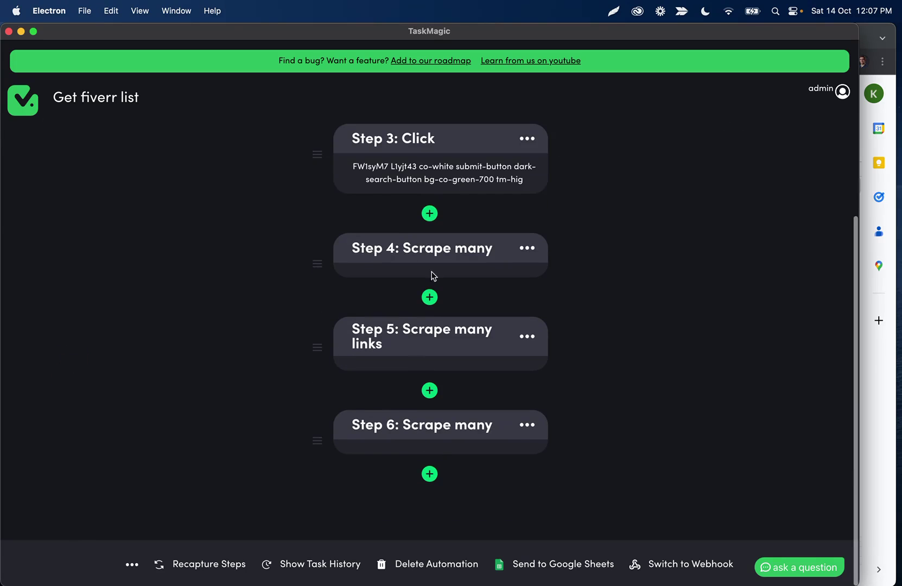
left_click(544, 567)
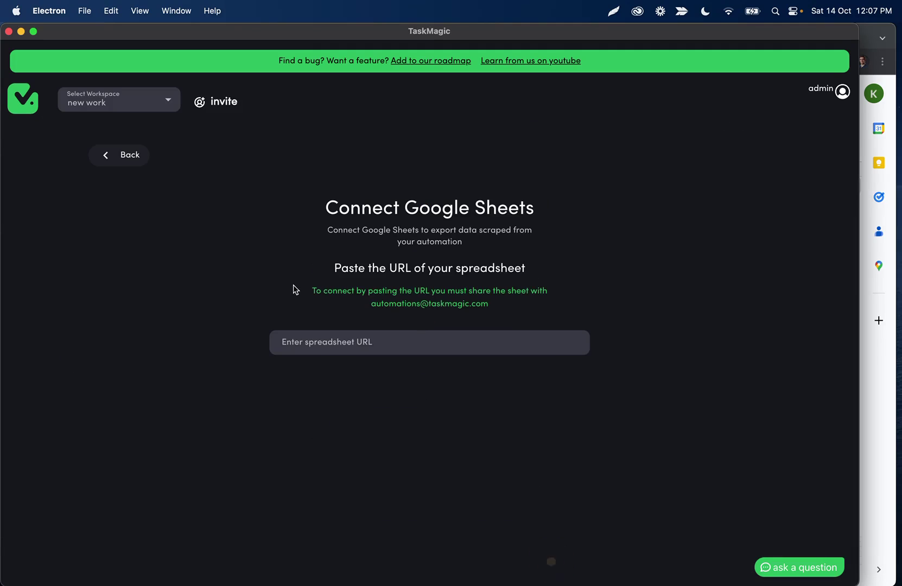
key("super+v")
left_click(406, 439)
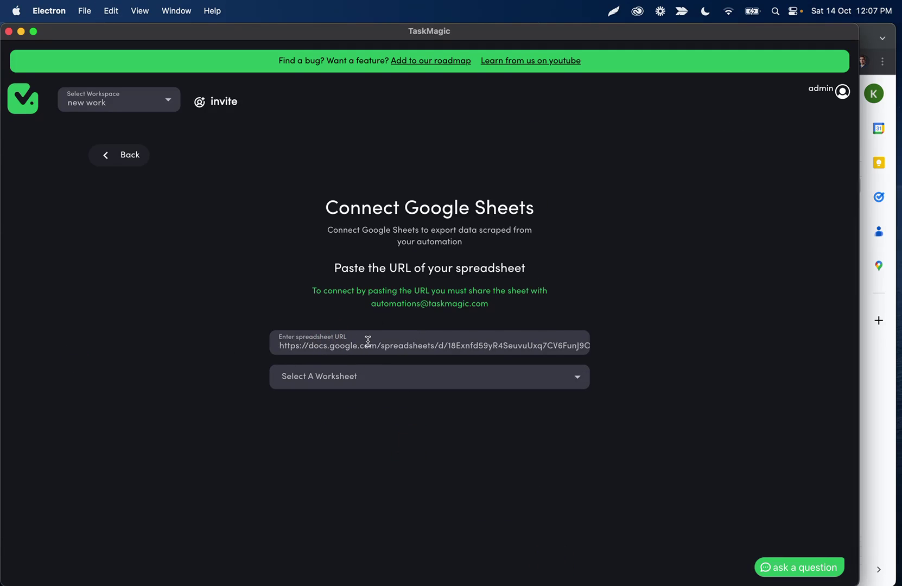
left_click(372, 368)
left_click(352, 411)
scroll(337, 456, "down", 5)
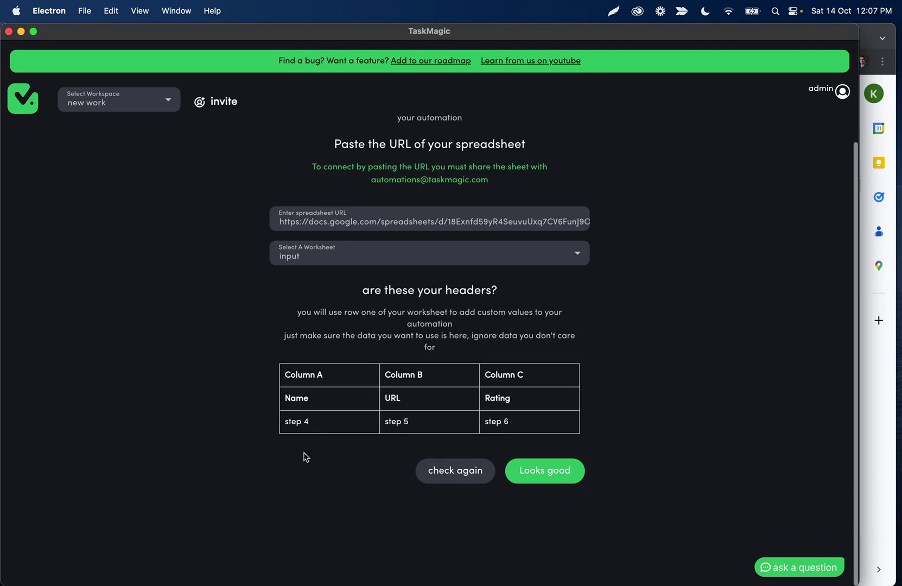
left_click(545, 476)
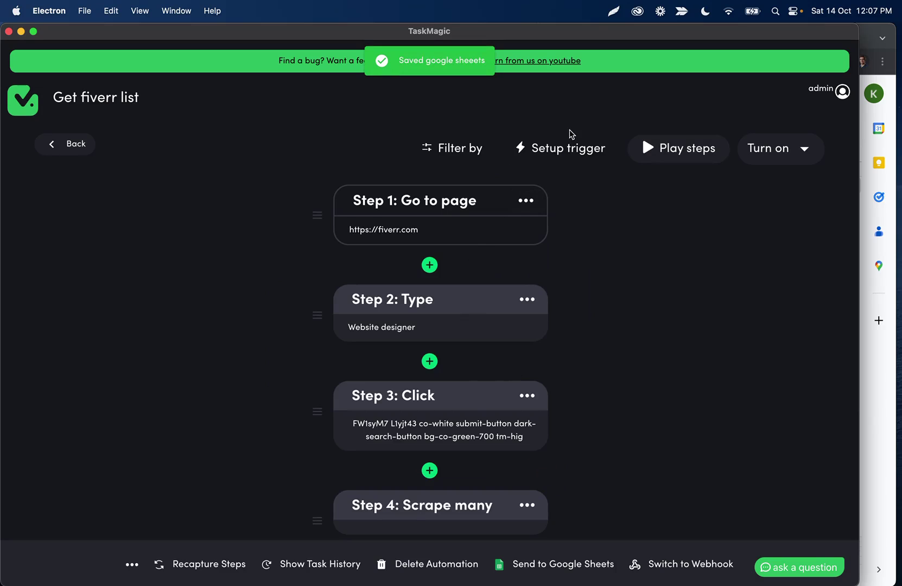
- Insert a .05-minute Delay step after Step 3, making it Step 4
scroll(542, 268, "down", 10)
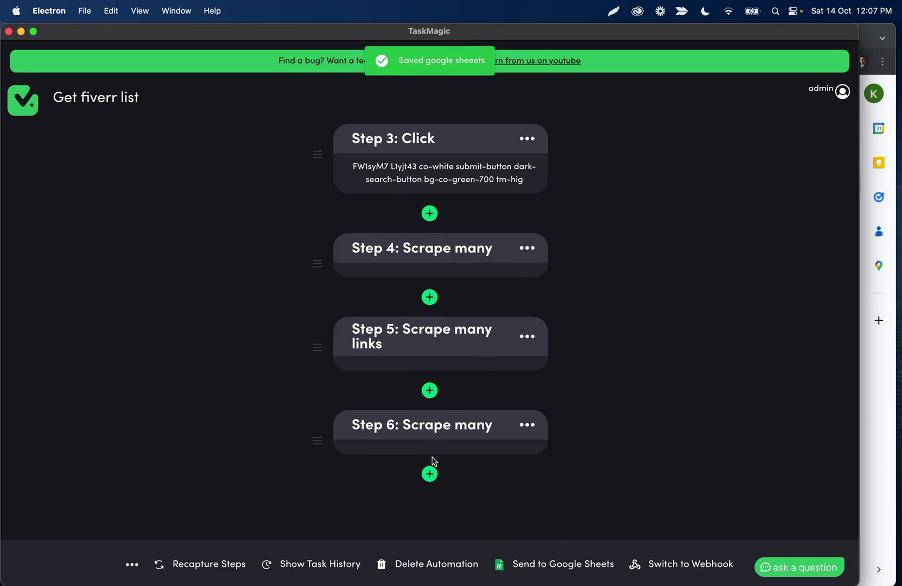
scroll(438, 385, "up", 5)
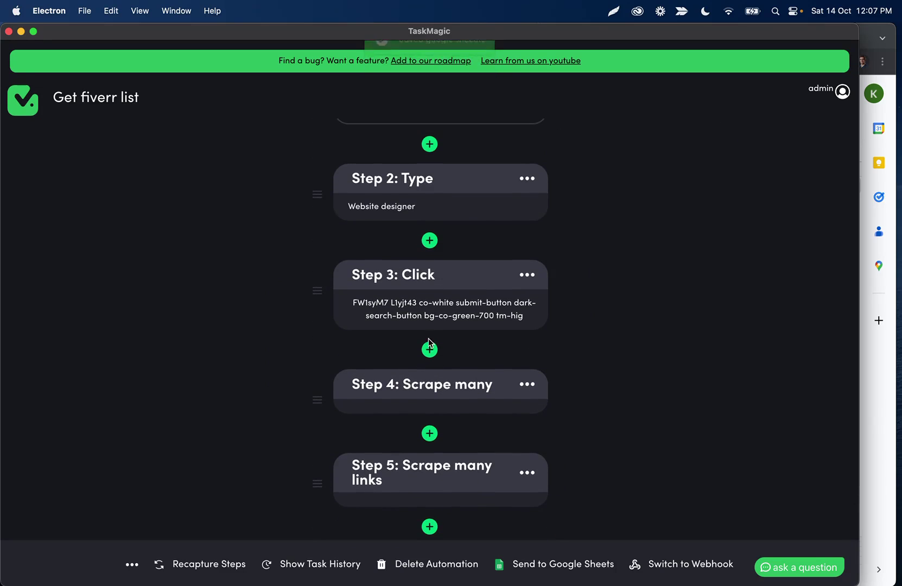
left_click(430, 349)
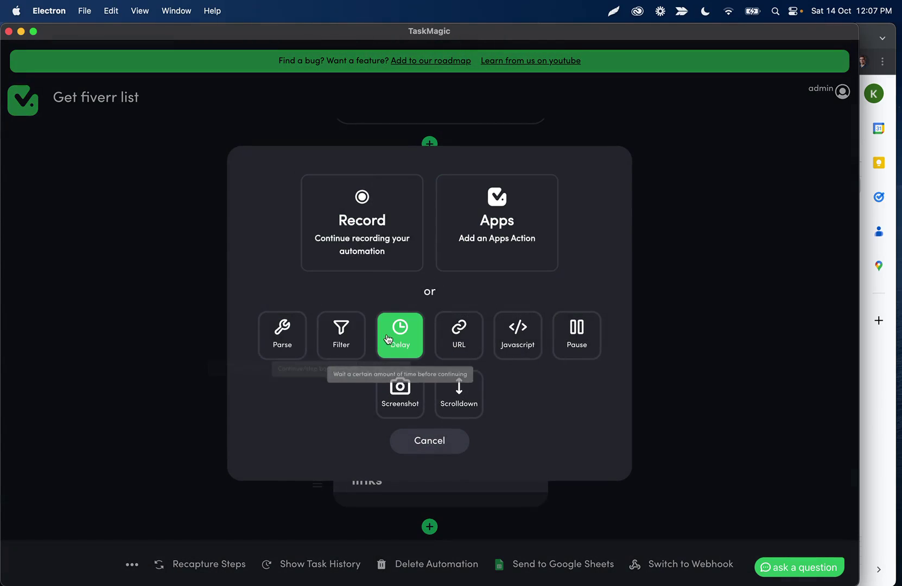
left_click(400, 329)
left_click(293, 312)
type(".05")
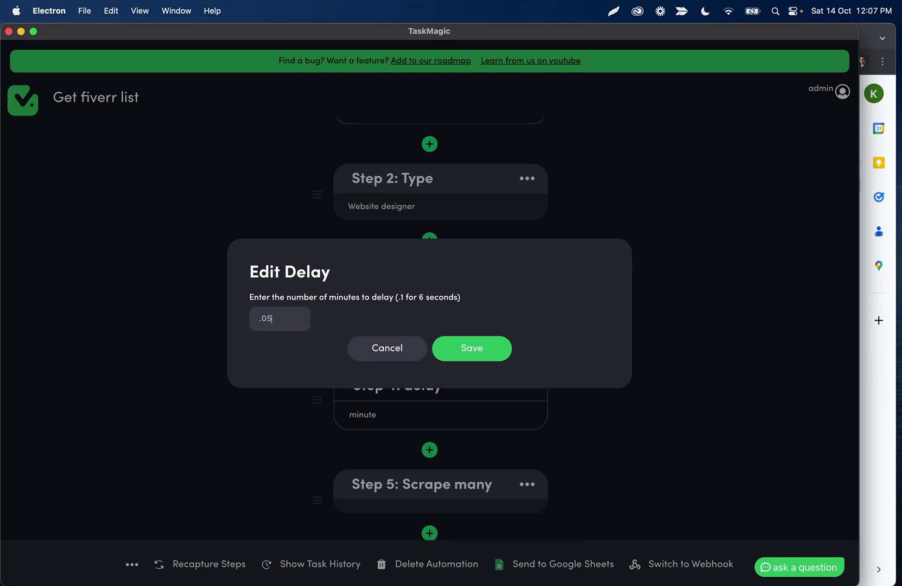
left_click(475, 348)
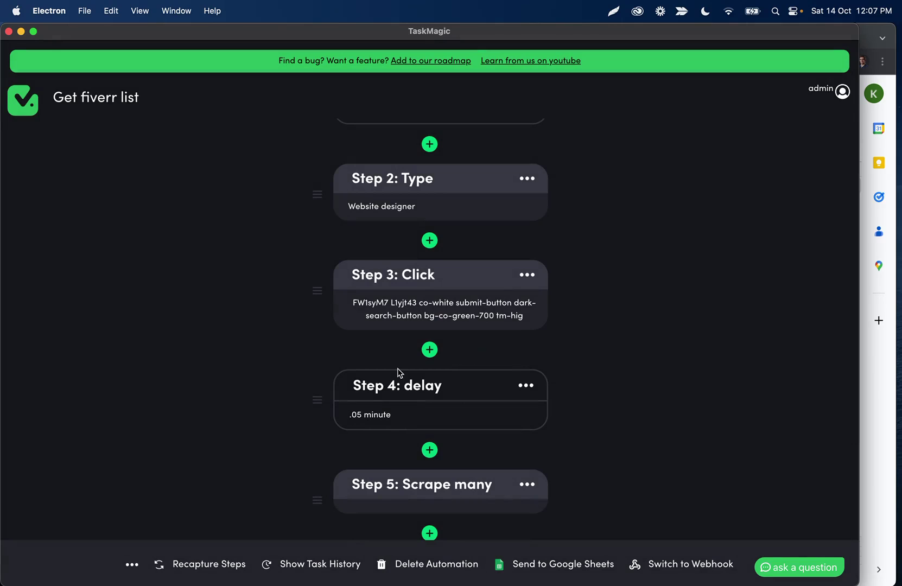
scroll(398, 372, "up", 3)
scroll(443, 389, "down", 8)
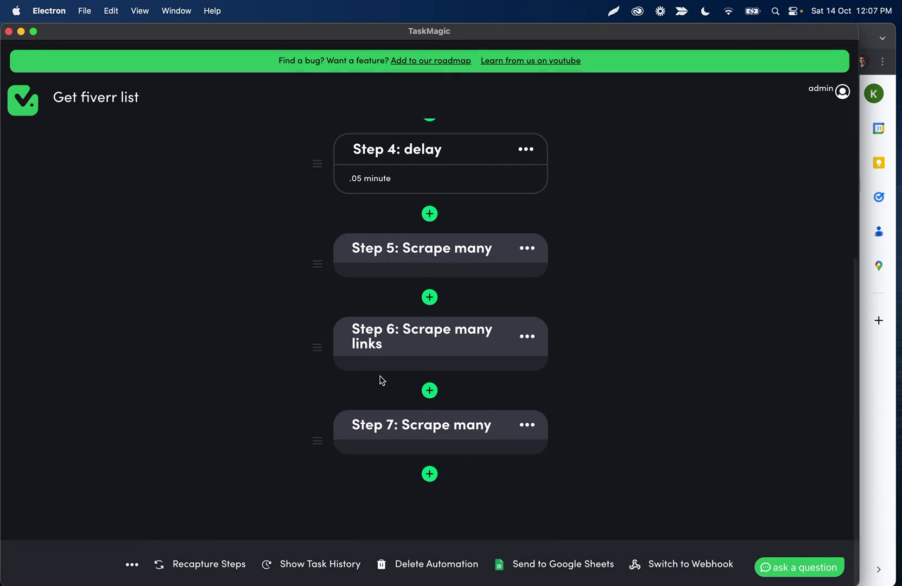
scroll(382, 380, "up", 8)
scroll(365, 276, "down", 4)
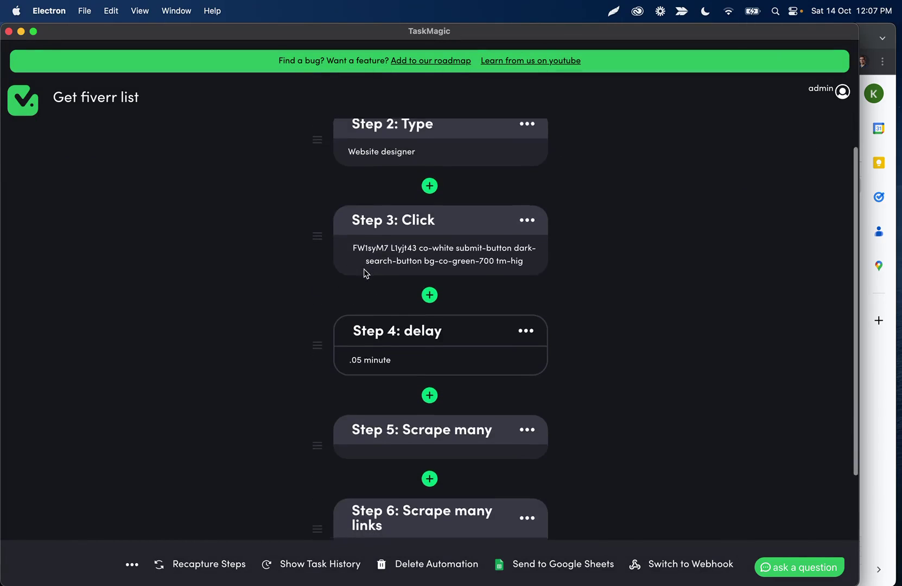
scroll(531, 239, "up", 4)
- Start the Get fiverr list run and arrange the browser and TaskMagic windows
left_click(672, 147)
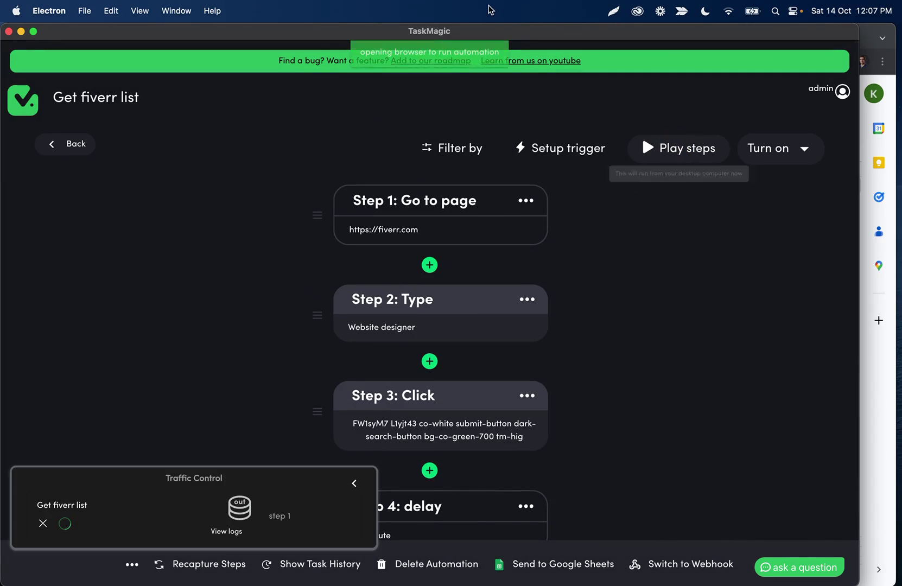
scroll(419, 328, "down", 3)
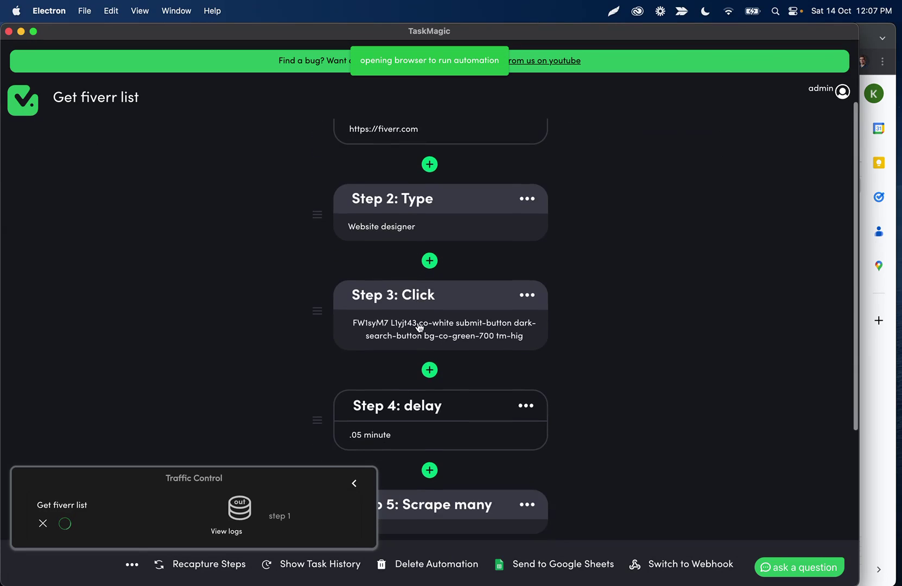
scroll(398, 337, "down", 3)
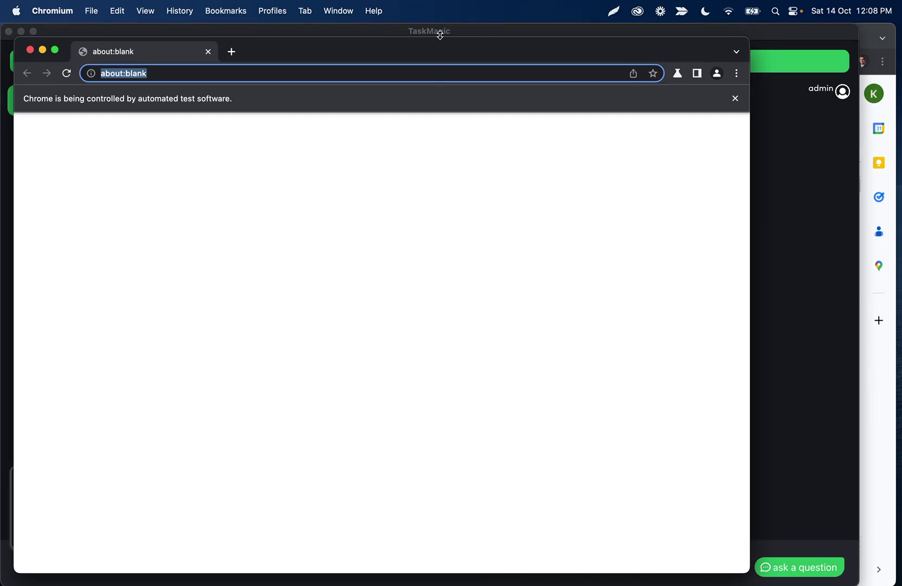
left_click_drag(440, 37, 560, 27)
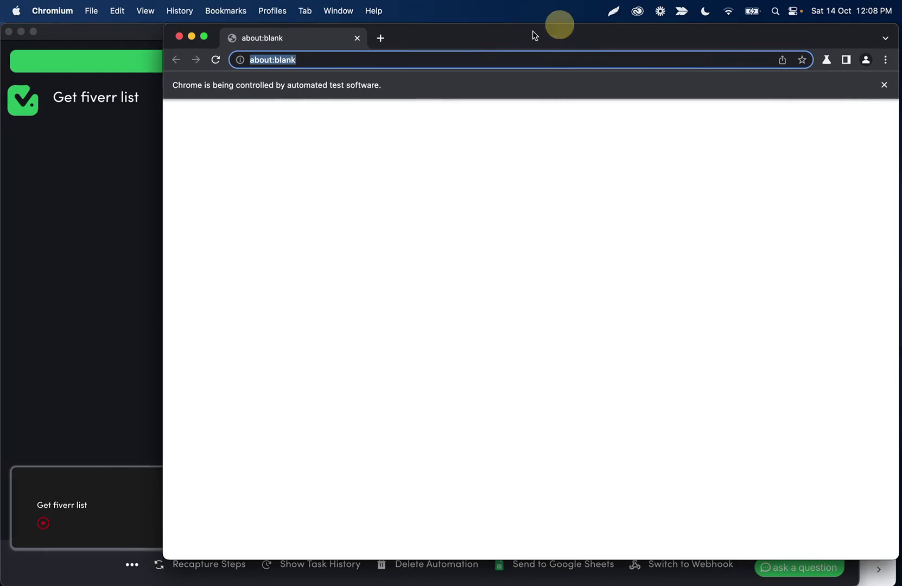
left_click(107, 323)
scroll(355, 280, "up", 1)
scroll(356, 280, "up", 5)
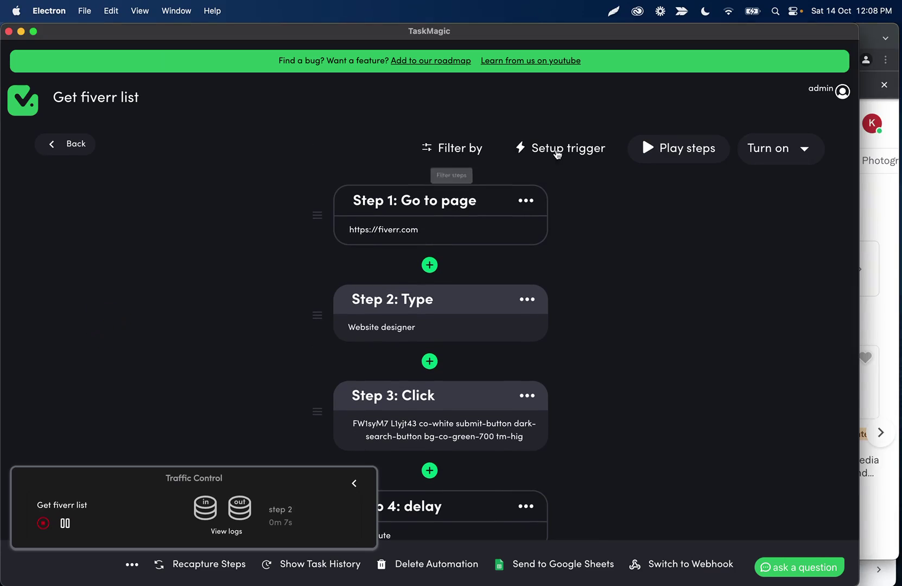
- Search Fiverr for 'Website designer' in the automation's browser
left_click(863, 28)
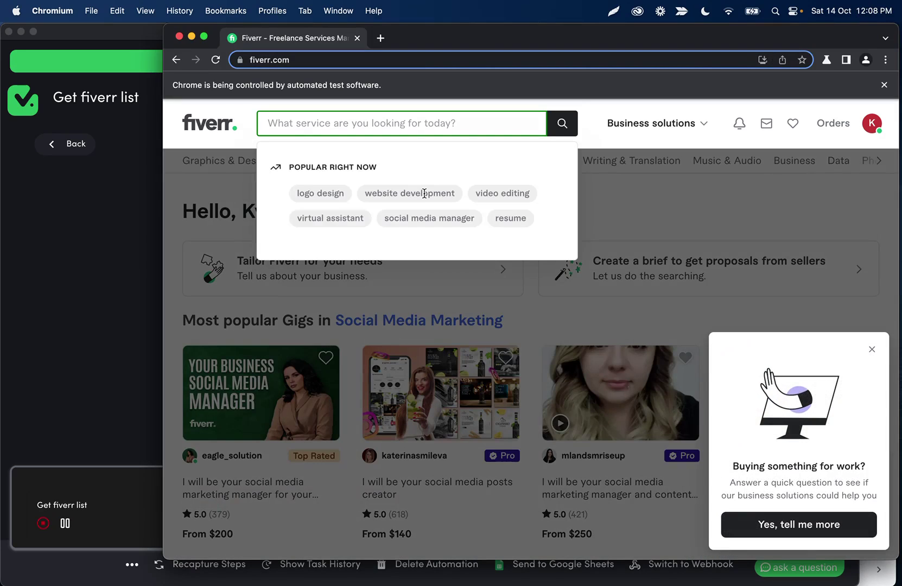
type("Website designer")
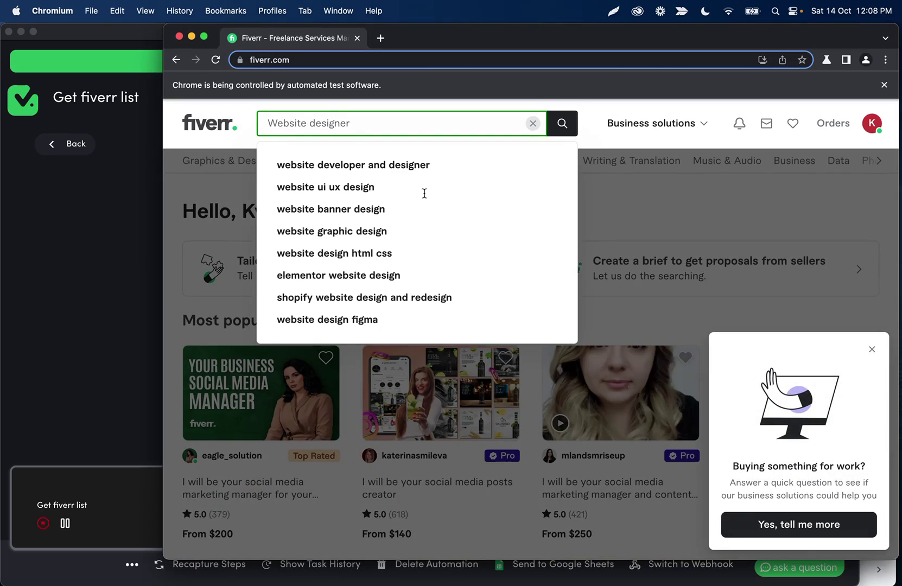
key("Return")
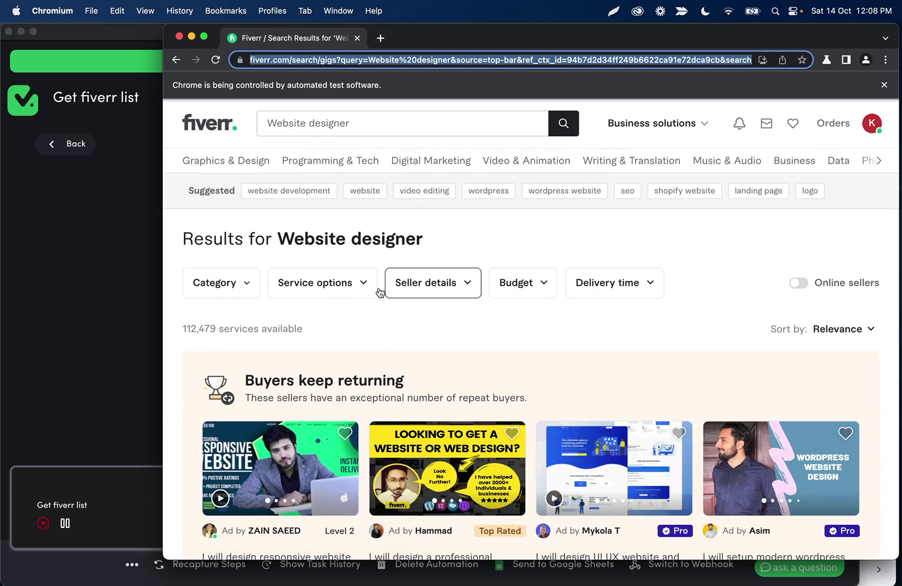
- Review the run's step log, then open the 48 exported rows of names, links and ratings
left_click(107, 316)
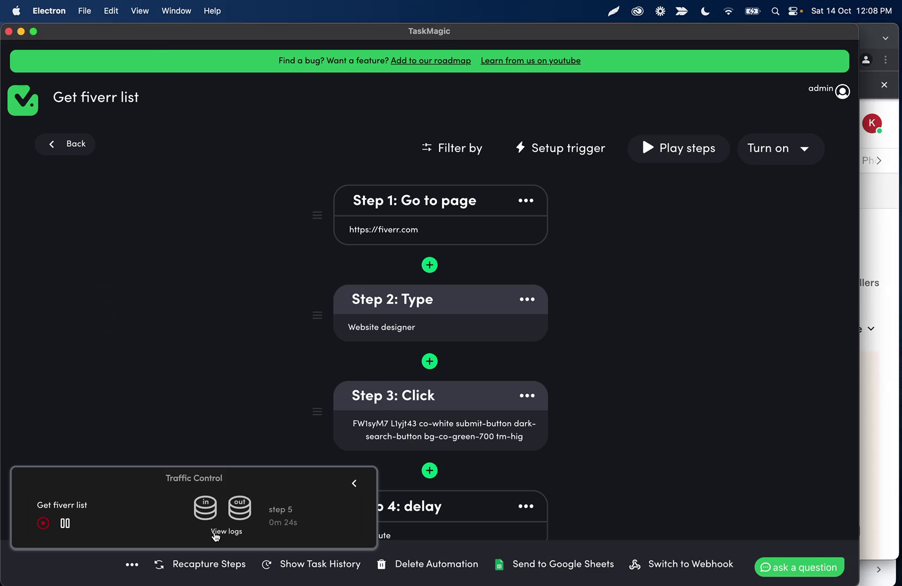
left_click(215, 533)
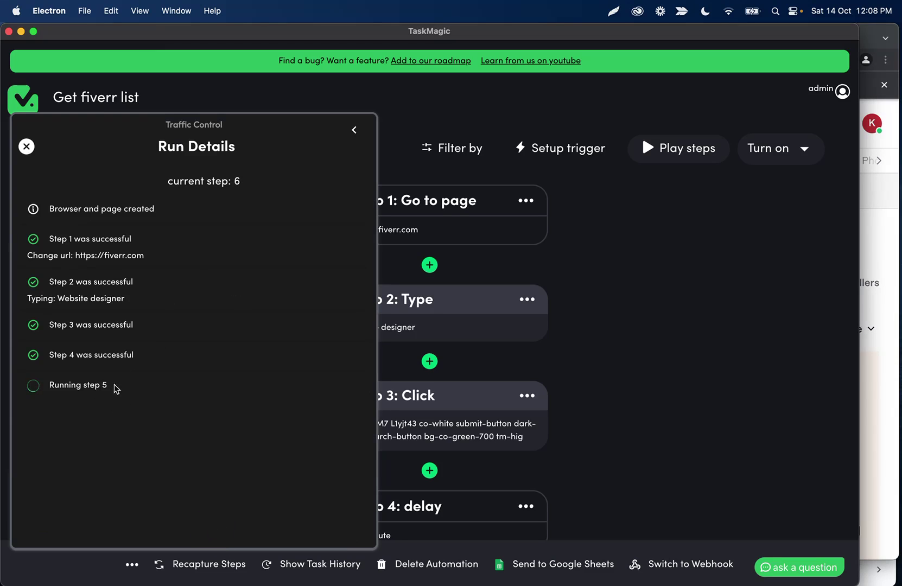
left_click(870, 220)
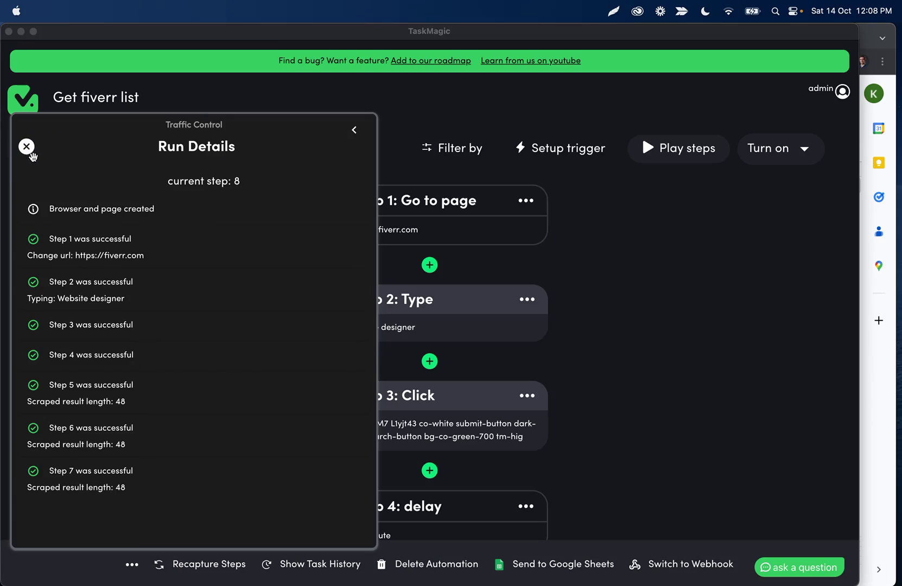
left_click(27, 147)
left_click(30, 149)
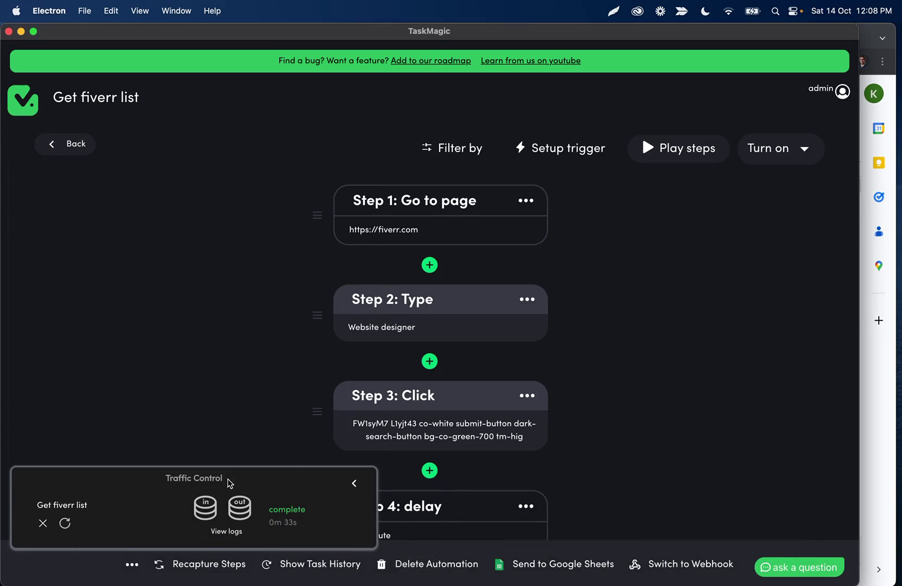
left_click(240, 504)
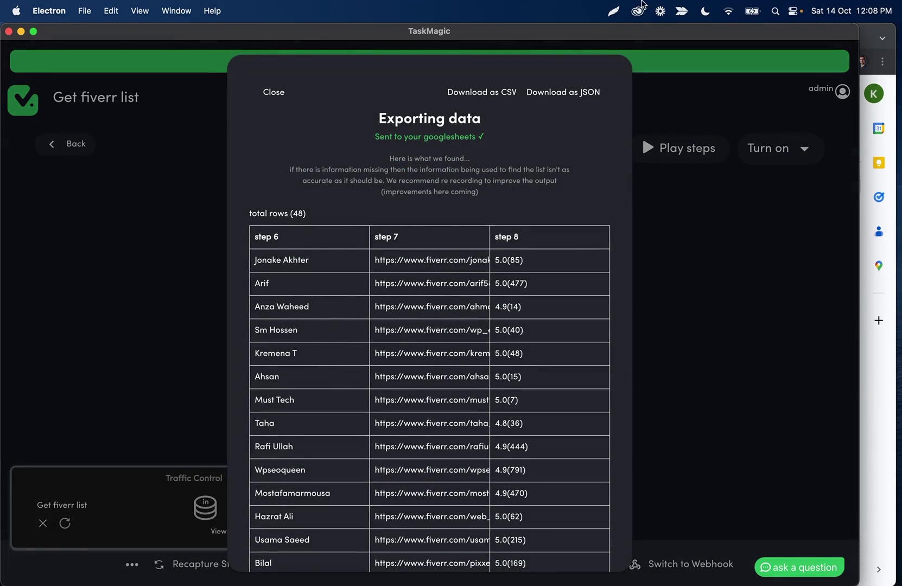
- Check the exported rows in the spreadsheet, close the export and run status, and return to Automations
left_click(872, 30)
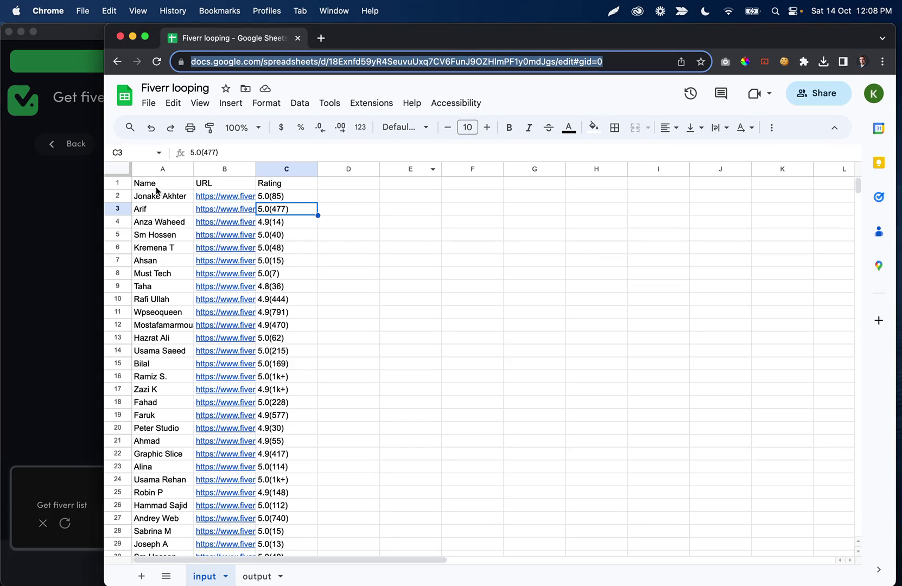
left_click_drag(156, 191, 306, 226)
left_click(33, 185)
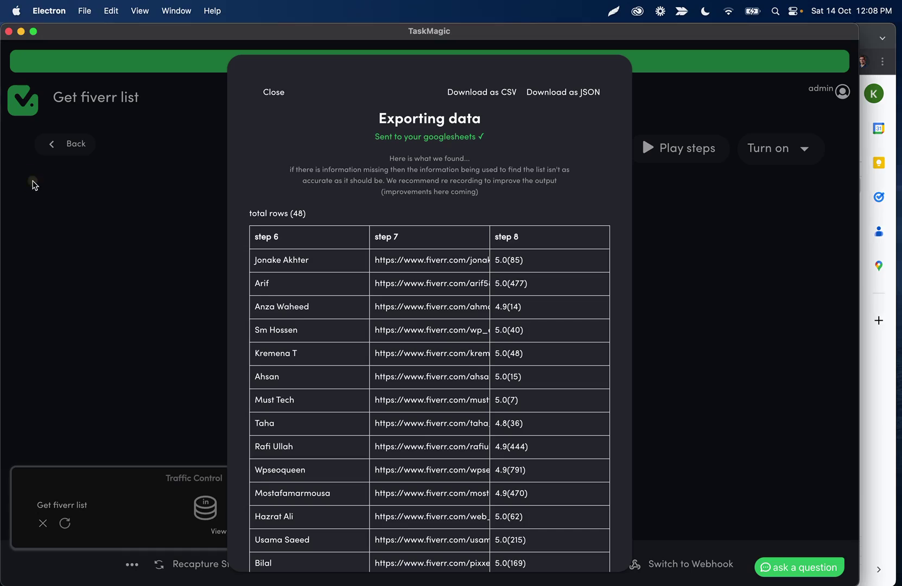
left_click(280, 92)
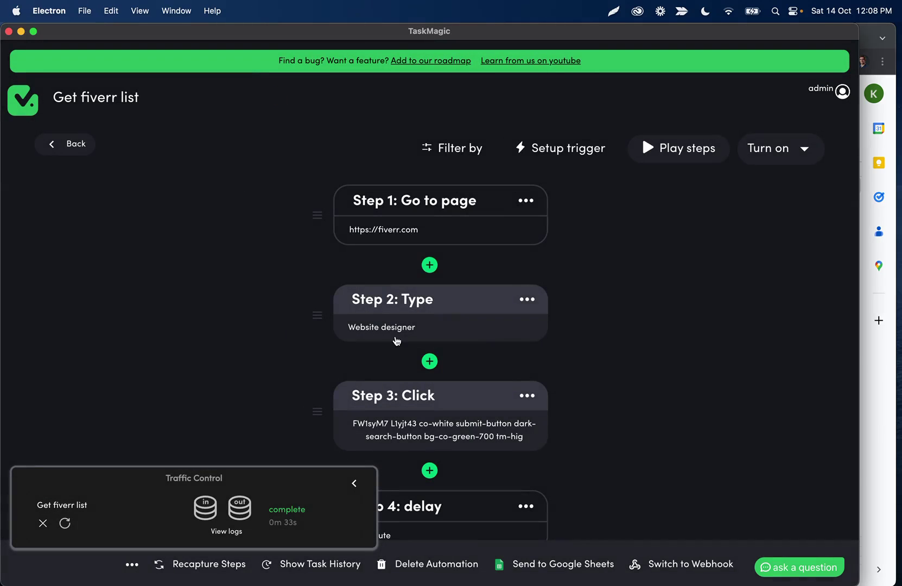
left_click(43, 523)
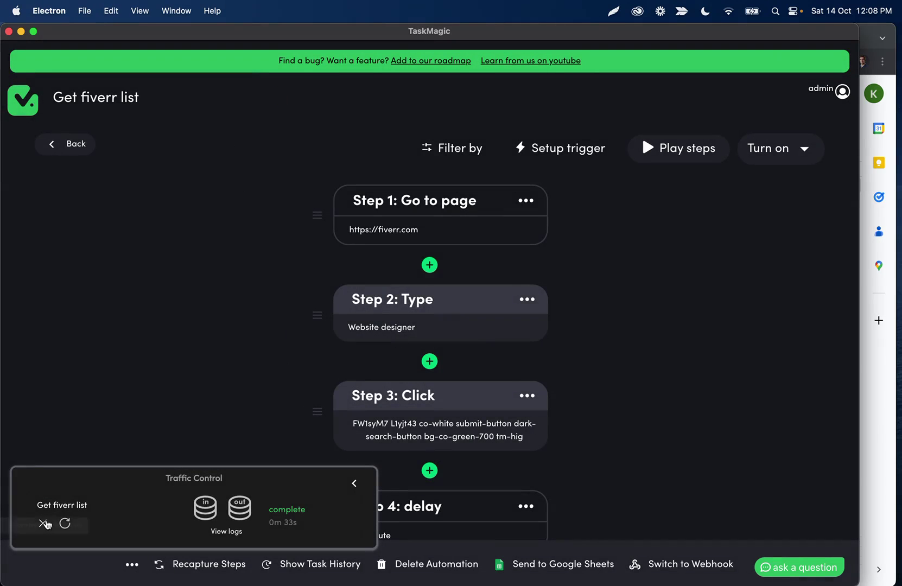
left_click(883, 44)
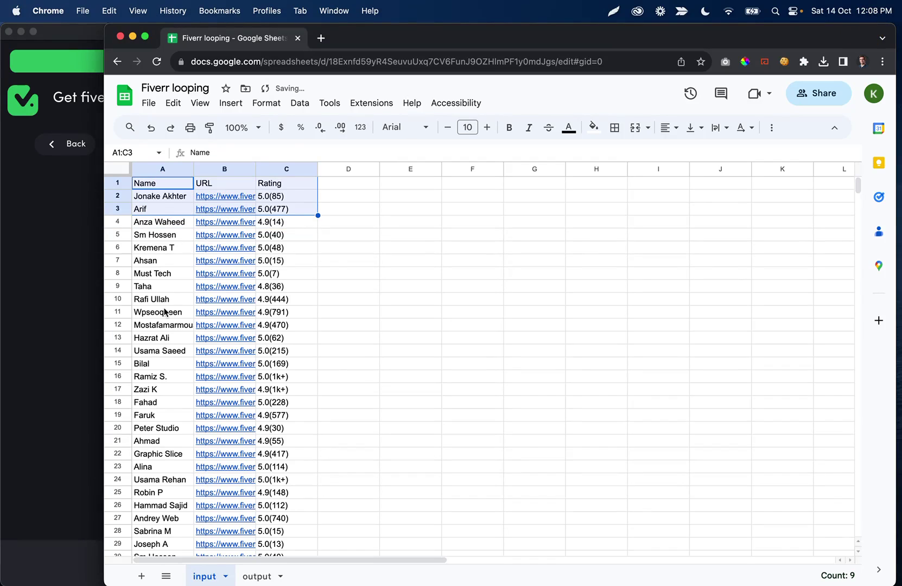
left_click(51, 171)
left_click(70, 146)
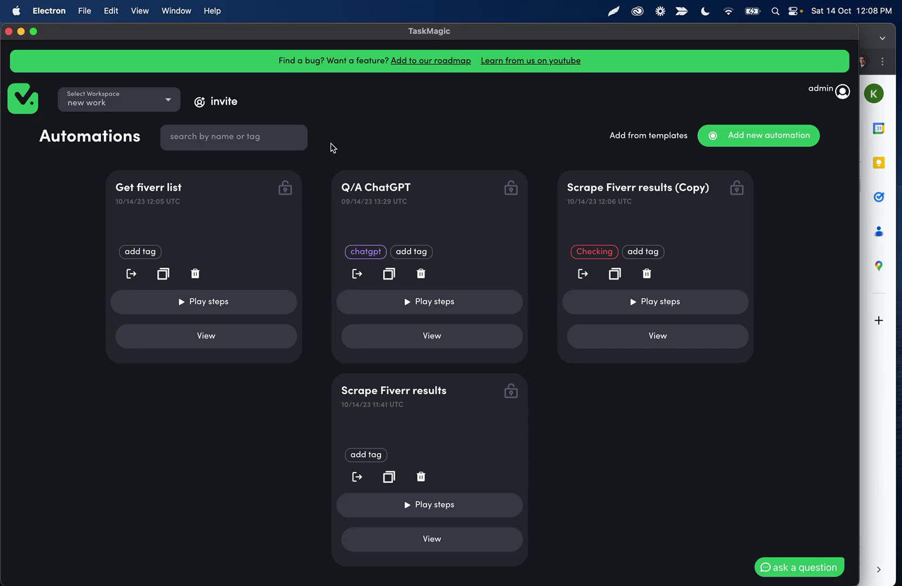
- Start recording a new automation whose Step 1 opens the copied Fiverr seller profile URL
left_click(748, 137)
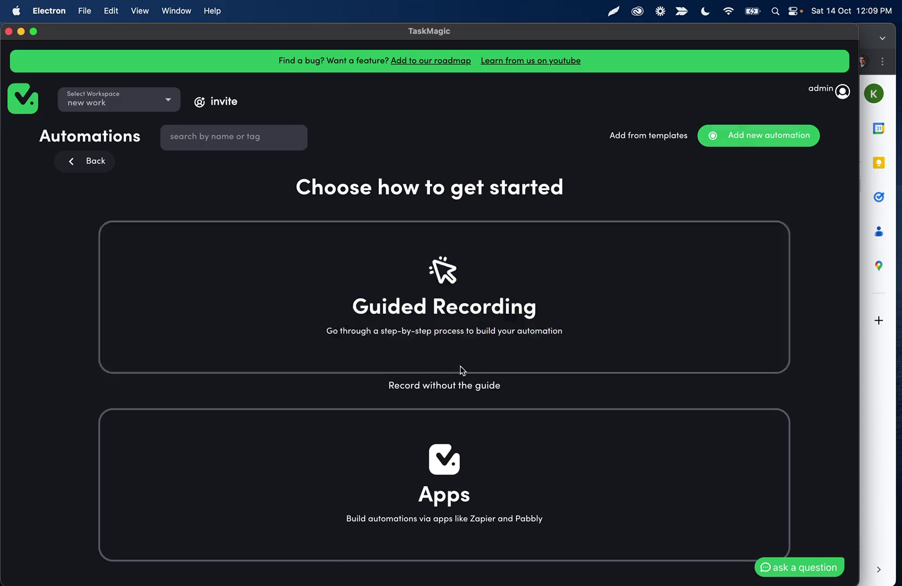
left_click(455, 289)
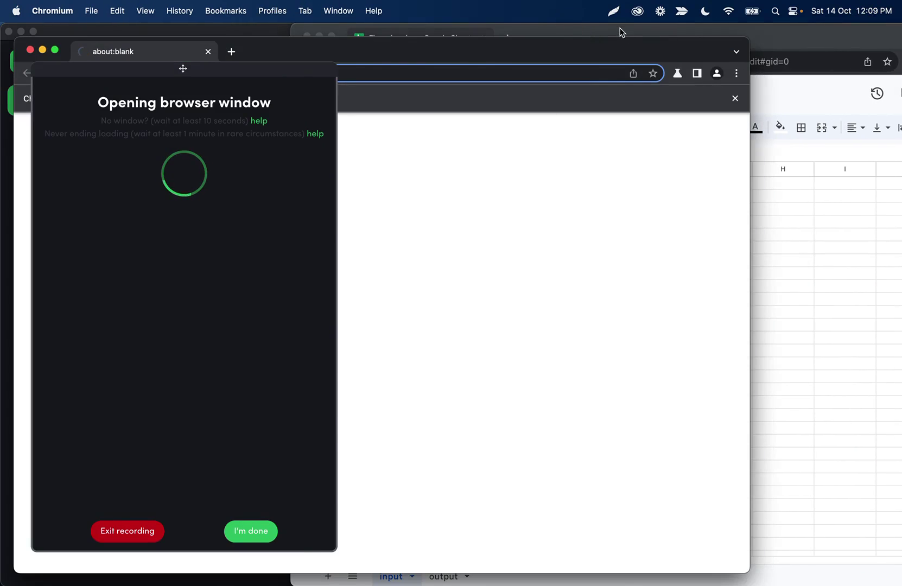
left_click(621, 33)
left_click(404, 196)
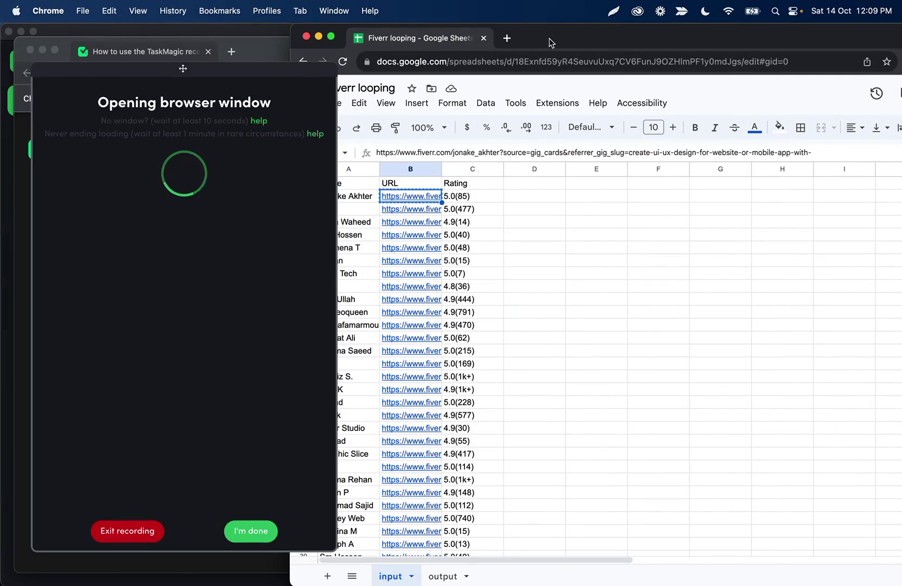
left_click_drag(551, 42, 377, 24)
left_click(127, 236)
key("super+v")
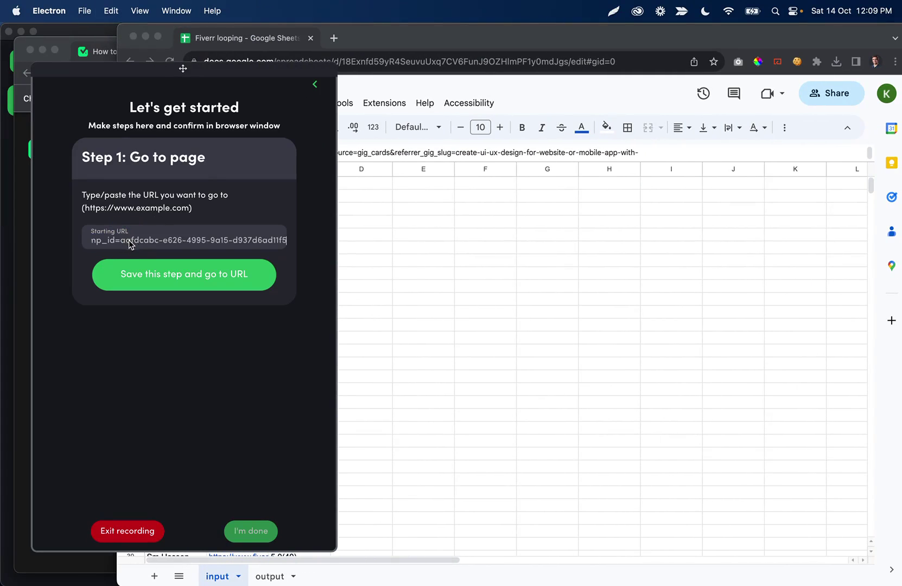
left_click(182, 270)
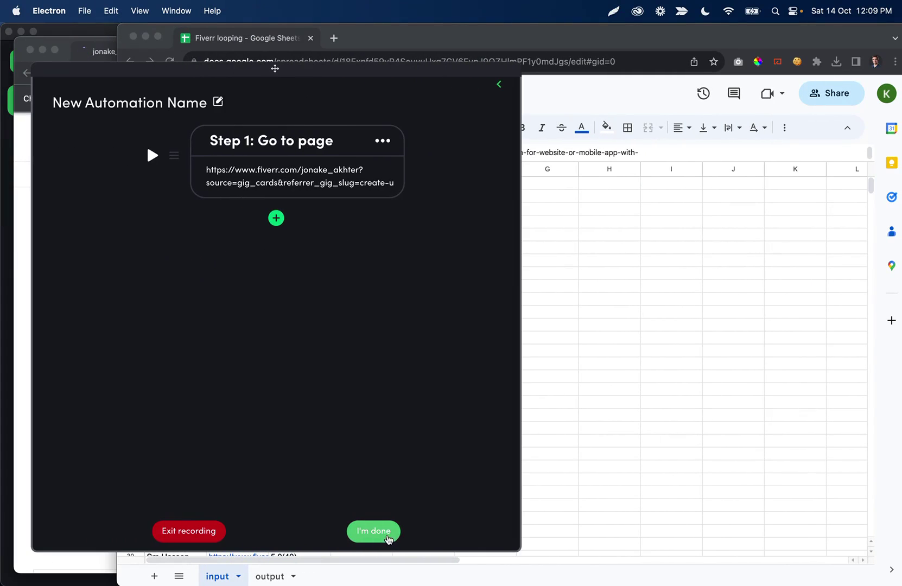
- Add a recorded step after Step 1 and arrange the browser, TaskMagic and recording panel
left_click(387, 538)
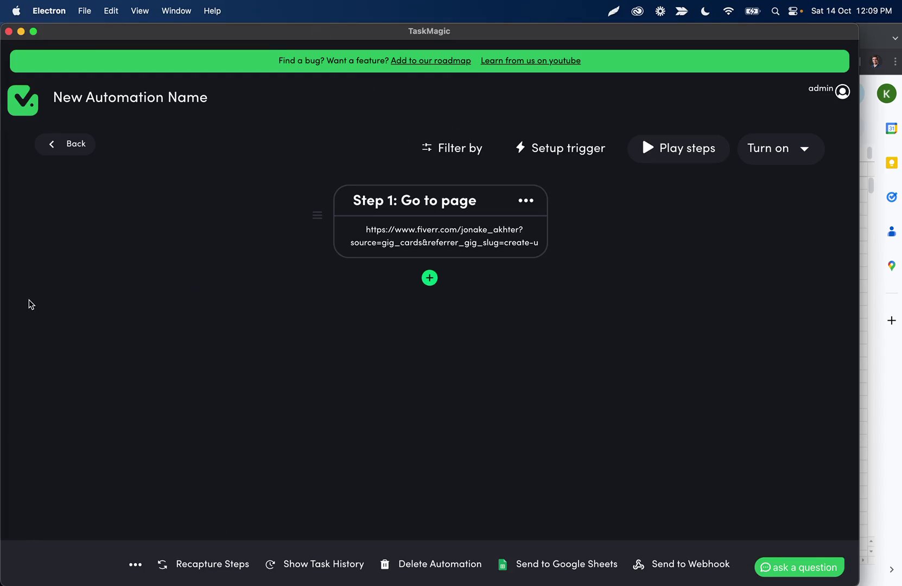
left_click(430, 278)
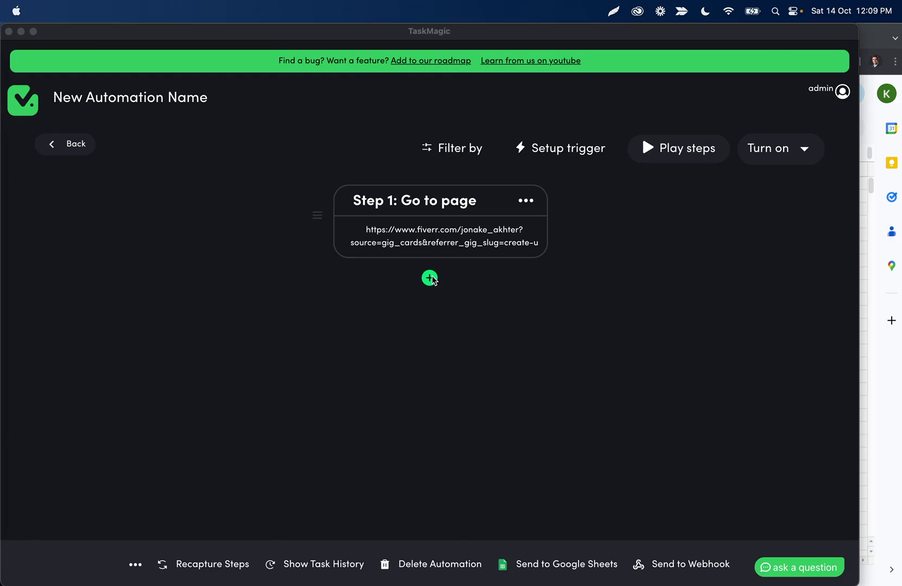
left_click(430, 278)
left_click(353, 248)
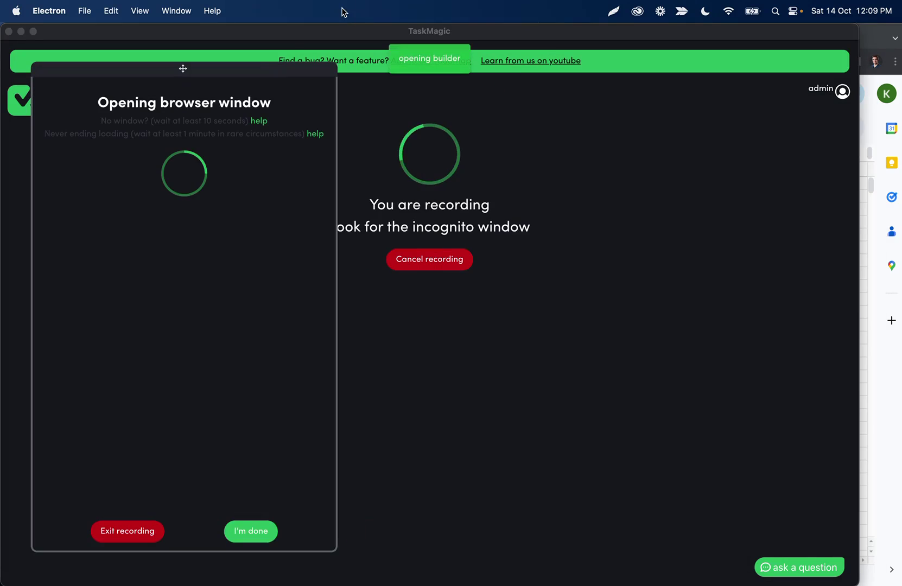
left_click_drag(258, 66, 247, 65)
left_click_drag(424, 42, 451, 12)
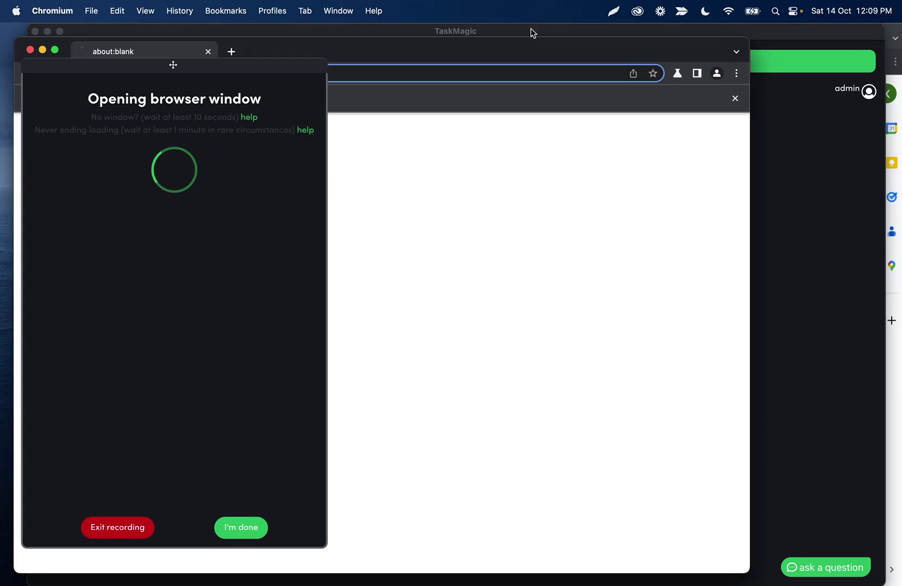
left_click_drag(556, 38, 580, 42)
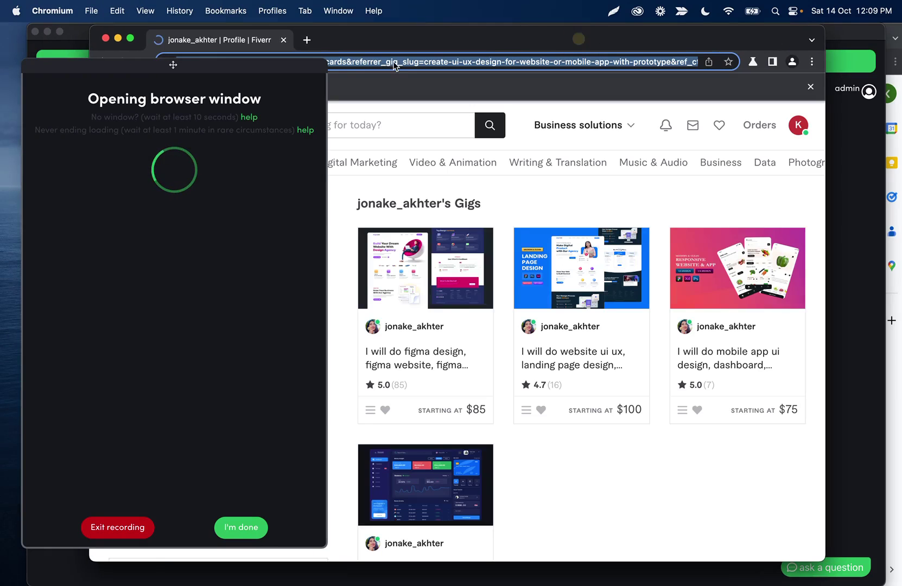
left_click_drag(418, 36, 440, 35)
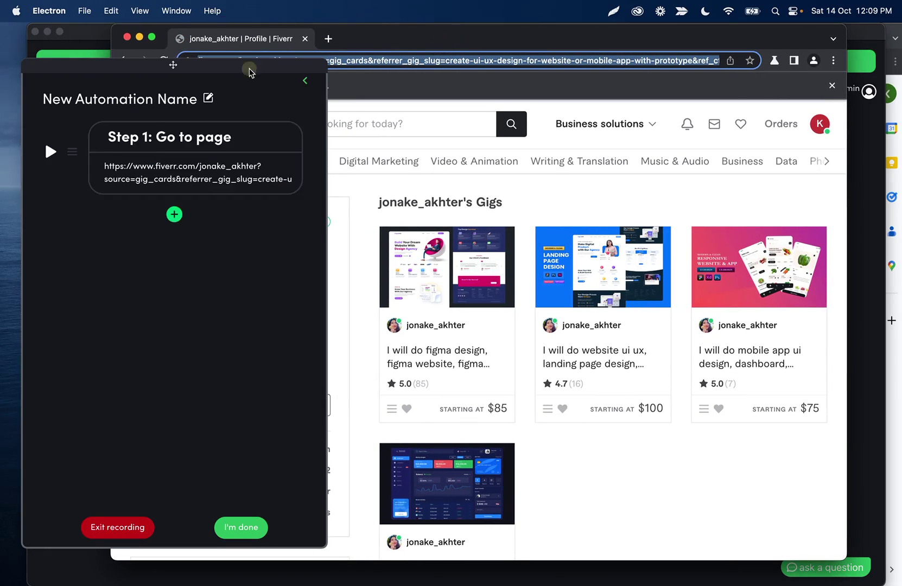
left_click_drag(247, 68, 226, 54)
left_click(282, 73)
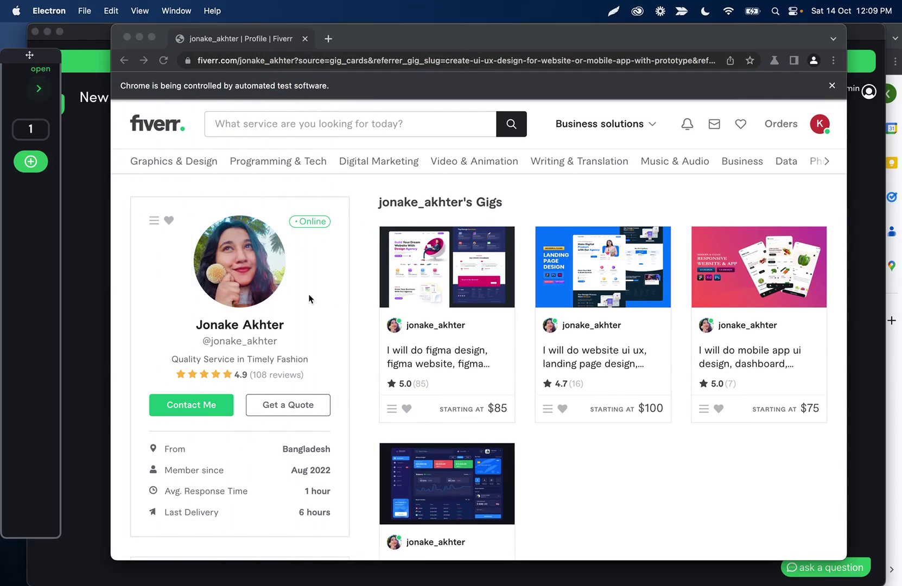
- Try the profile's message form, then reopen the Step 1 editor and cancel it unchanged
scroll(374, 328, "down", 2)
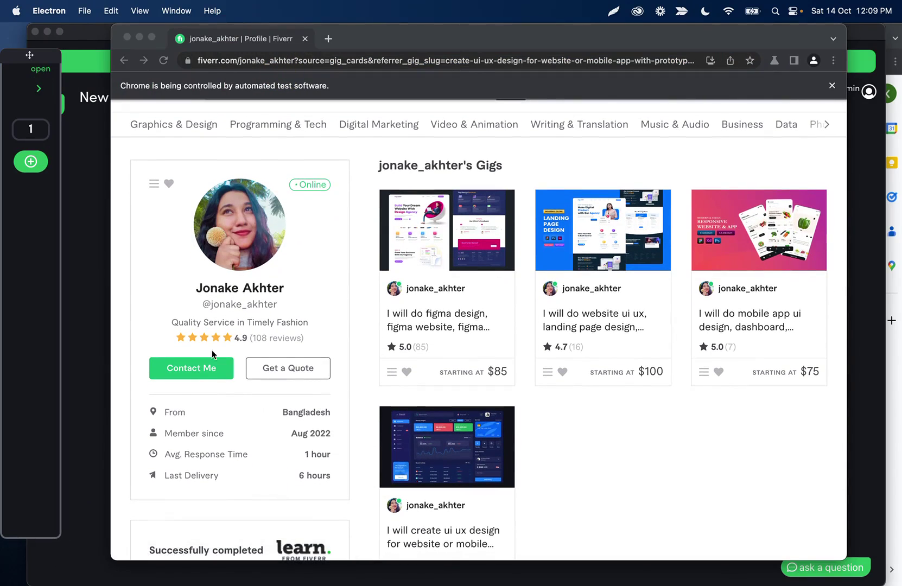
left_click(215, 370)
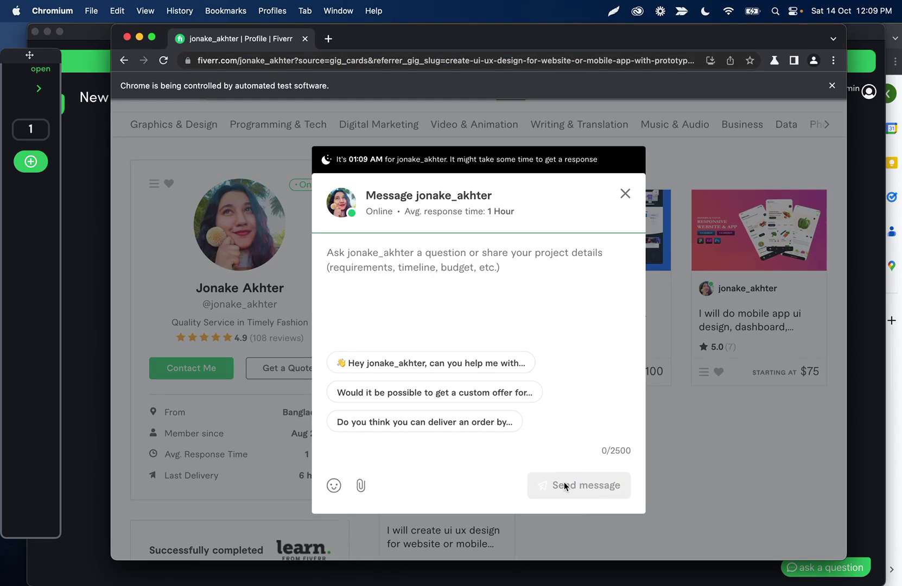
left_click(625, 194)
scroll(271, 165, "up", 2)
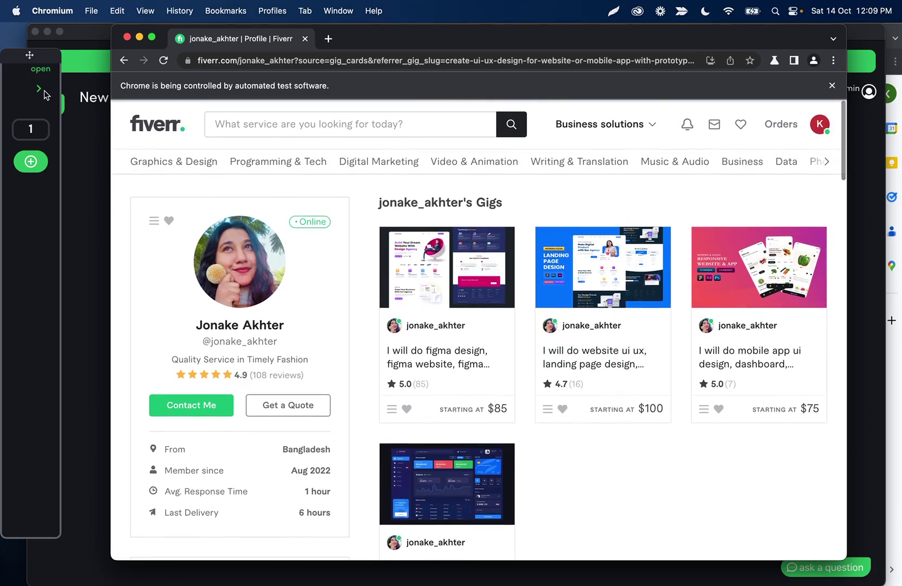
left_click(39, 88)
left_click(266, 157)
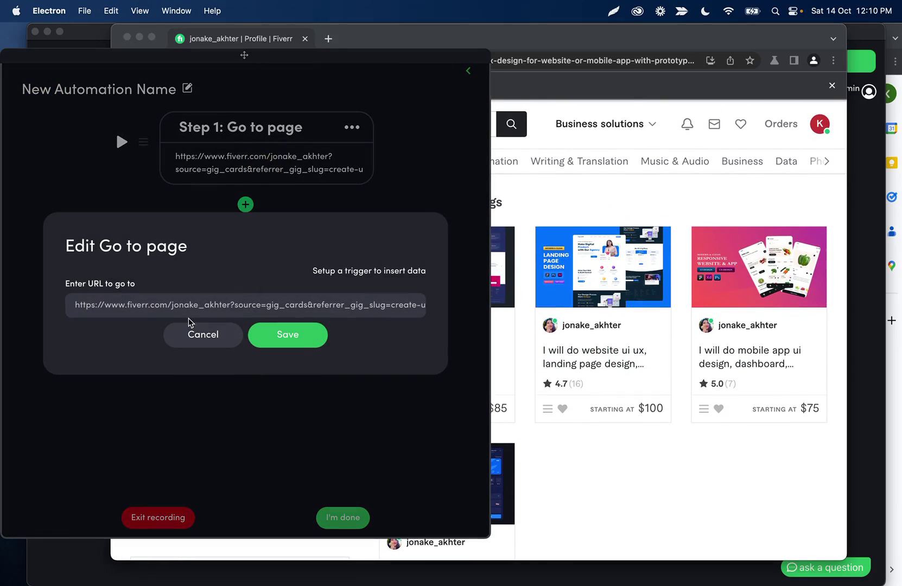
left_click(202, 334)
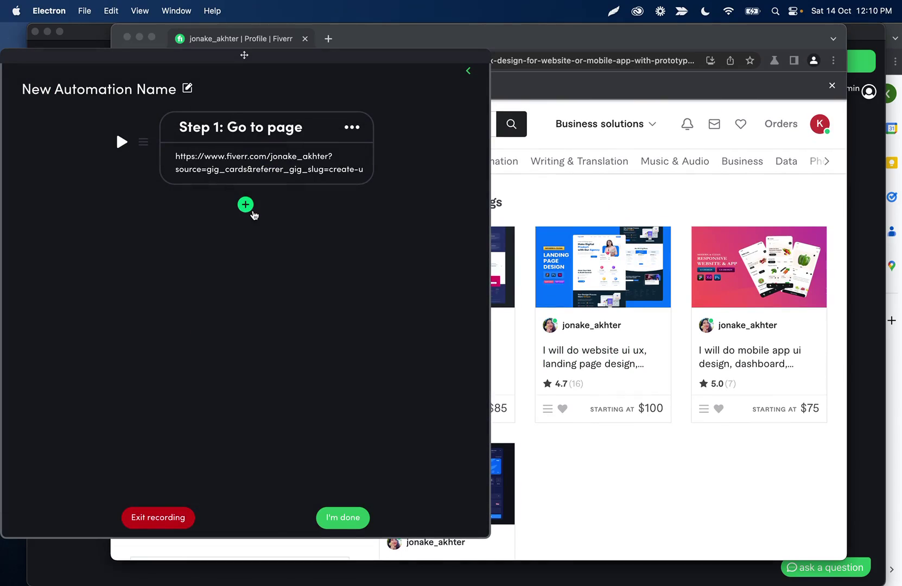
- Record a click on Contact Me as Step 2
left_click(247, 206)
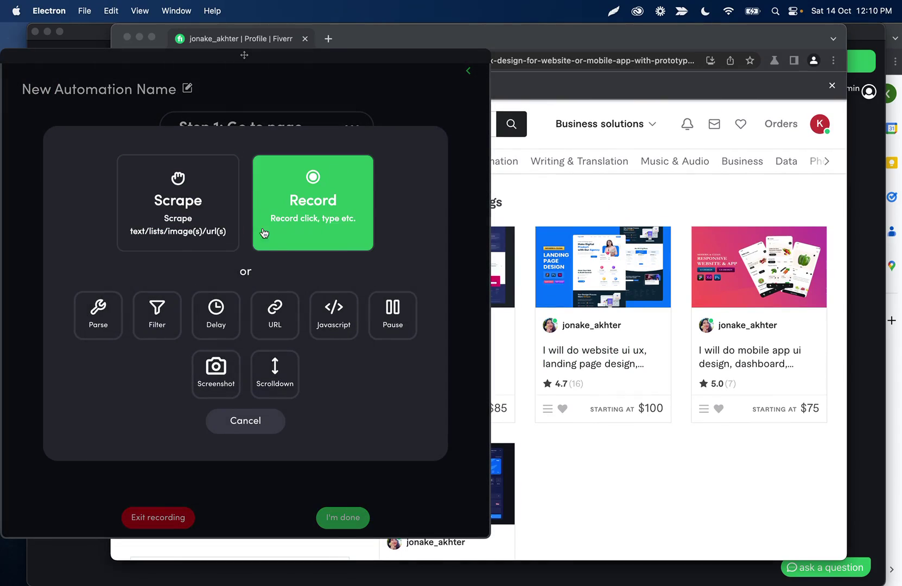
left_click(273, 201)
left_click(138, 222)
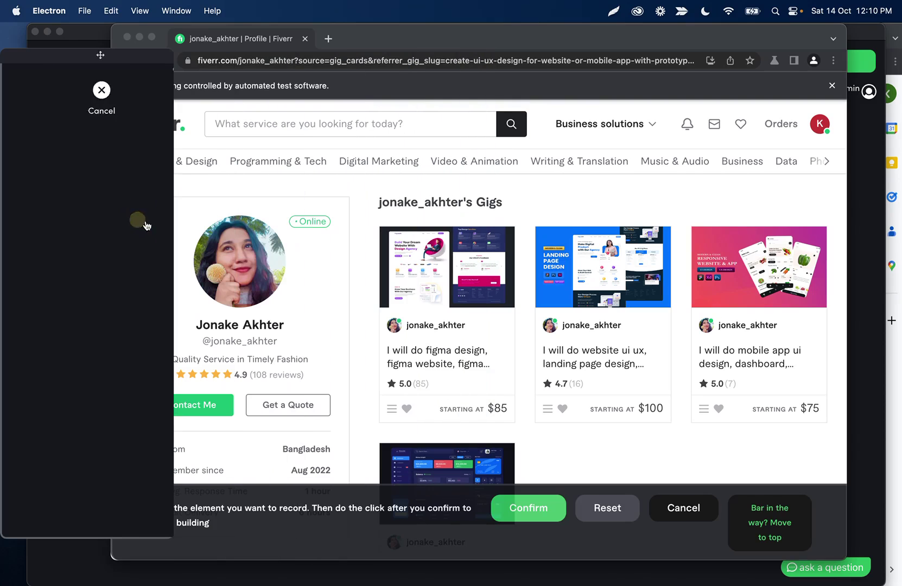
left_click(204, 407)
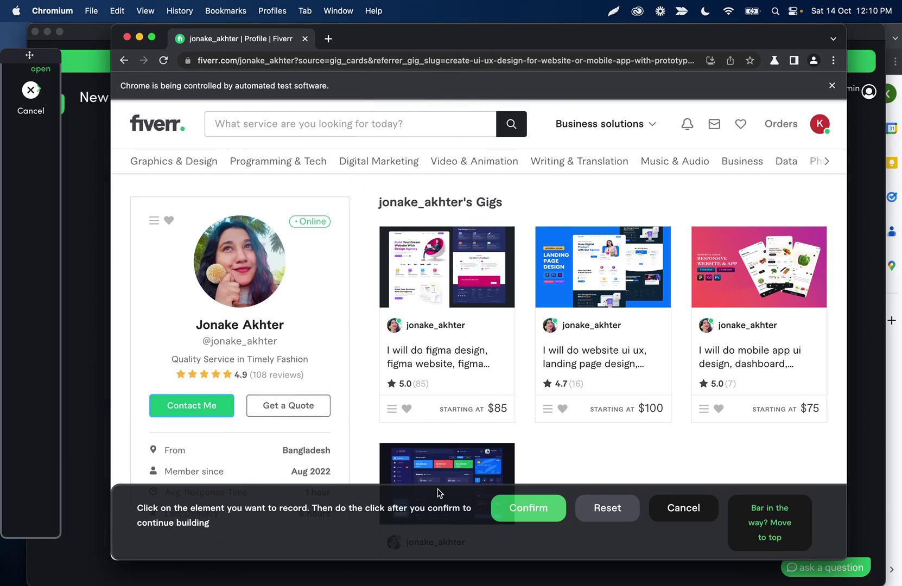
left_click(528, 508)
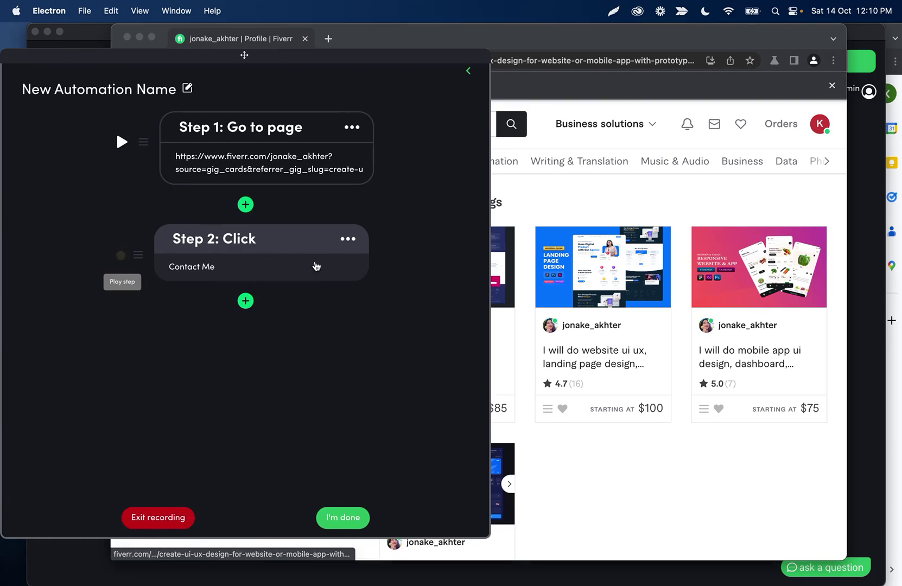
- Record typing 'Hello from taskmagic' into the message box as Step 3
left_click(245, 301)
left_click(318, 217)
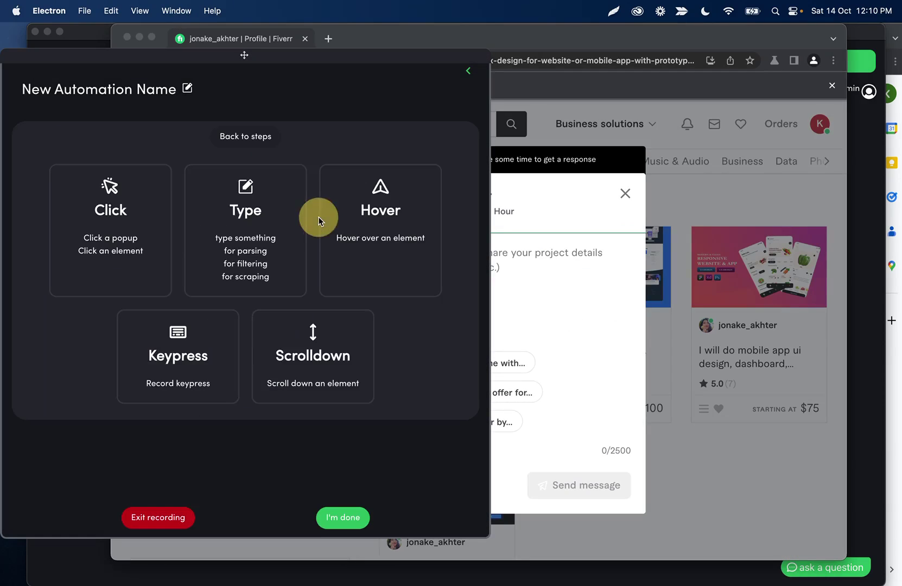
left_click(223, 223)
left_click(397, 263)
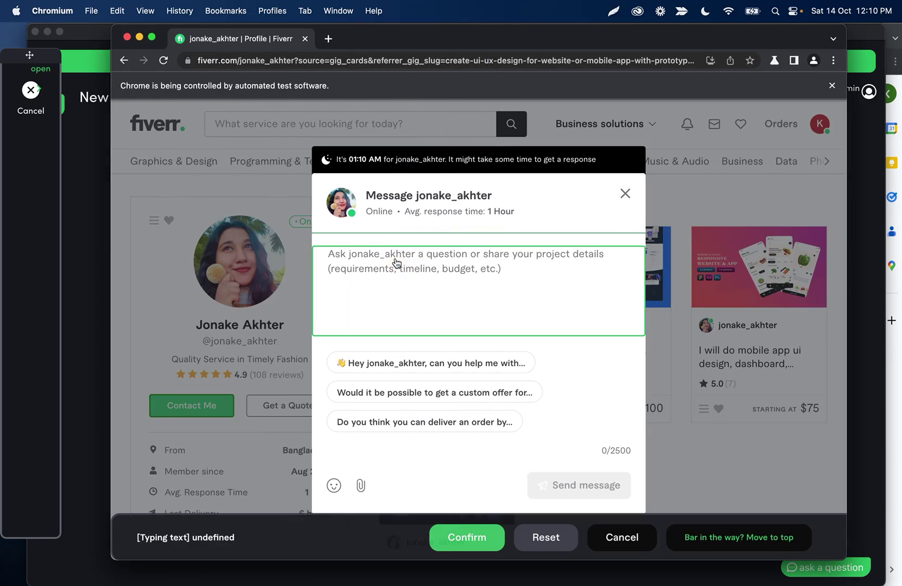
type("Hello from taskmagic")
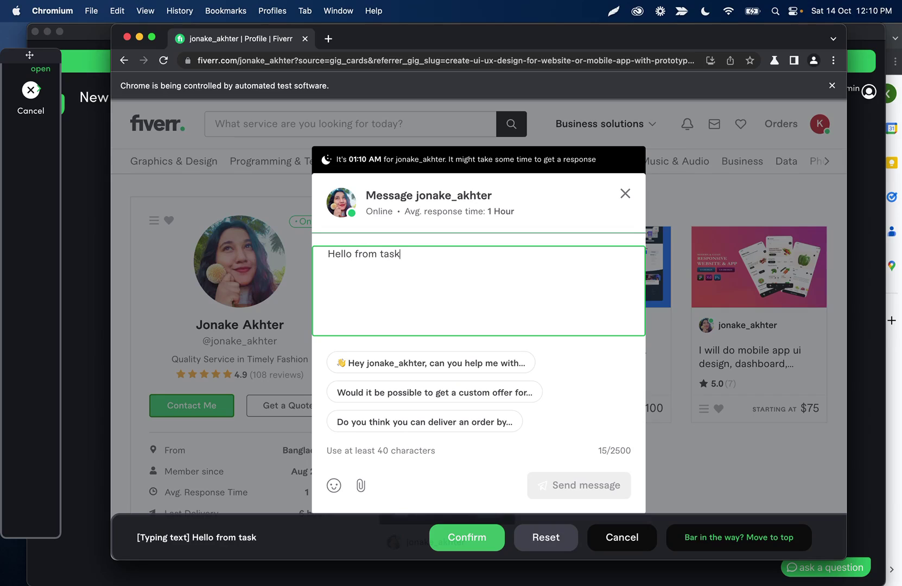
left_click(467, 538)
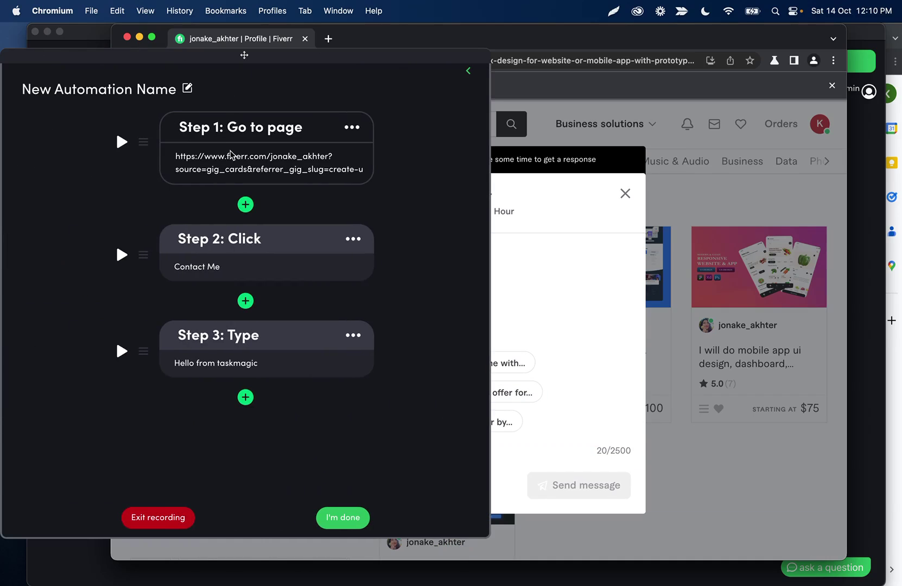
- Record a final click as Step 4 and finish the recording
left_click(245, 397)
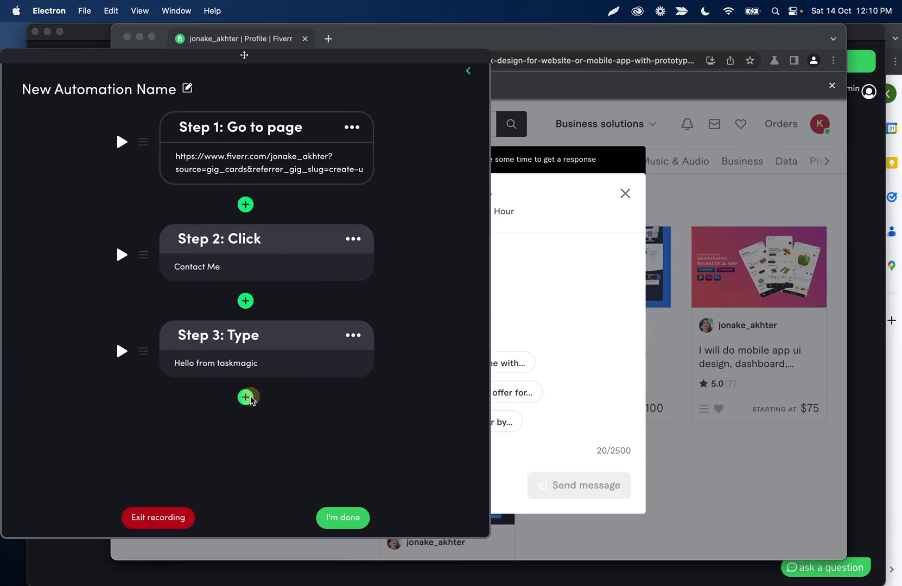
left_click(306, 219)
left_click(154, 242)
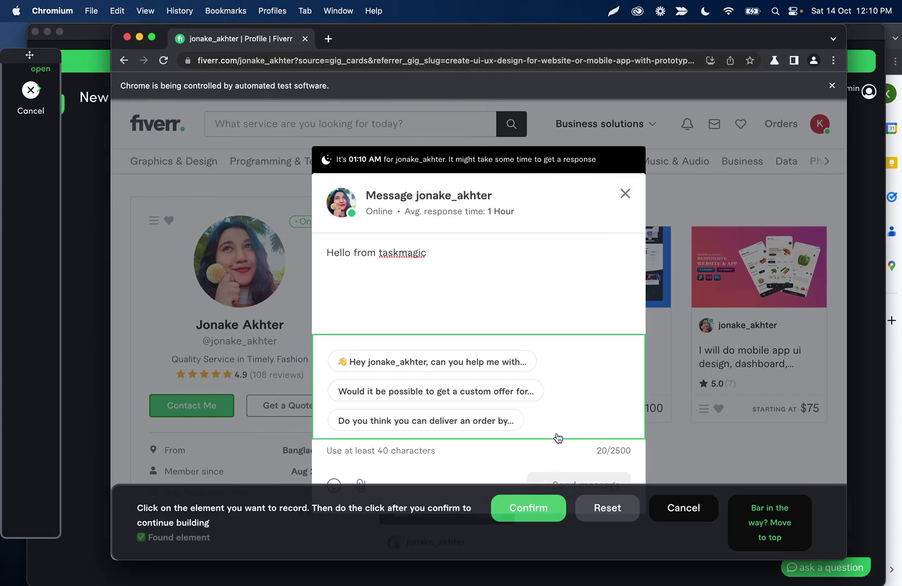
left_click(519, 508)
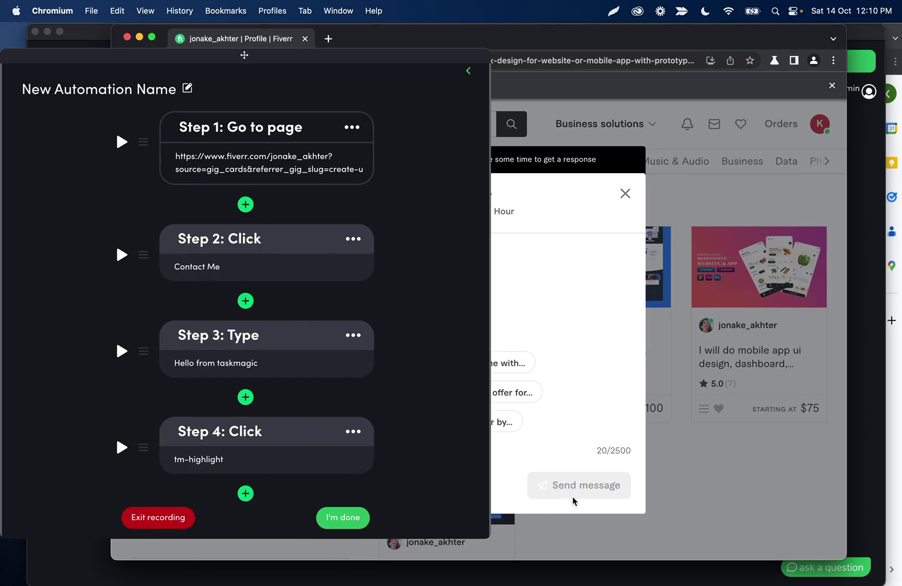
left_click(368, 521)
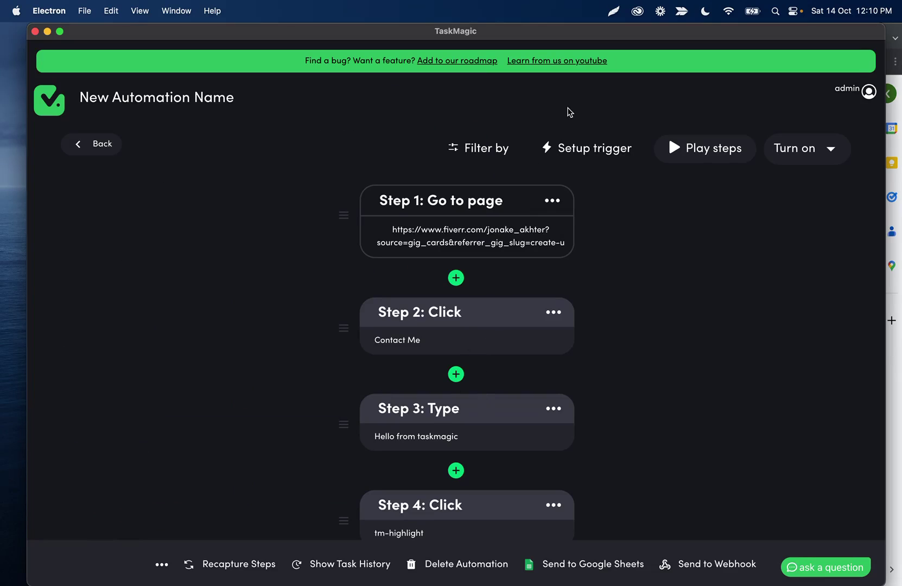
- Choose a Loop trigger and paste the Fiverr looping spreadsheet's URL into the Google Sheets setup
left_click(591, 148)
left_click_drag(616, 25, 599, 25)
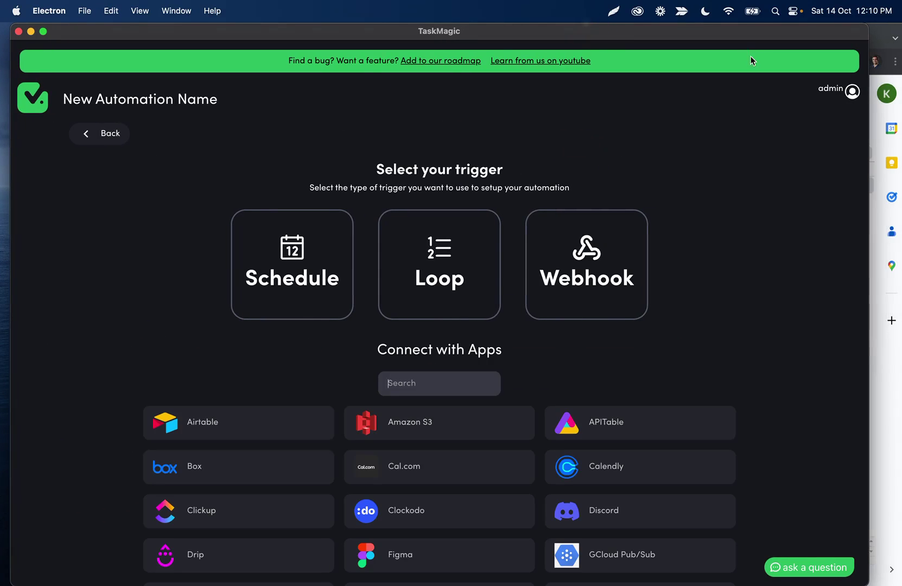
left_click(473, 261)
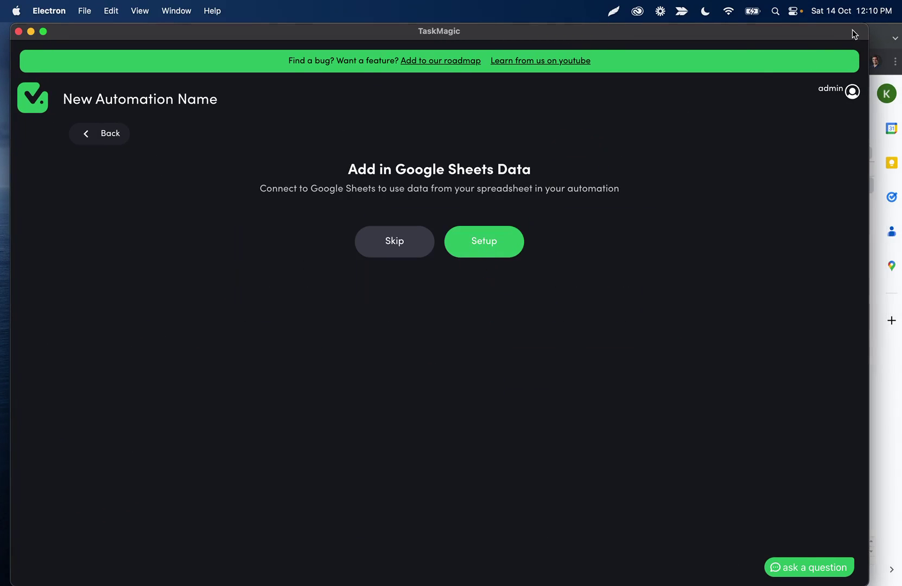
left_click(878, 31)
left_click(413, 64)
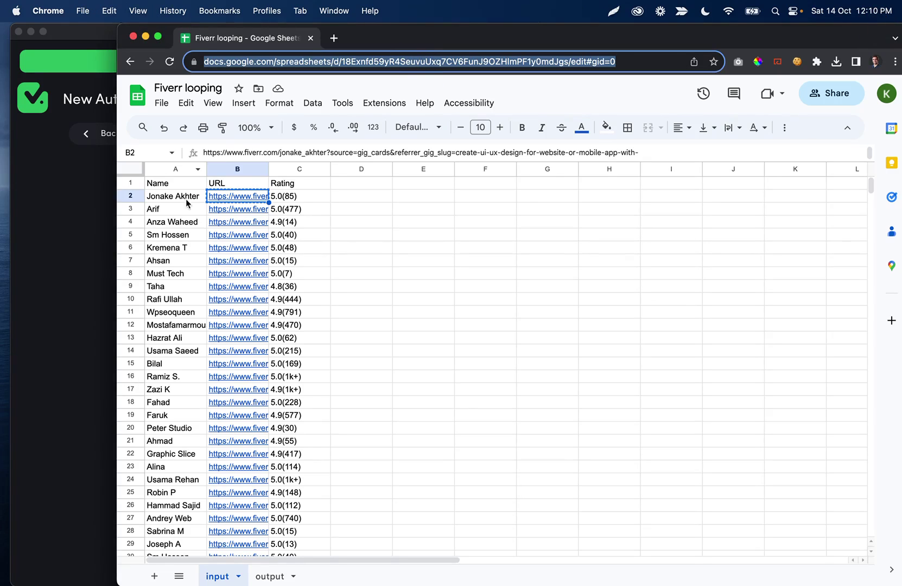
left_click(88, 188)
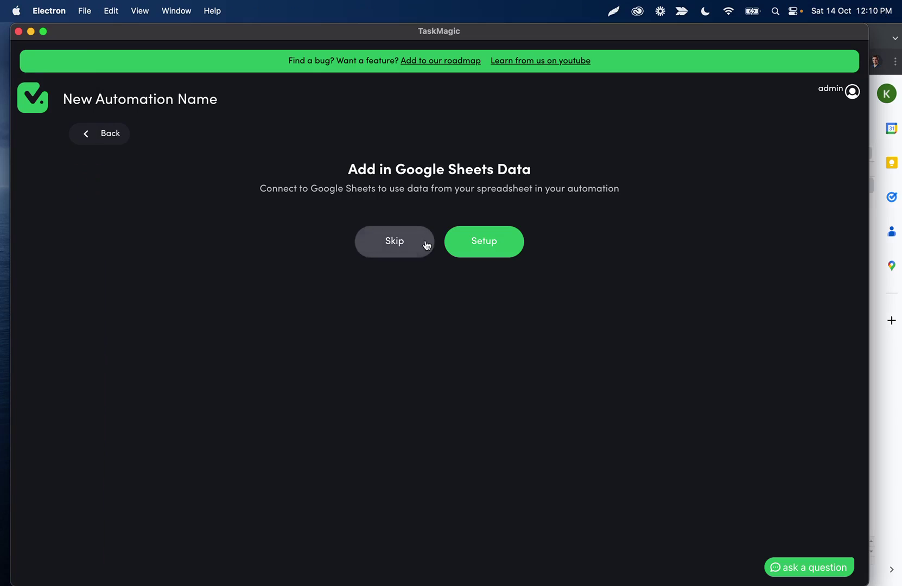
left_click(487, 239)
left_click(337, 344)
key("super+v")
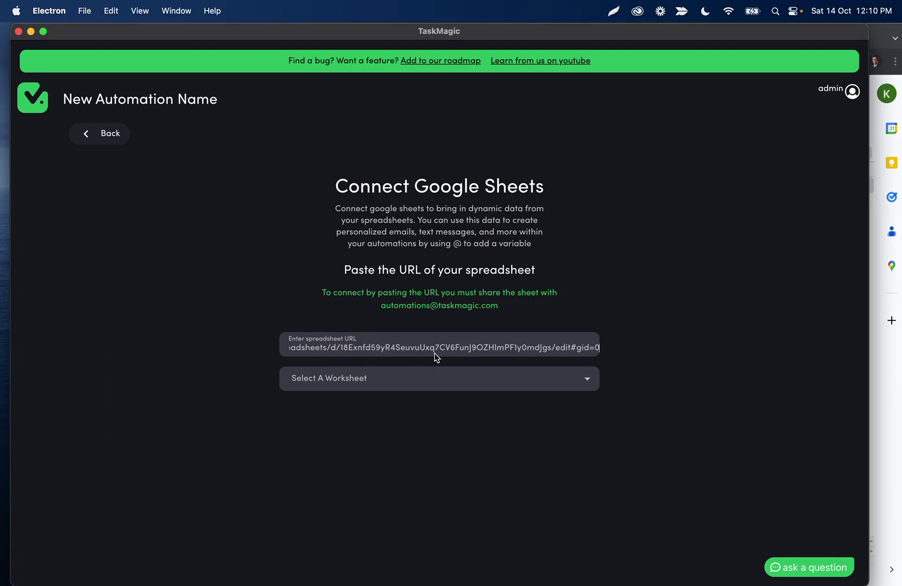
- Loop over the 'input' worksheet from row 2, 5 rows at a time, and save the trigger
left_click(388, 378)
left_click(324, 412)
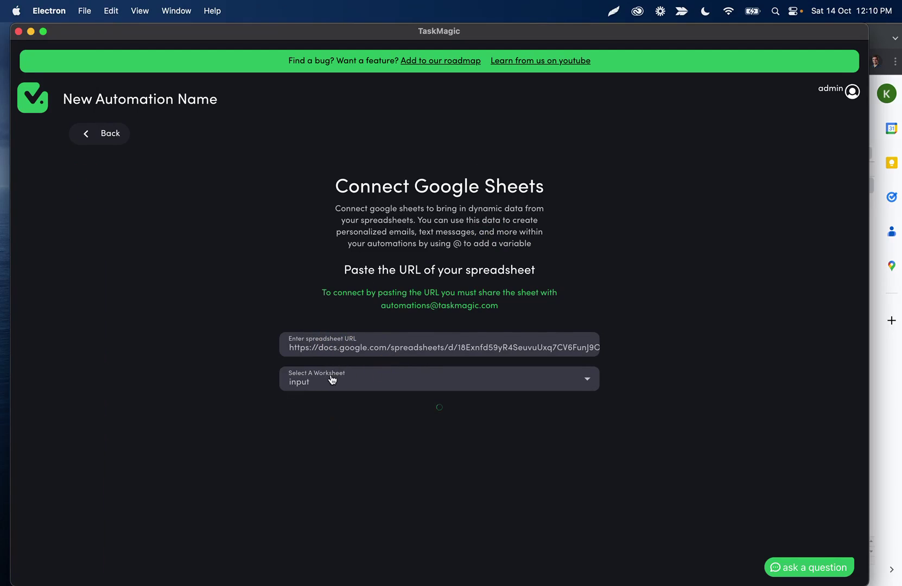
left_click(552, 507)
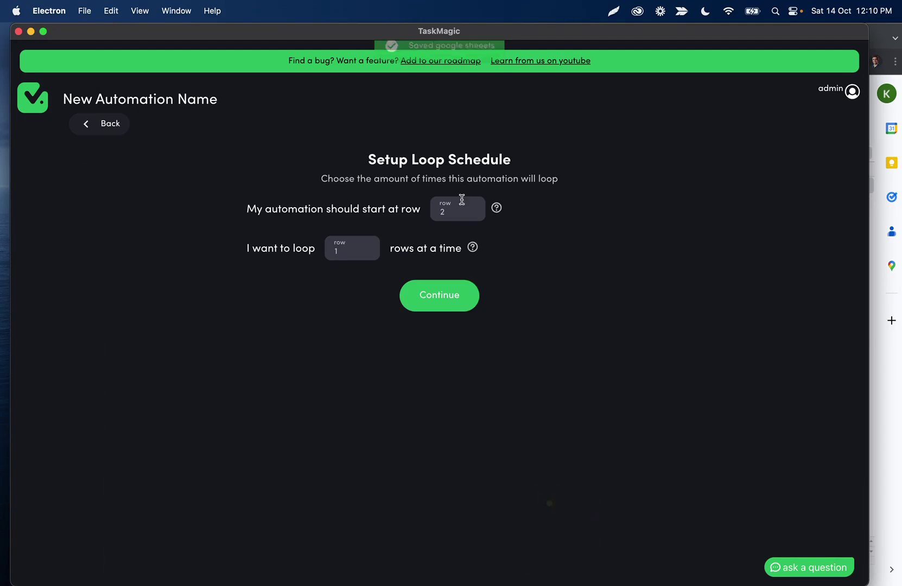
left_click(353, 246)
key("BackSpace")
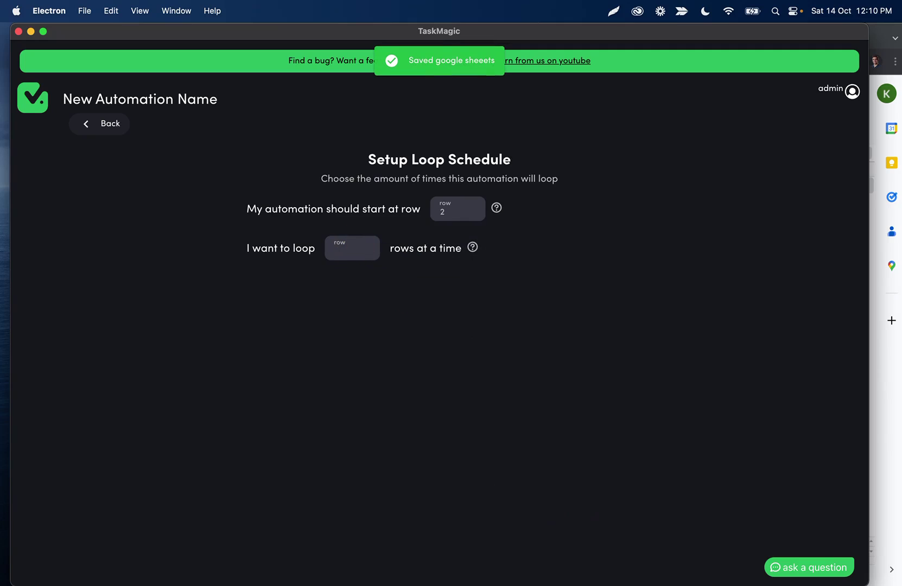
type("5")
left_click(442, 307)
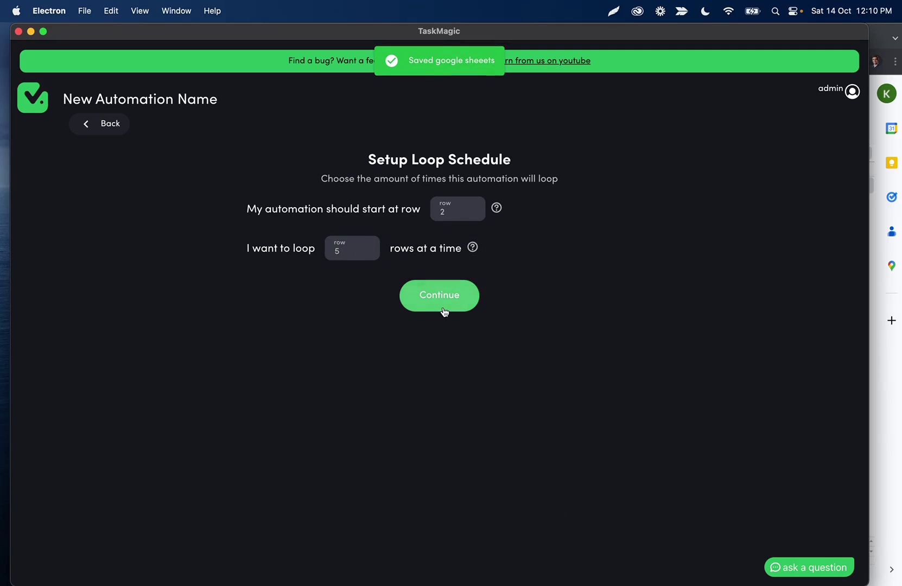
left_click(461, 286)
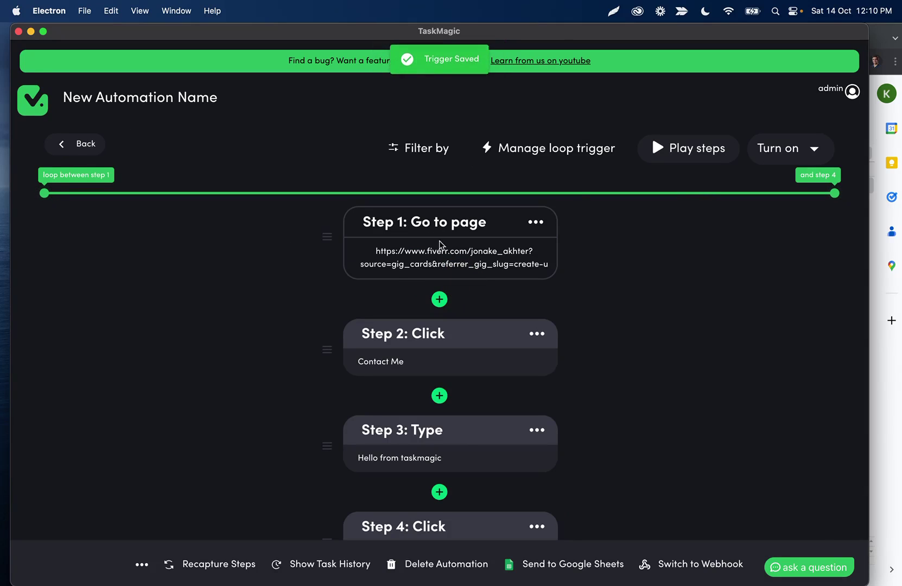
left_click(435, 262)
triple_click(372, 346)
key("BackSpace")
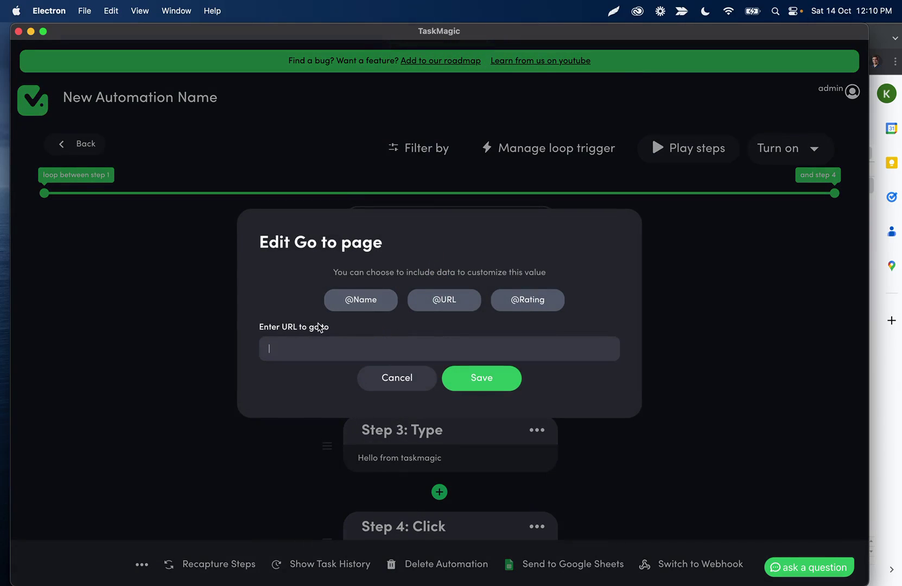
left_click(444, 300)
left_click(482, 382)
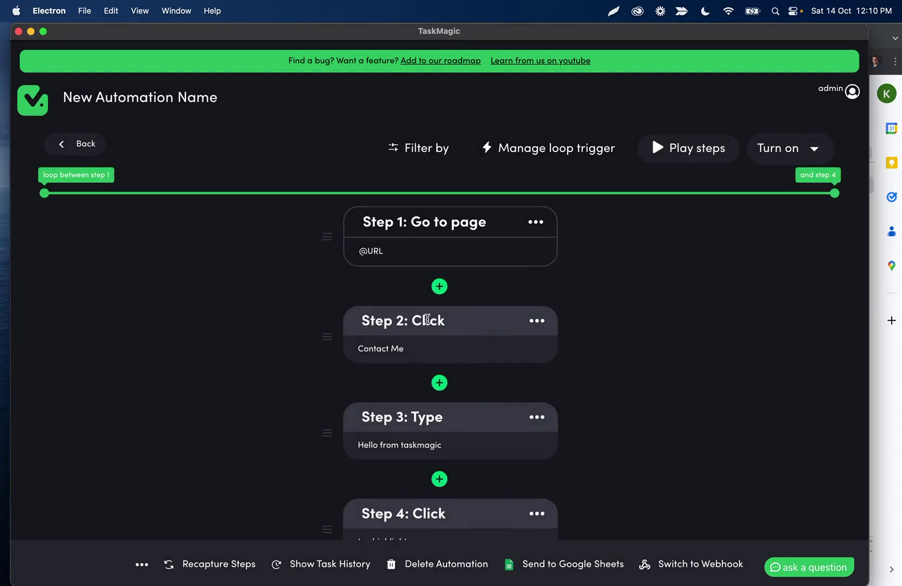
scroll(428, 320, "down", 3)
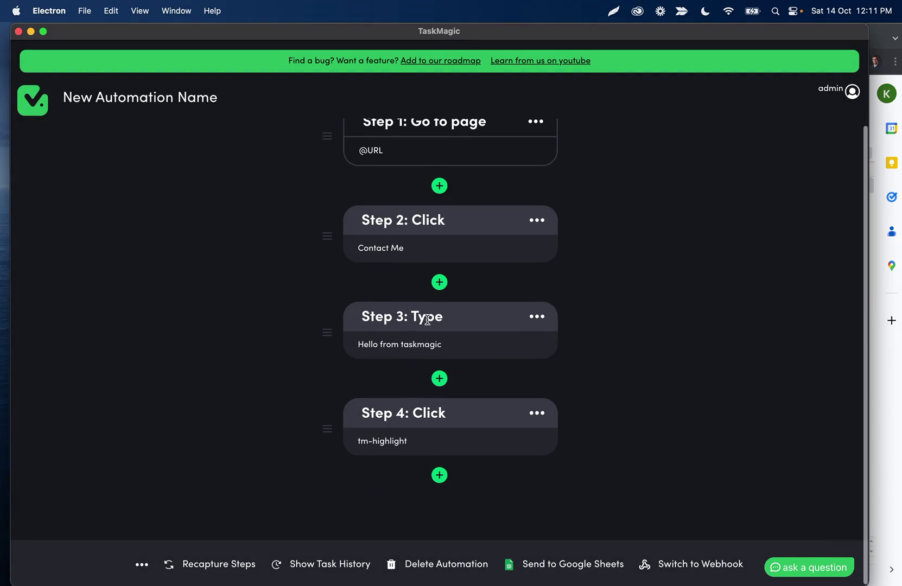
- Review the sheet data and the typing step's settings, closing them unchanged
left_click(879, 31)
left_click(68, 171)
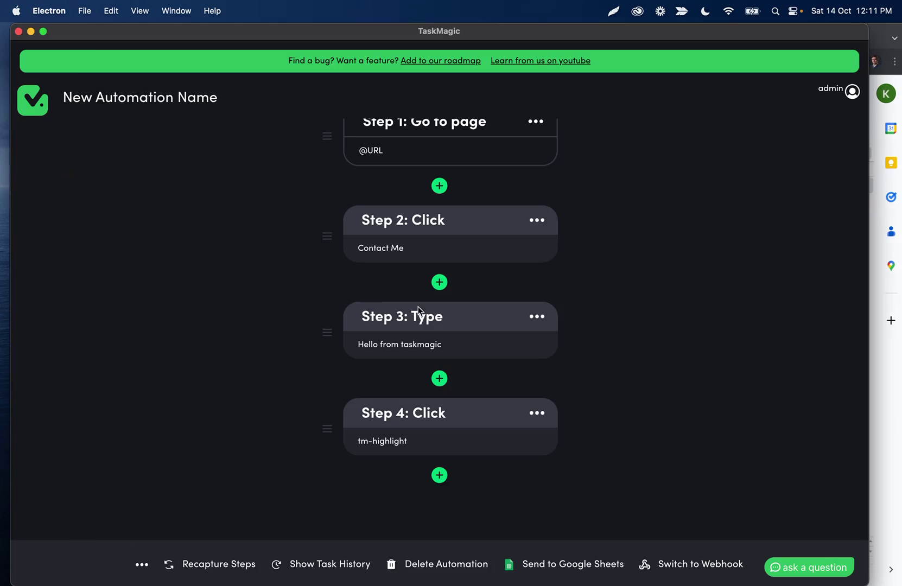
left_click(417, 349)
left_click(397, 427)
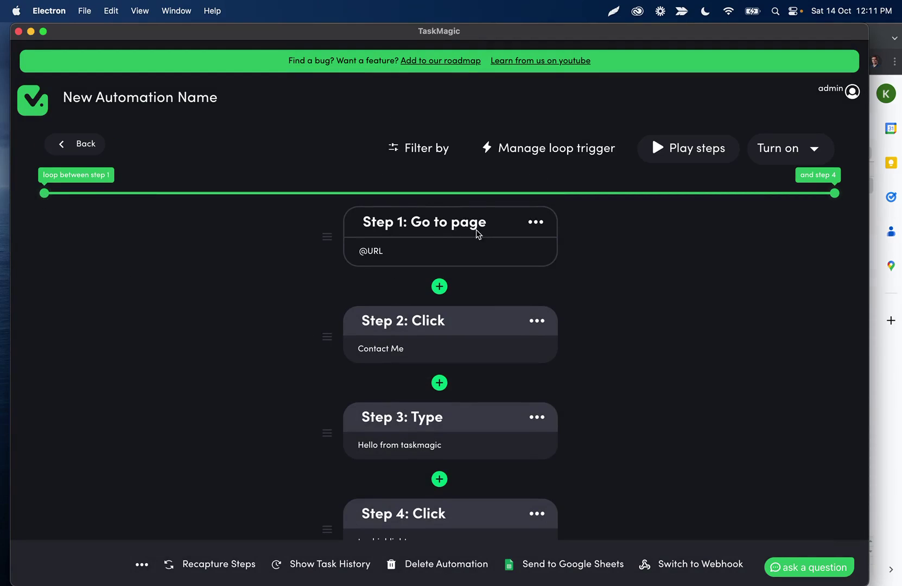
scroll(456, 244, "down", 3)
scroll(396, 407, "up", 3)
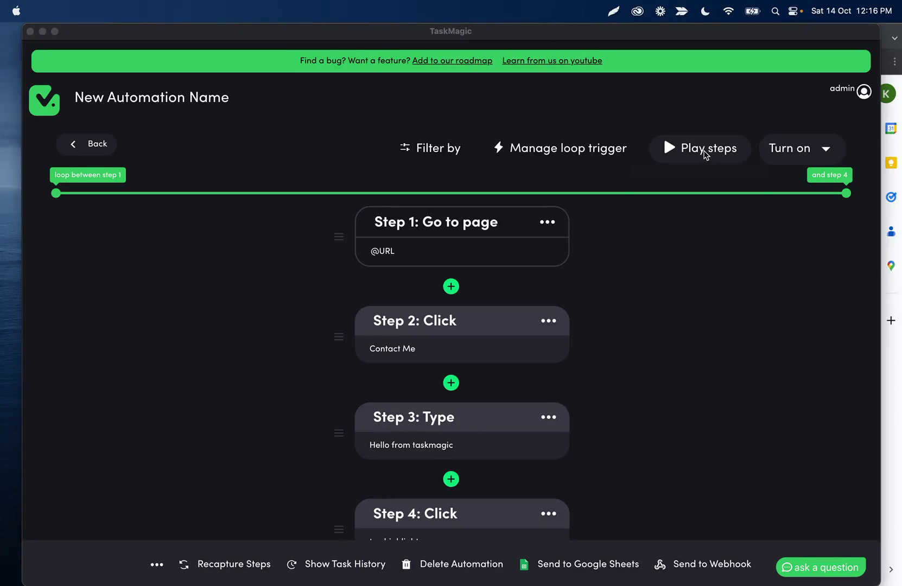
- Play the looped automation and inspect the incoming sheet rows in Traffic Control
left_click(705, 154)
left_click(700, 150)
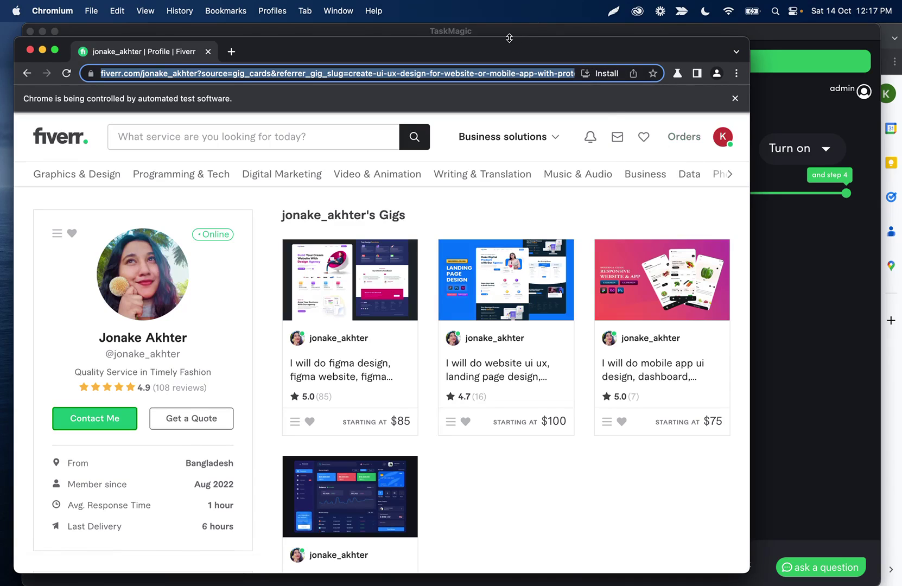
left_click_drag(506, 43, 589, 28)
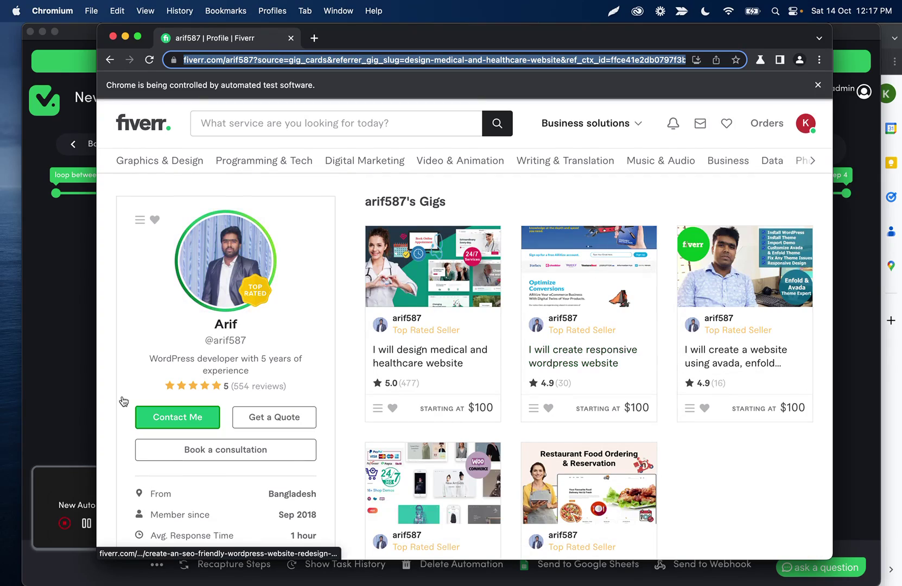
left_click(60, 422)
left_click(227, 508)
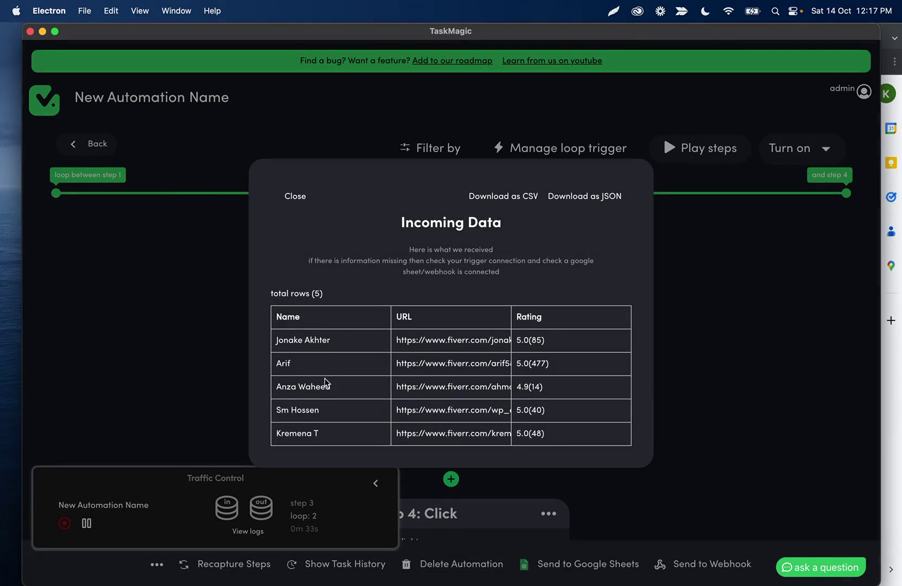
left_click(296, 196)
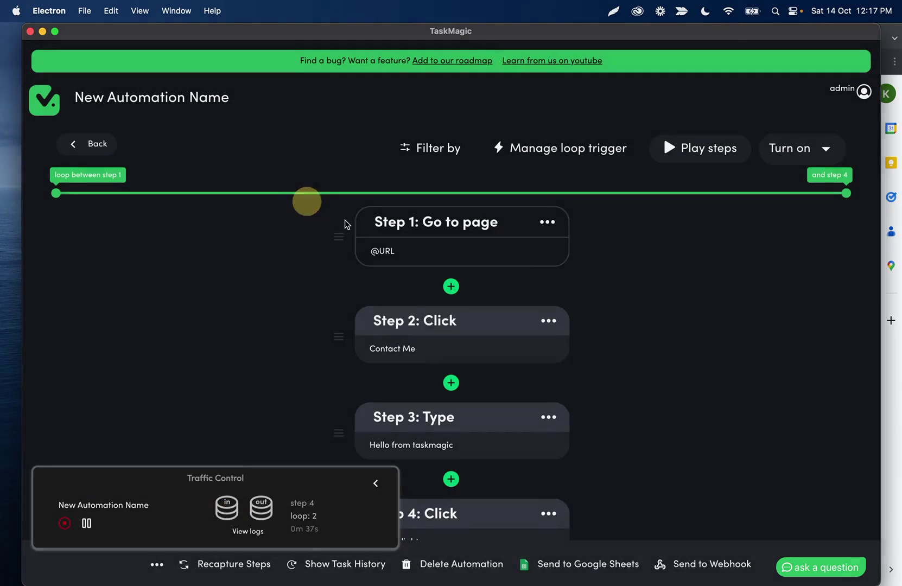
scroll(467, 411, "down", 3)
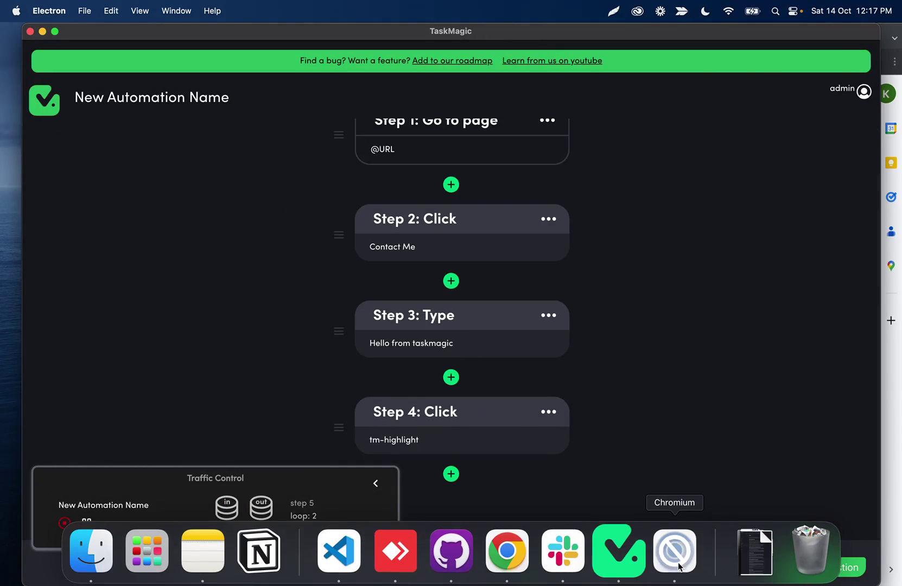
- In Chromium, dismiss the unsent-message warning and close the leftover message form
left_click(680, 549)
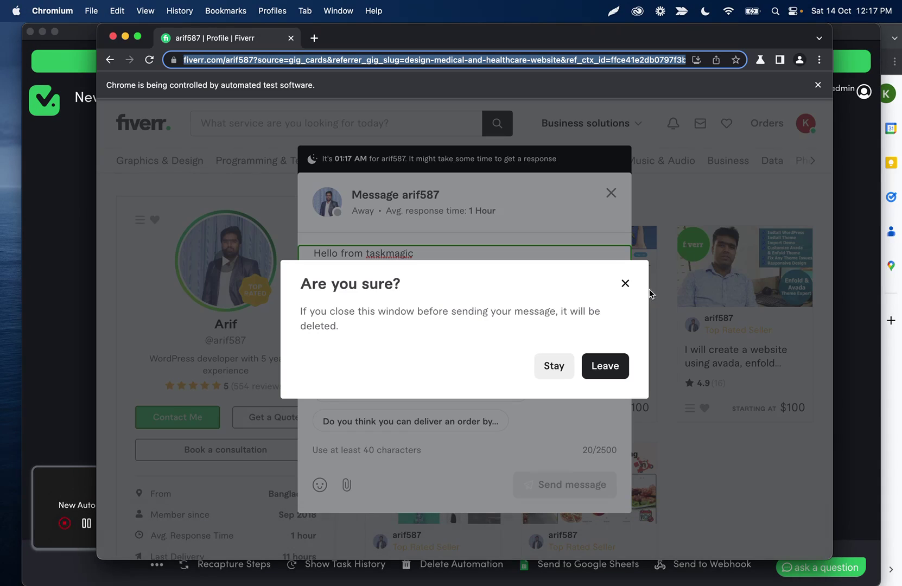
left_click(625, 283)
left_click(611, 192)
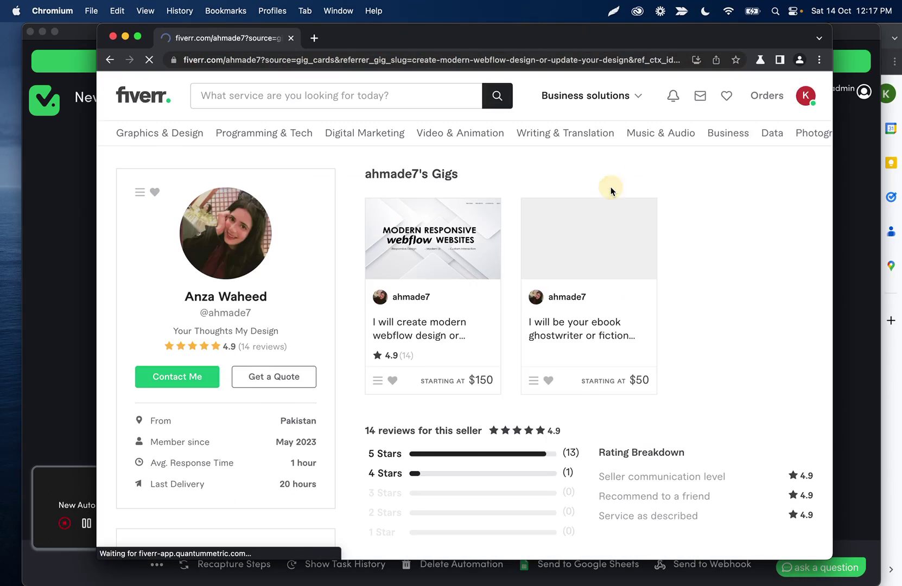
scroll(200, 357, "down", 3)
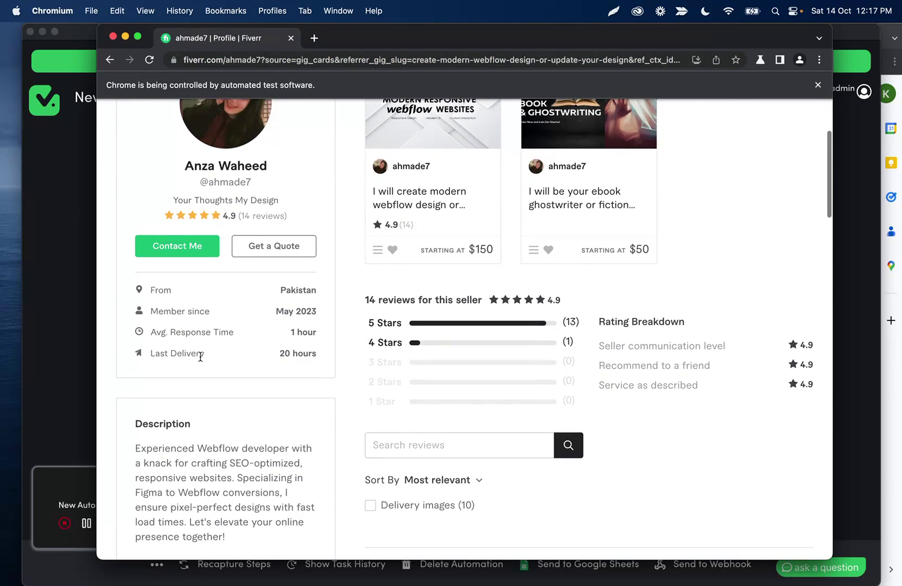
scroll(200, 356, "down", 1)
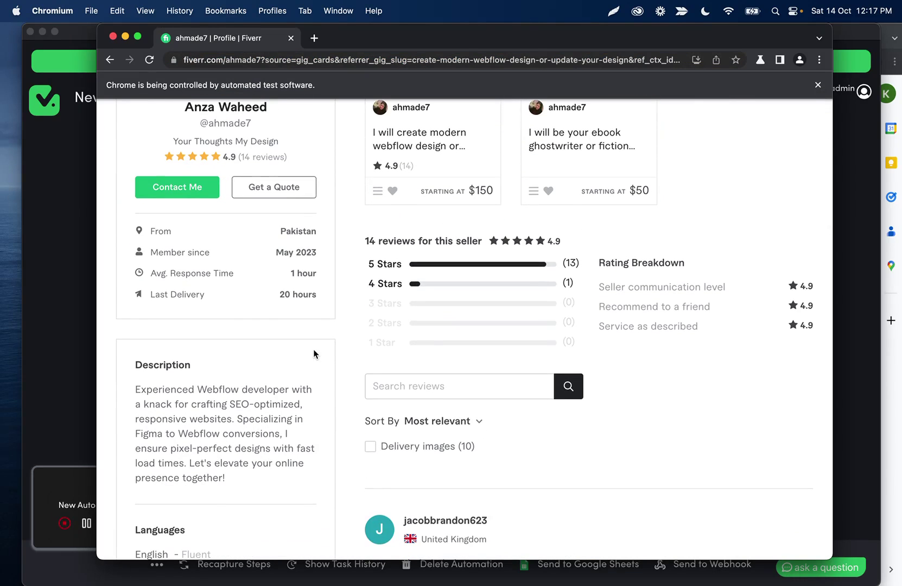
scroll(313, 349, "up", 5)
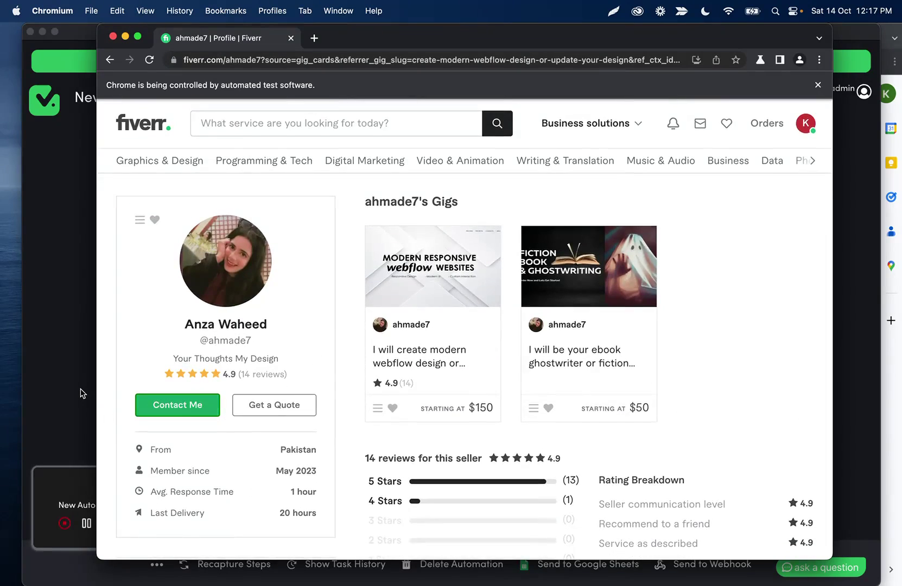
- Open the next seller's message form, enter 'Hello from taskmagic', then press Escape
left_click(178, 405)
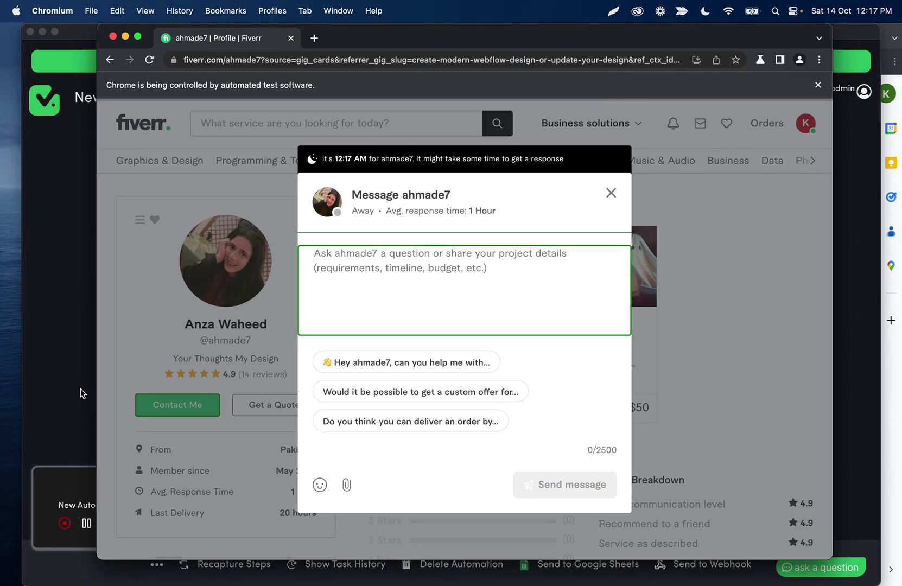
type("Hello from taskmagic")
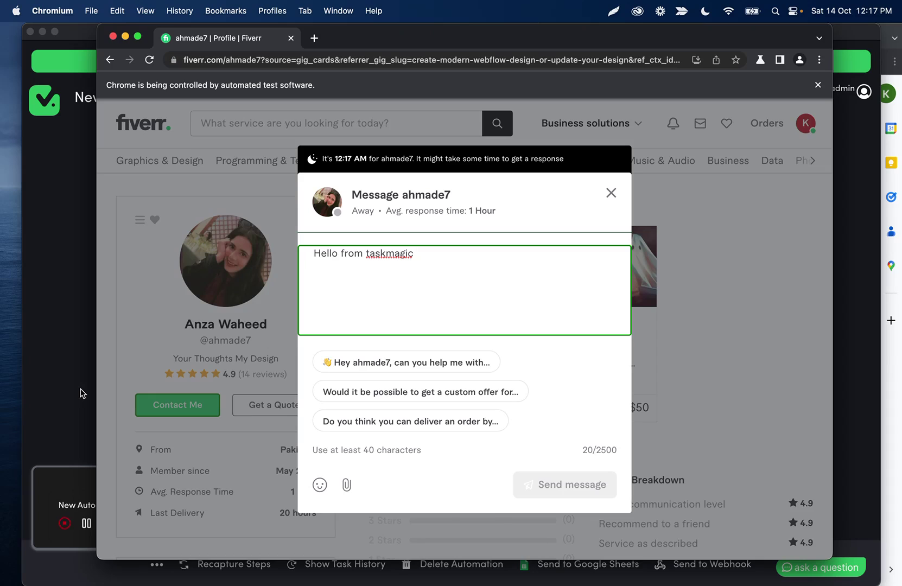
key("Escape")
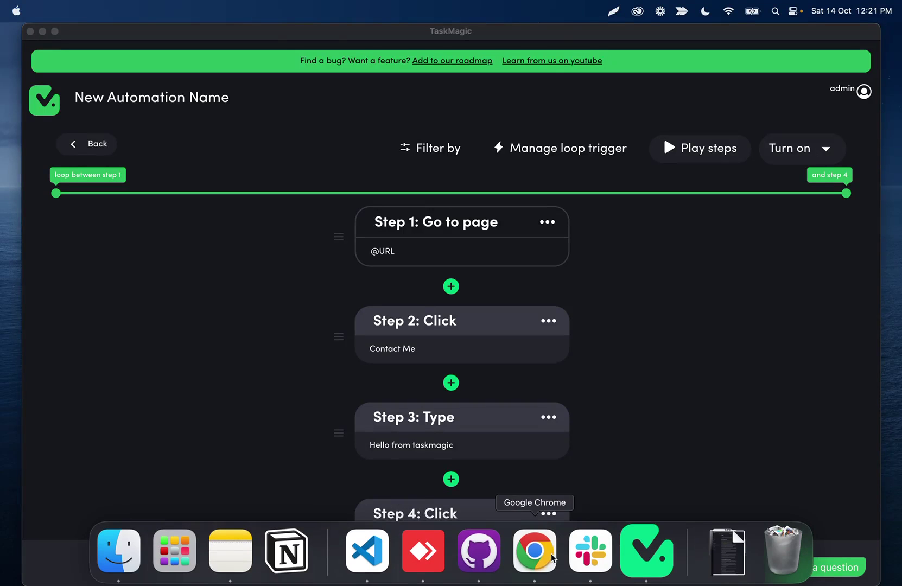
- Check the Rating value in sheet cell C2, then add a step between Steps 2 and 3
left_click(535, 549)
left_click(228, 197)
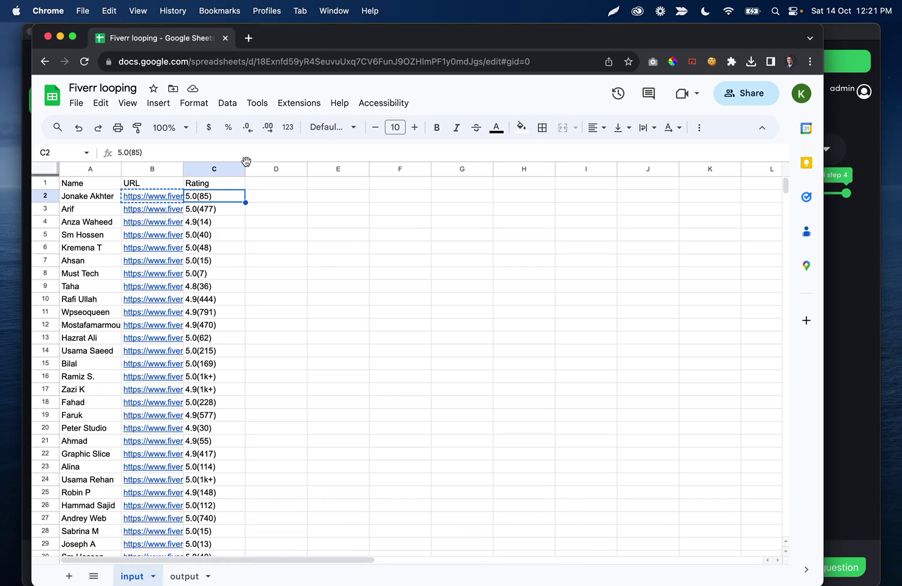
left_click_drag(293, 42, 286, 42)
left_click(854, 375)
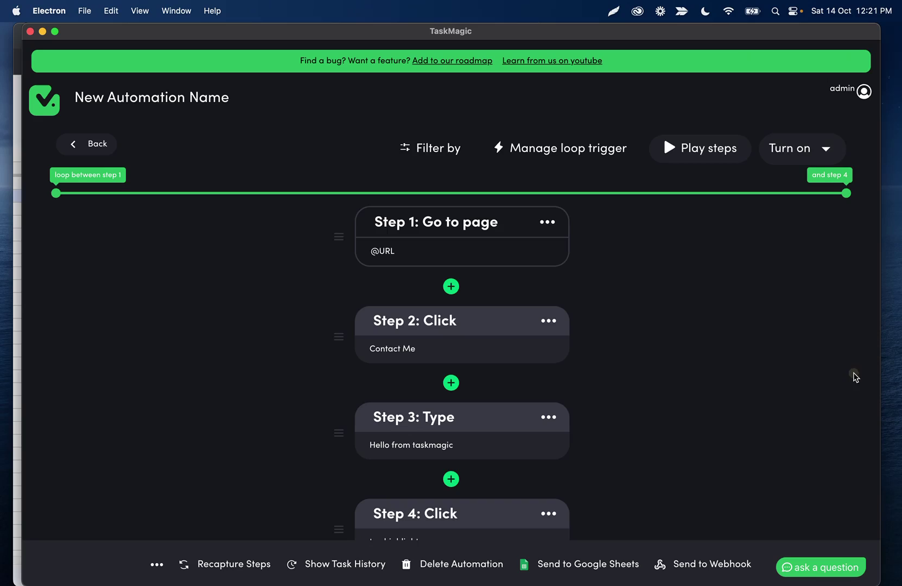
scroll(424, 352, "down", 2)
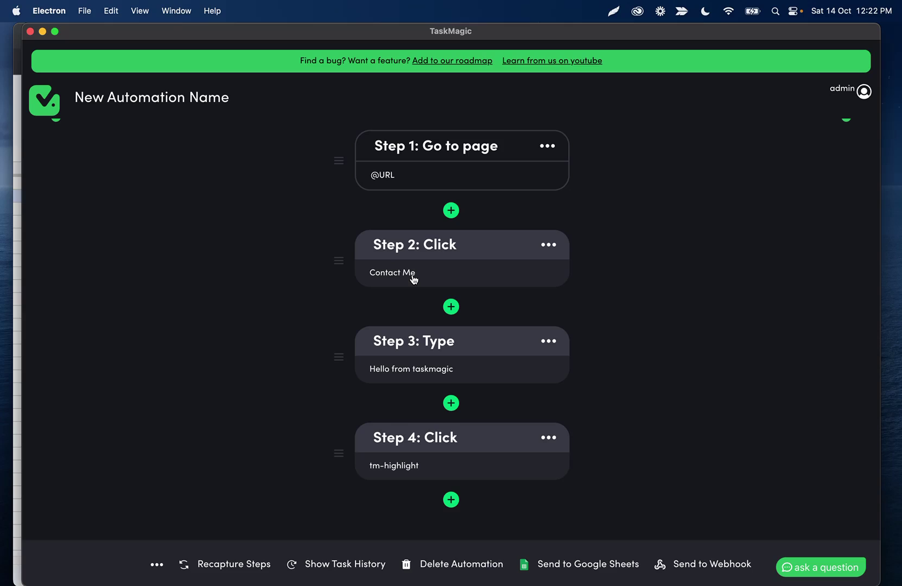
left_click(448, 307)
- Make the new step a Parse reading the Rating column, with sample value 5.0(85)
left_click(312, 342)
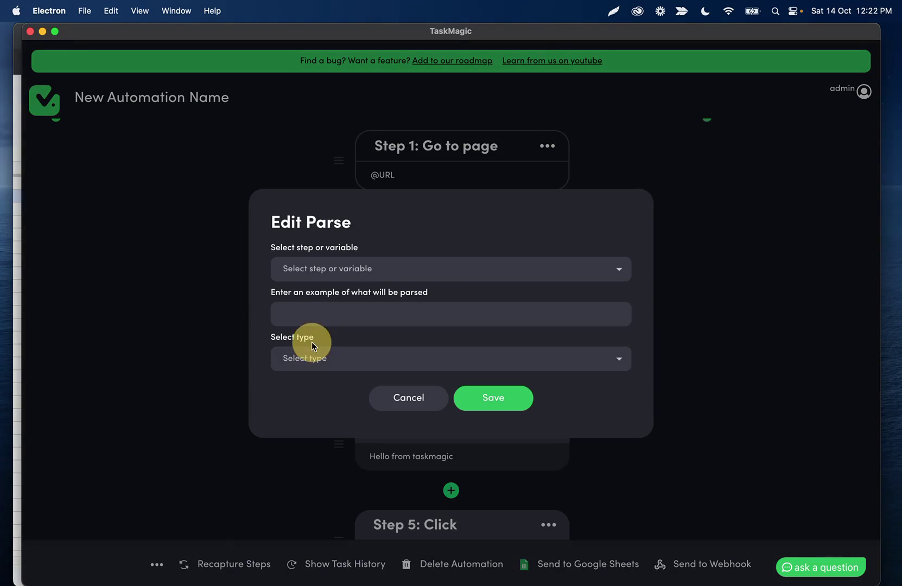
left_click(344, 276)
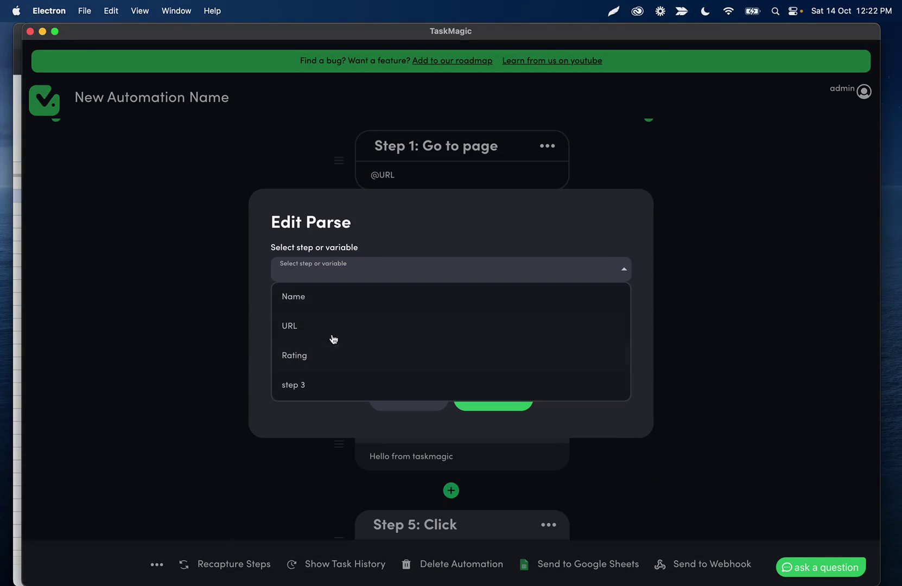
left_click(324, 354)
left_click(332, 309)
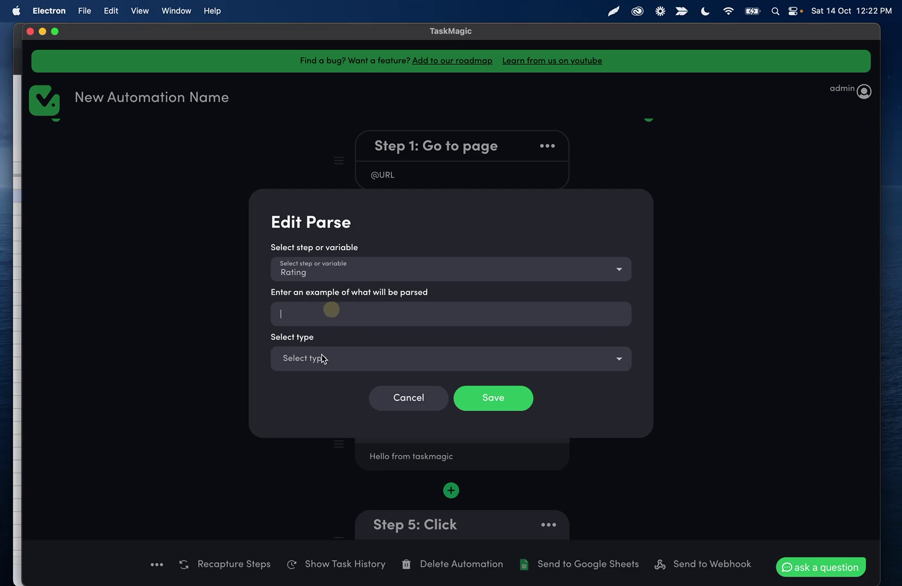
type("5.0(85)")
triple_click(281, 313)
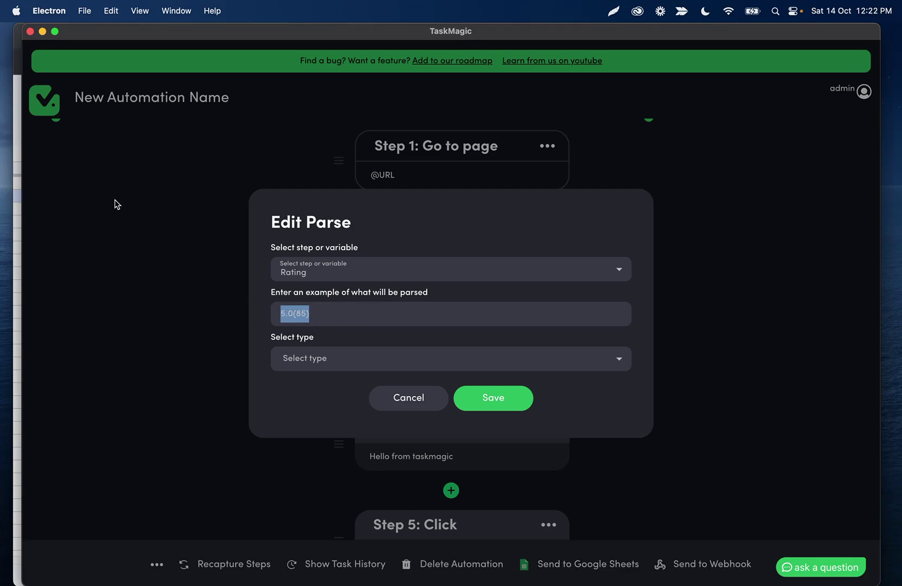
left_click(18, 114)
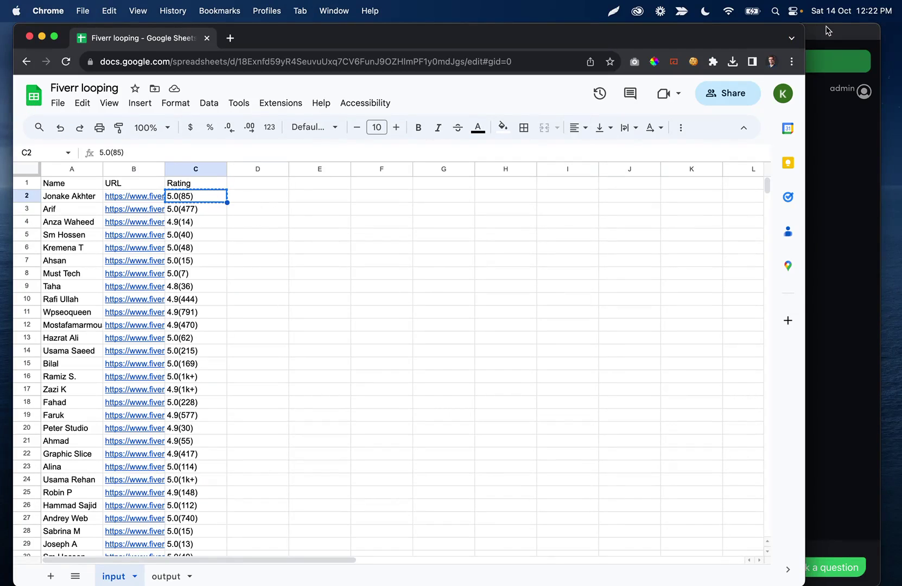
left_click(828, 31)
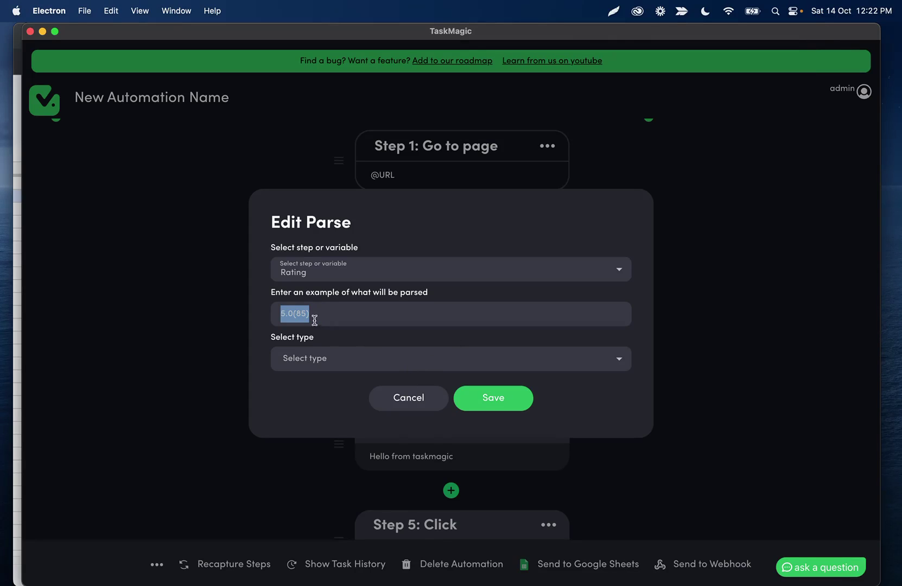
- Split the rating at '(' keeping part 2, '85)', and save the Parse step
left_click(328, 350)
left_click(315, 381)
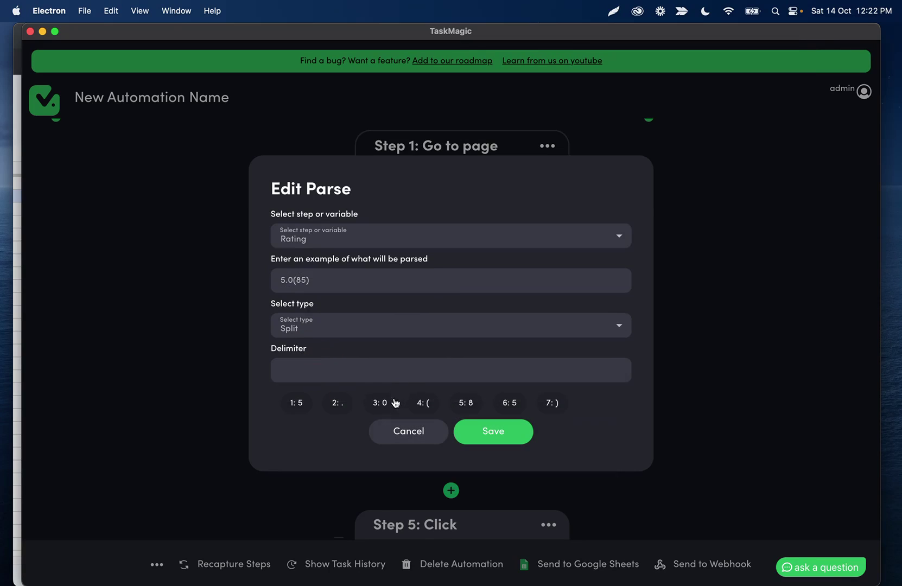
left_click(386, 374)
type("(")
left_click(348, 404)
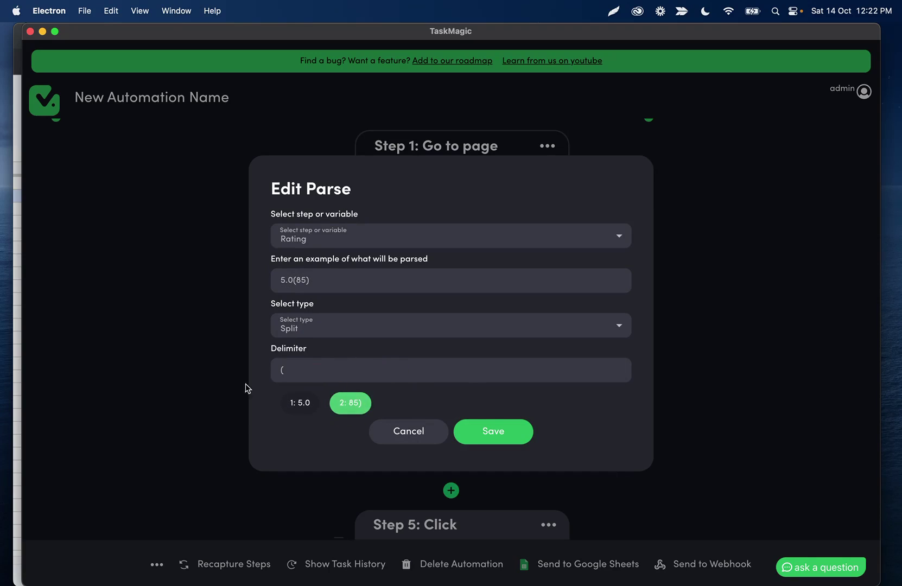
left_click(499, 427)
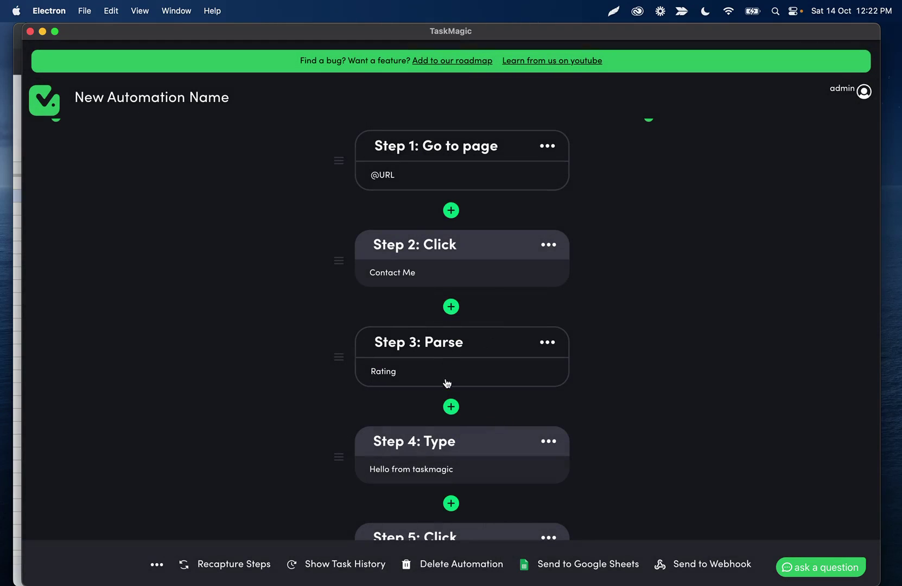
- Insert a new Parse step that reads step 3's output
left_click(451, 407)
left_click(303, 334)
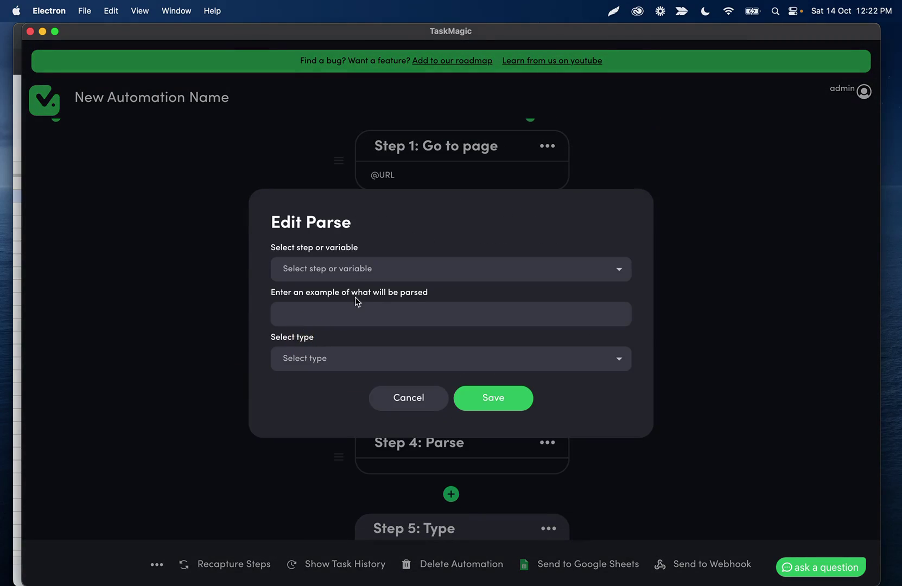
left_click(348, 280)
left_click(305, 414)
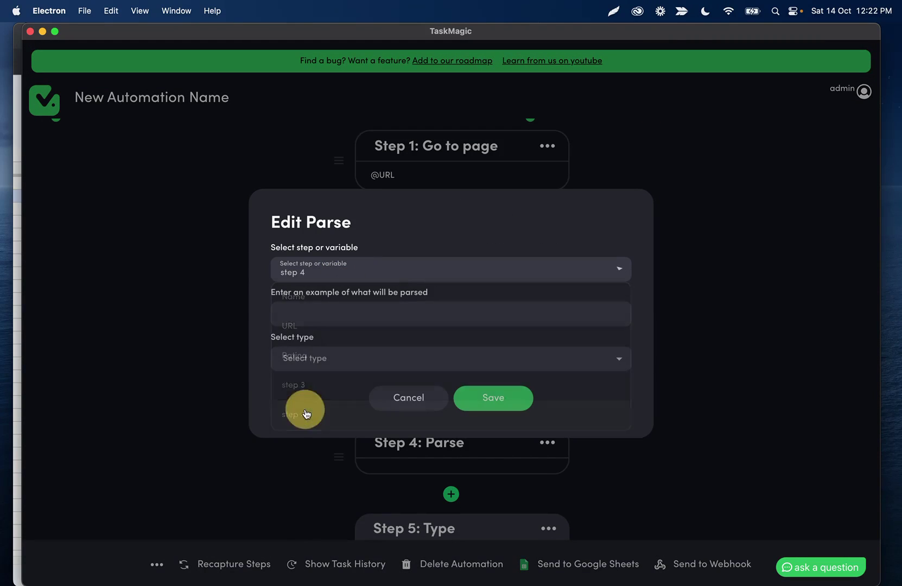
left_click(319, 279)
left_click(307, 383)
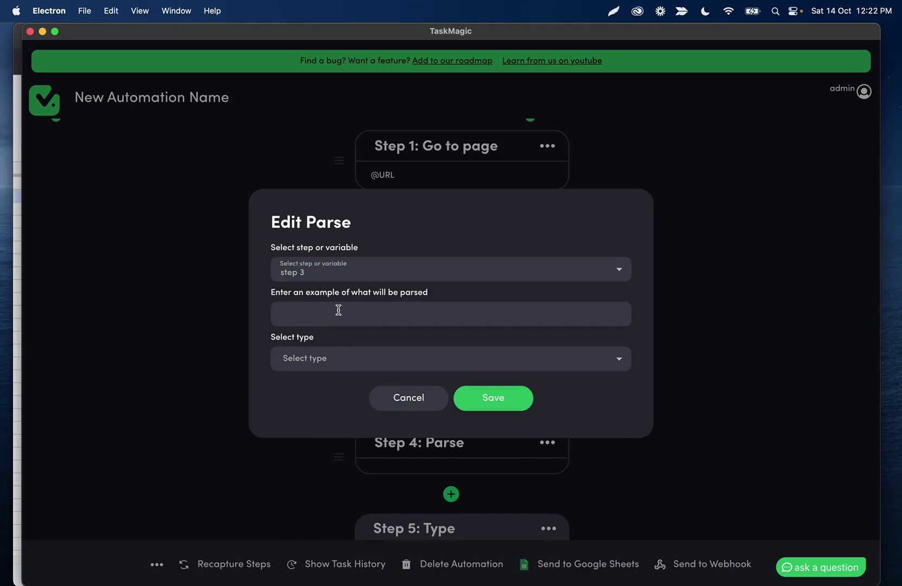
- Split step 3's text at ')' keeping part 1, 85, and save
left_click(315, 356)
left_click(312, 382)
left_click(323, 373)
type(")")
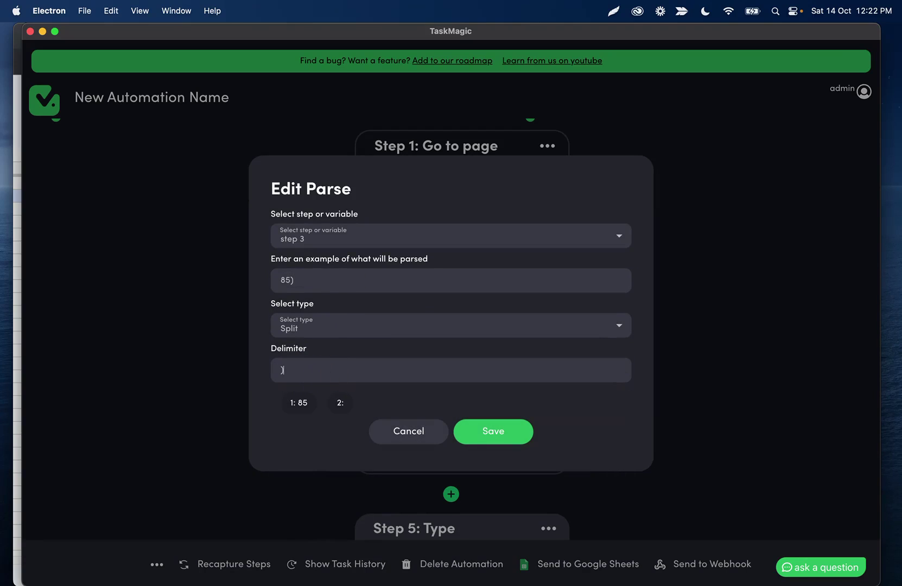
left_click(304, 404)
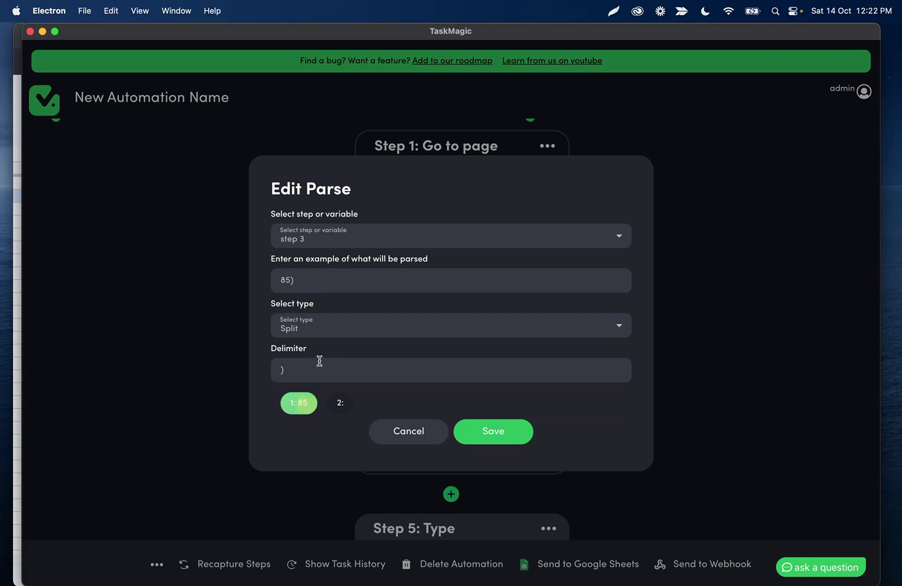
left_click(493, 431)
scroll(456, 342, "down", 4)
- Add a Filter step checking whether step 4 is greater than 20
left_click(452, 328)
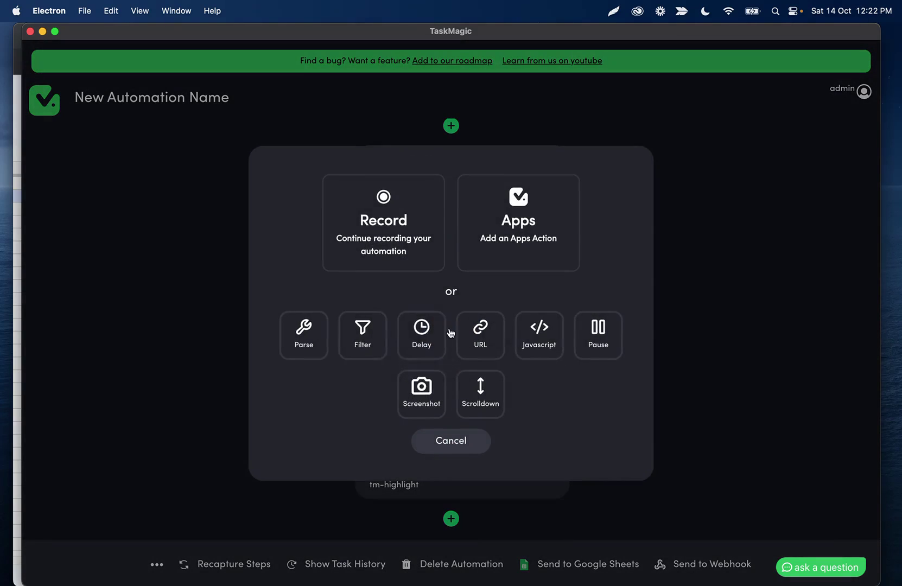
left_click(349, 330)
left_click(340, 234)
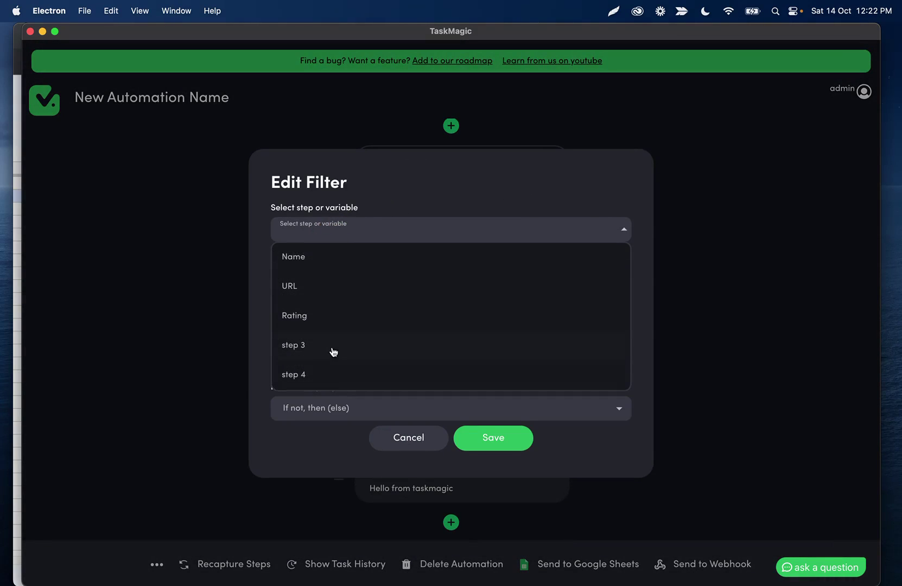
left_click(322, 375)
left_click(335, 275)
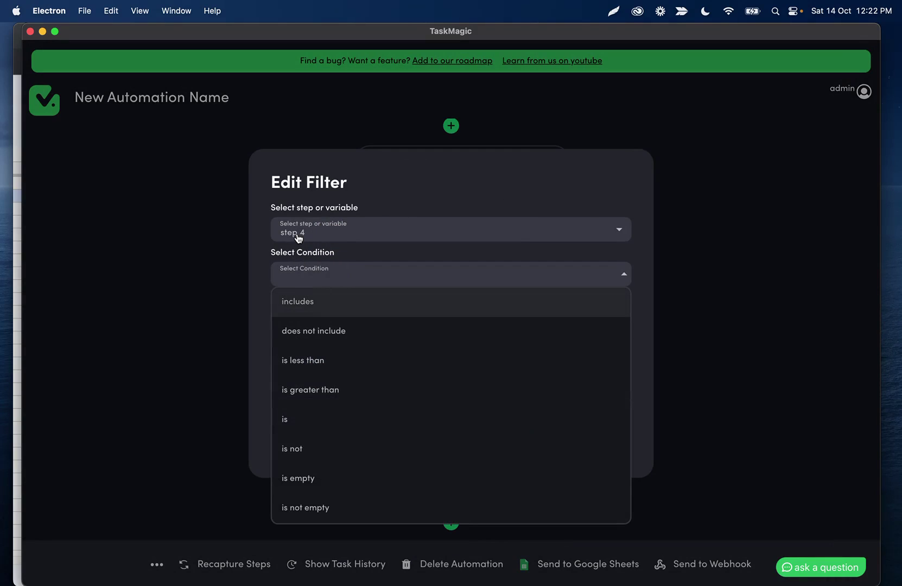
left_click(329, 390)
left_click(323, 318)
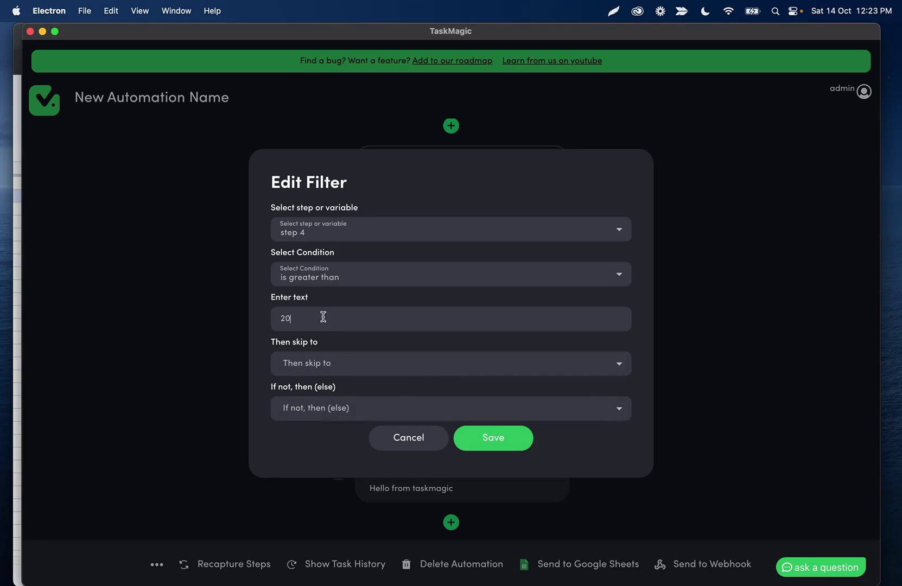
- Make the filter continue when it passes, otherwise skip to step 7, and save
left_click(323, 358)
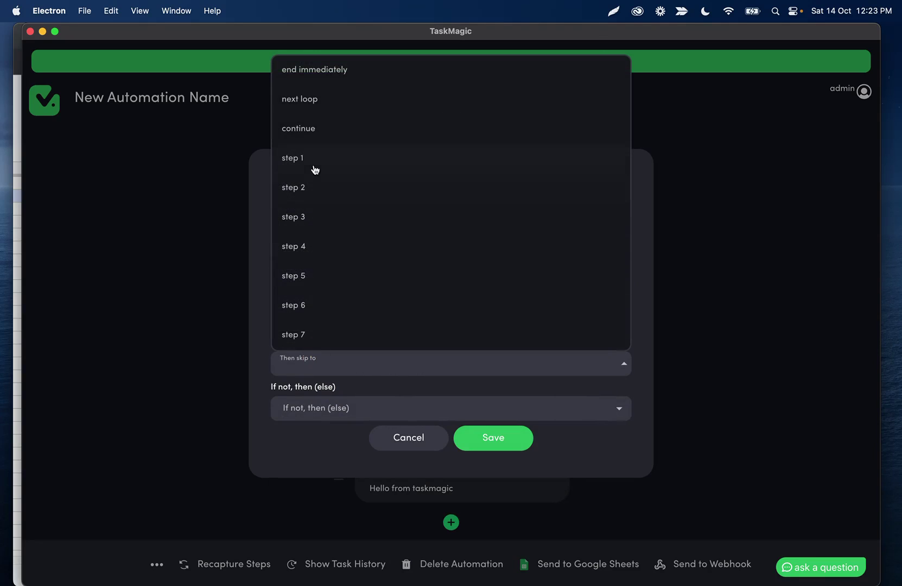
left_click(303, 128)
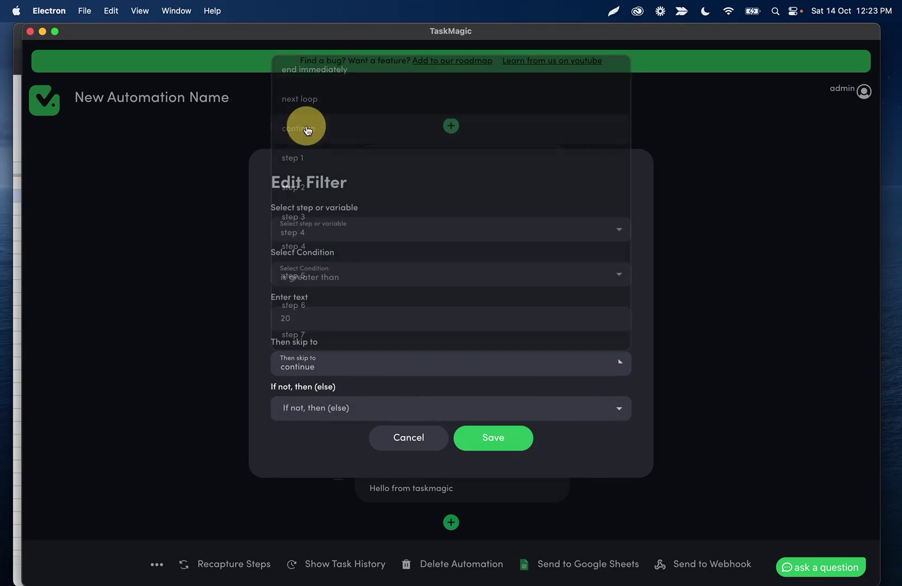
left_click(309, 405)
left_click(308, 378)
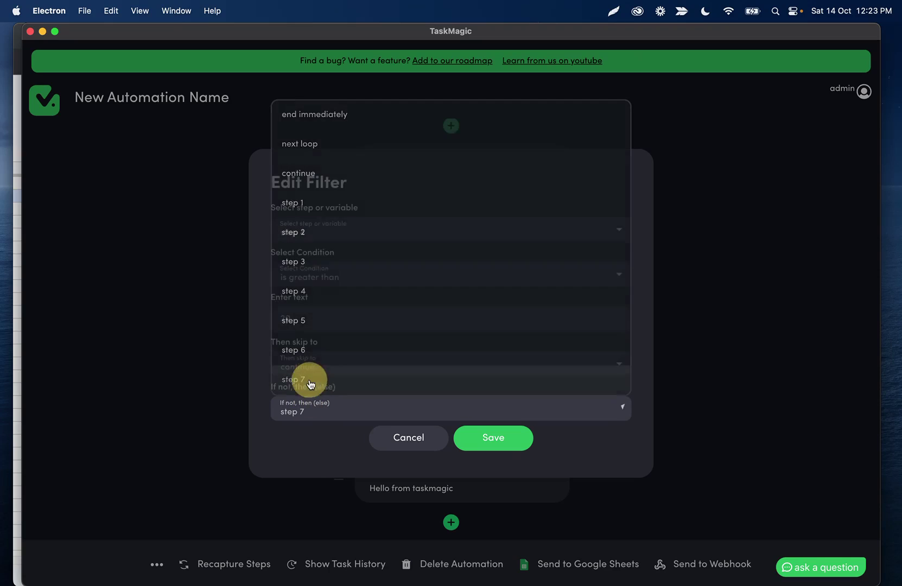
left_click(491, 438)
scroll(442, 388, "down", 3)
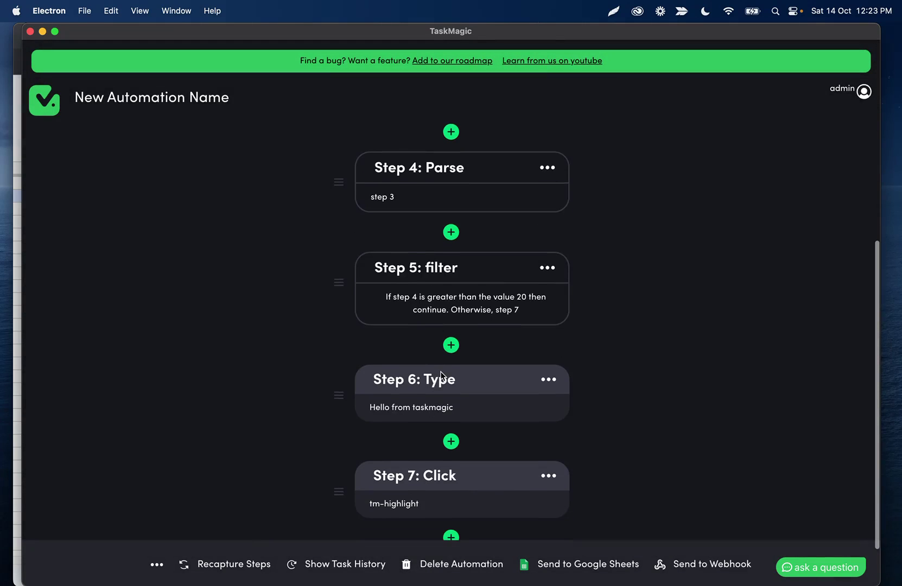
- Change step 6's typed message to add 'you have good ratings' and save
scroll(441, 374, "down", 2)
scroll(426, 246, "up", 3)
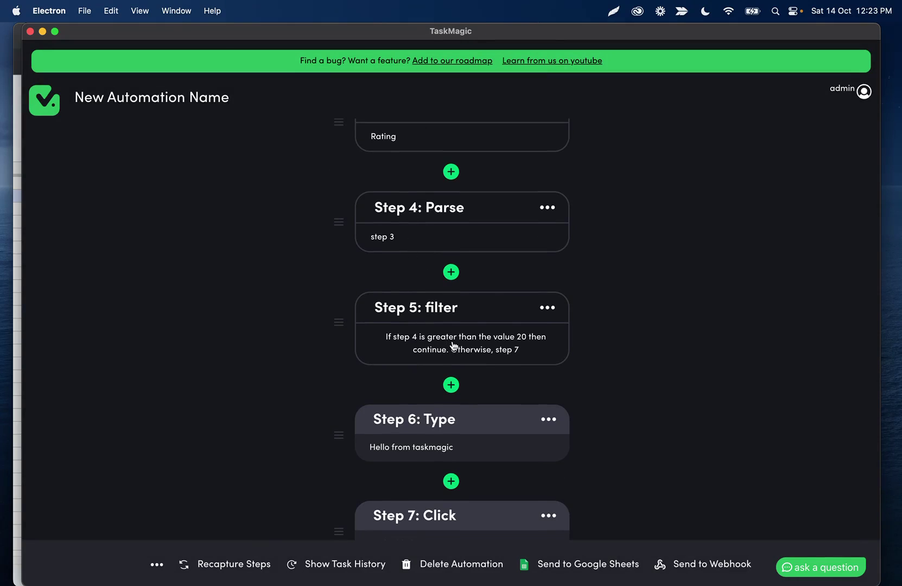
scroll(442, 352, "down", 3)
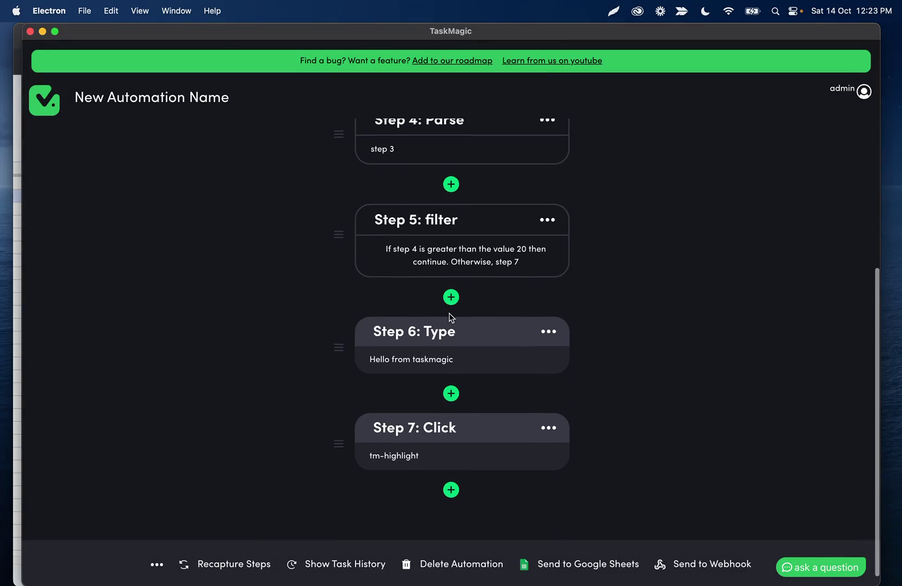
left_click(408, 373)
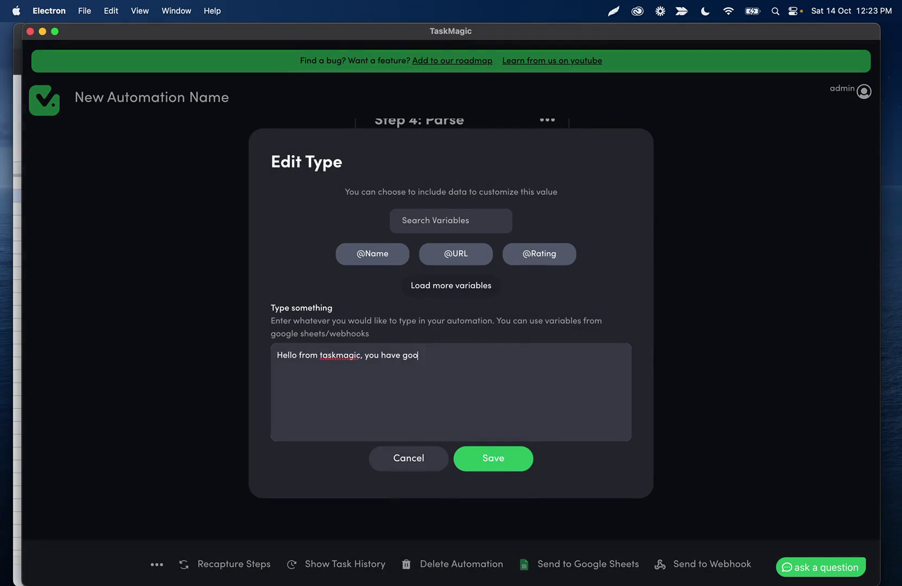
left_click(485, 458)
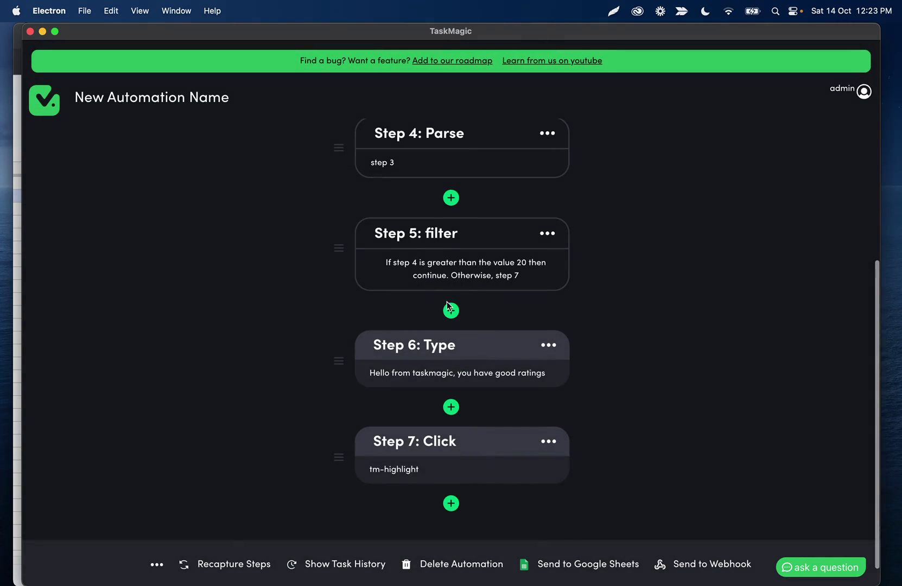
- Duplicate step 6 above the Click step and change 'good' to 'bad' in its message
scroll(436, 373, "down", 1)
left_click(452, 377)
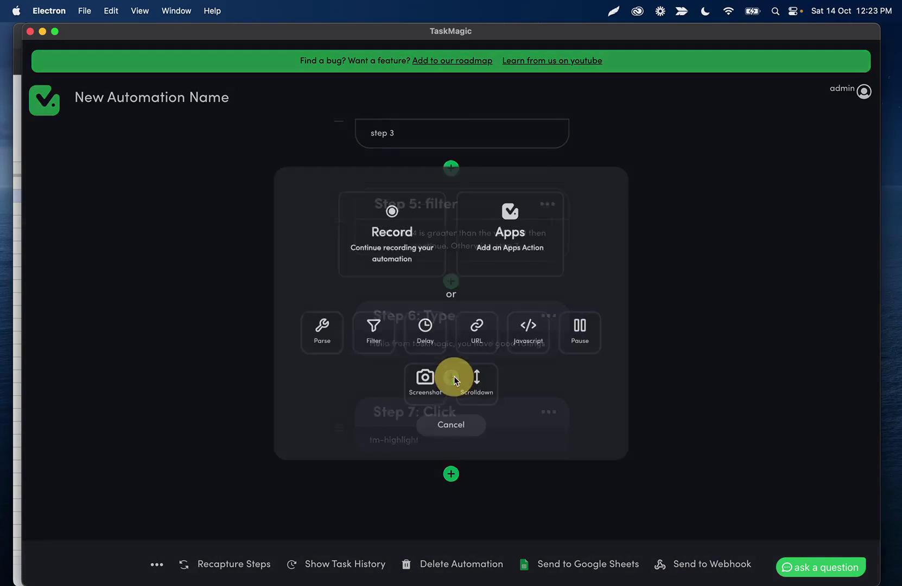
left_click(451, 441)
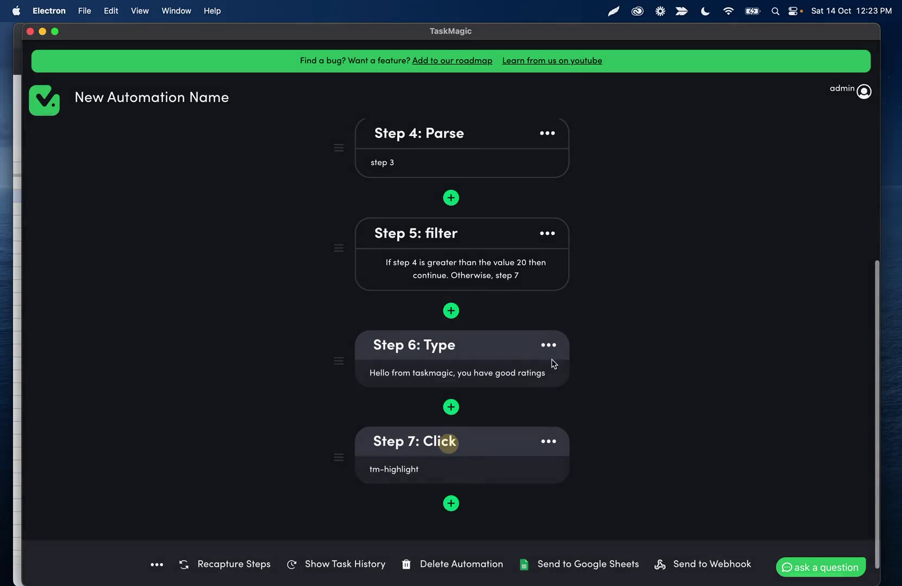
left_click(548, 345)
left_click(524, 462)
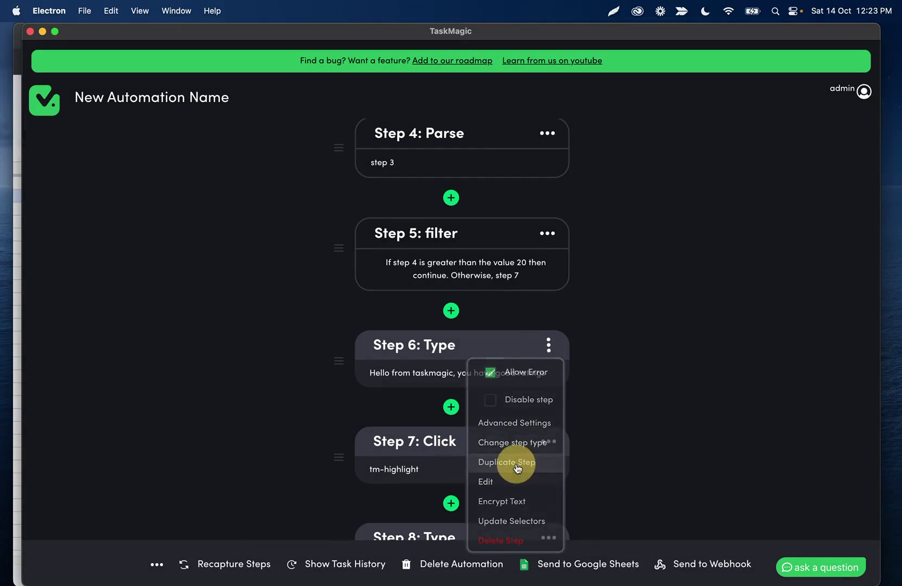
scroll(399, 376, "down", 4)
left_click_drag(338, 427, 337, 331)
left_click(398, 343)
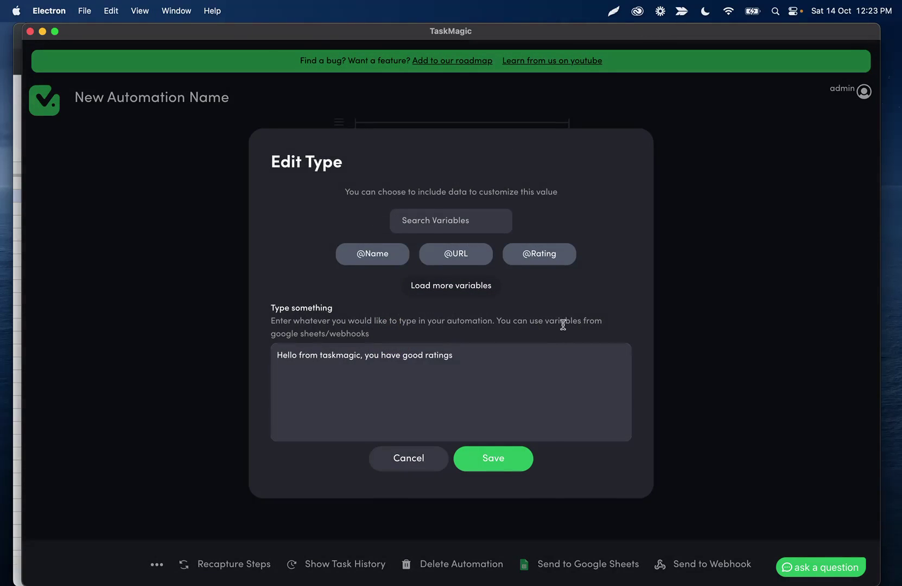
double_click(418, 354)
type("bad")
left_click(493, 459)
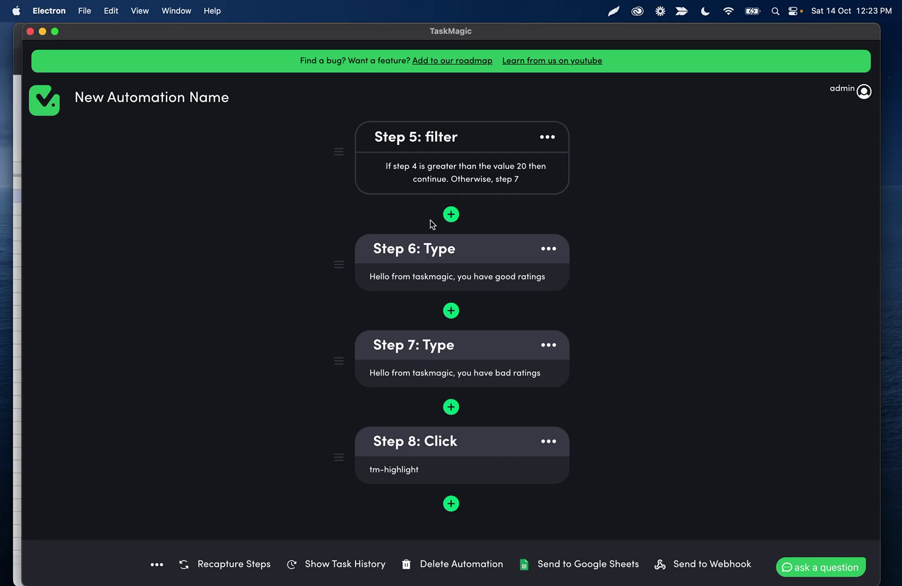
- Start a new Filter step after step 6 testing whether step 4 is greater than
left_click(451, 310)
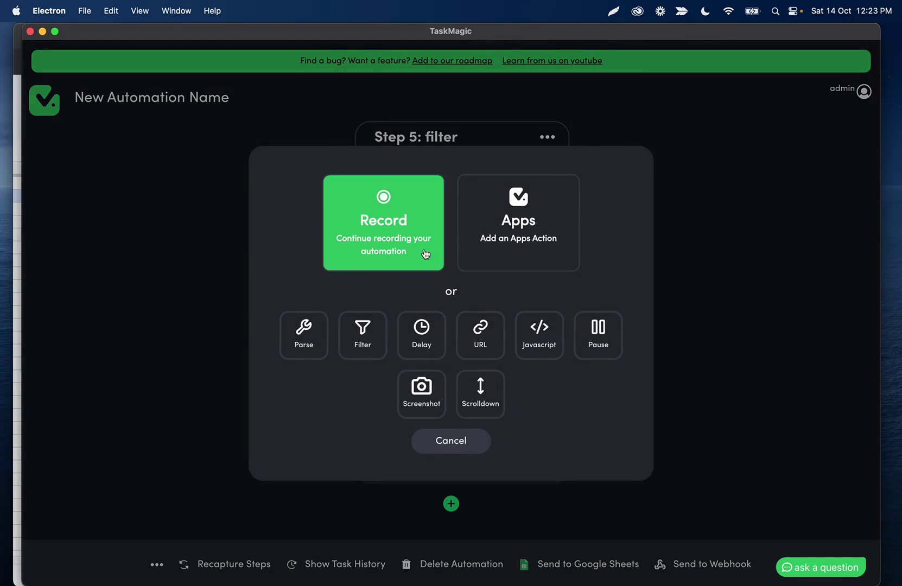
left_click(366, 329)
left_click(358, 231)
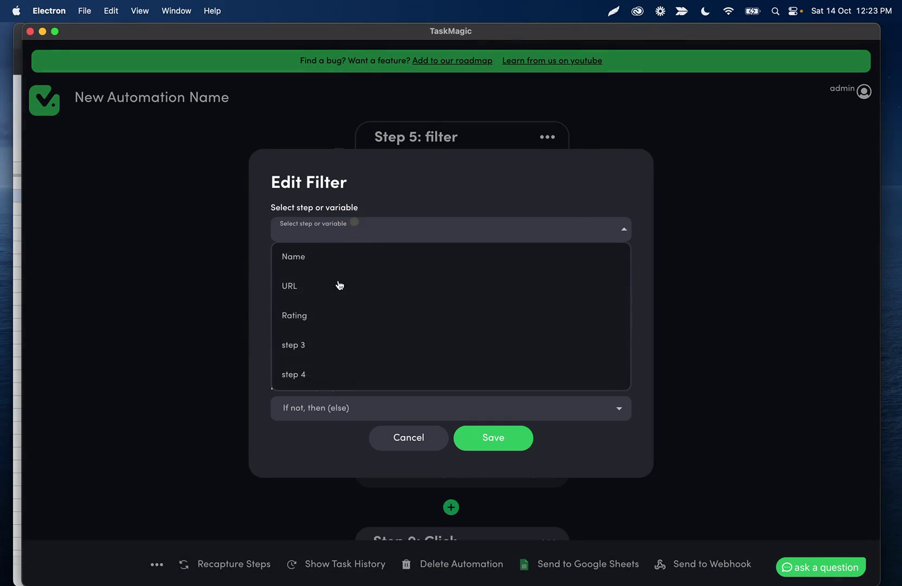
left_click(319, 380)
left_click(337, 278)
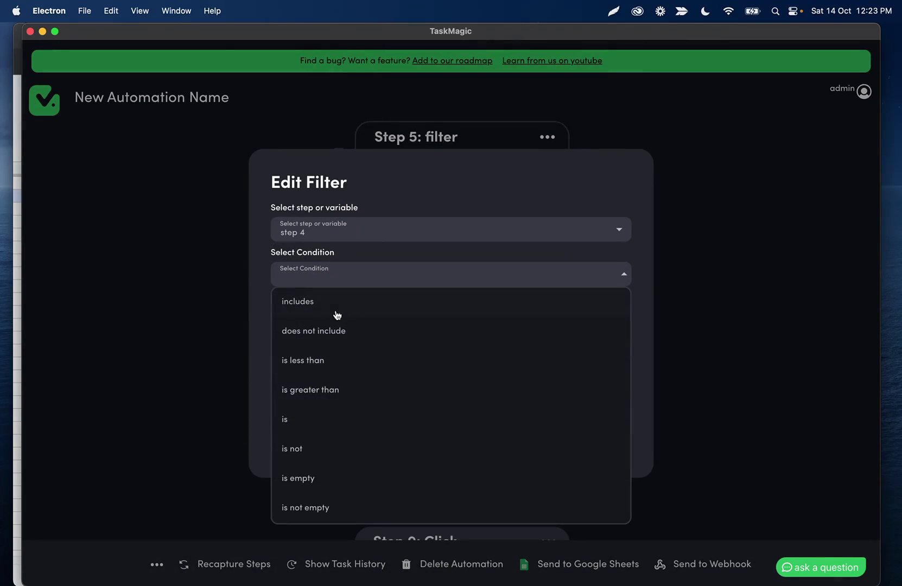
left_click(326, 388)
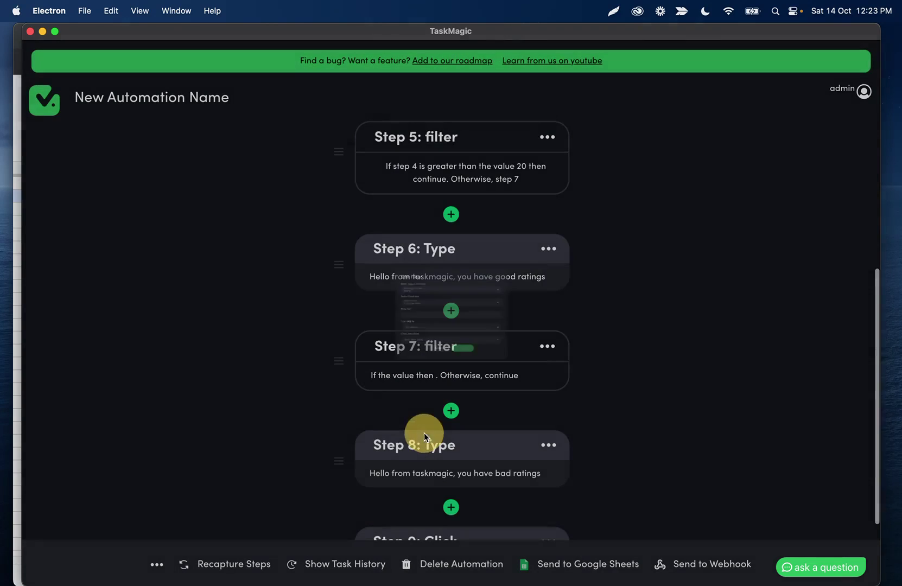
- Duplicate the step 5 filter and delete the empty step 8 filter
left_click(545, 138)
left_click(535, 212)
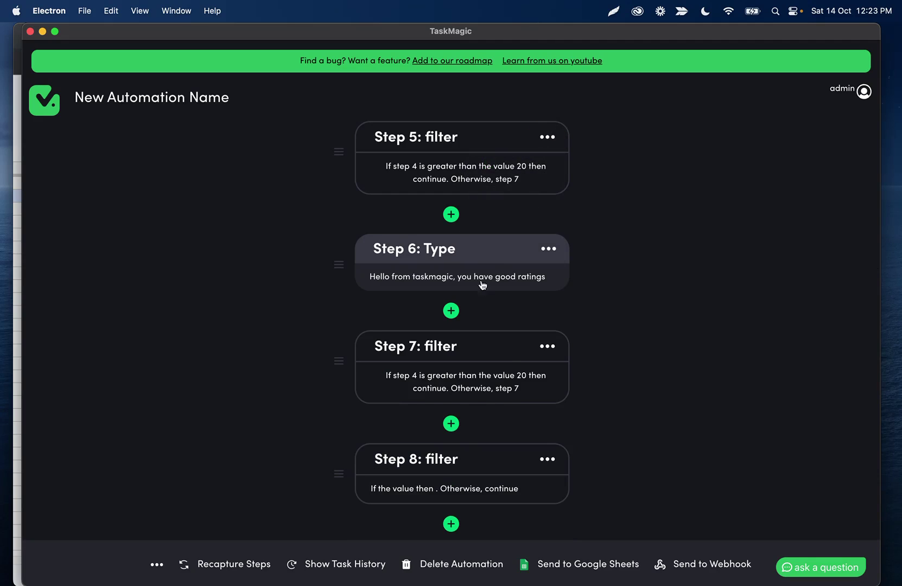
scroll(473, 379, "down", 3)
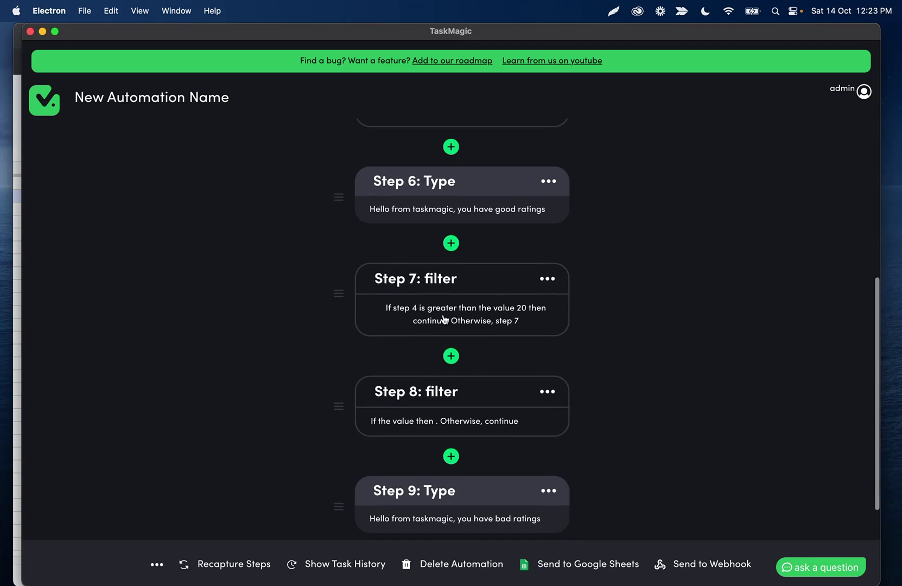
scroll(457, 324, "up", 1)
left_click(547, 421)
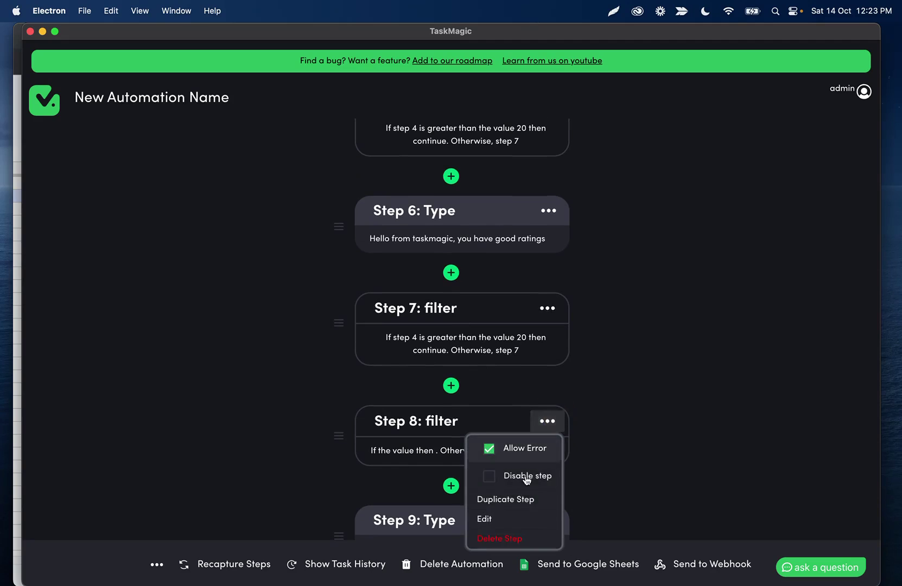
left_click(510, 539)
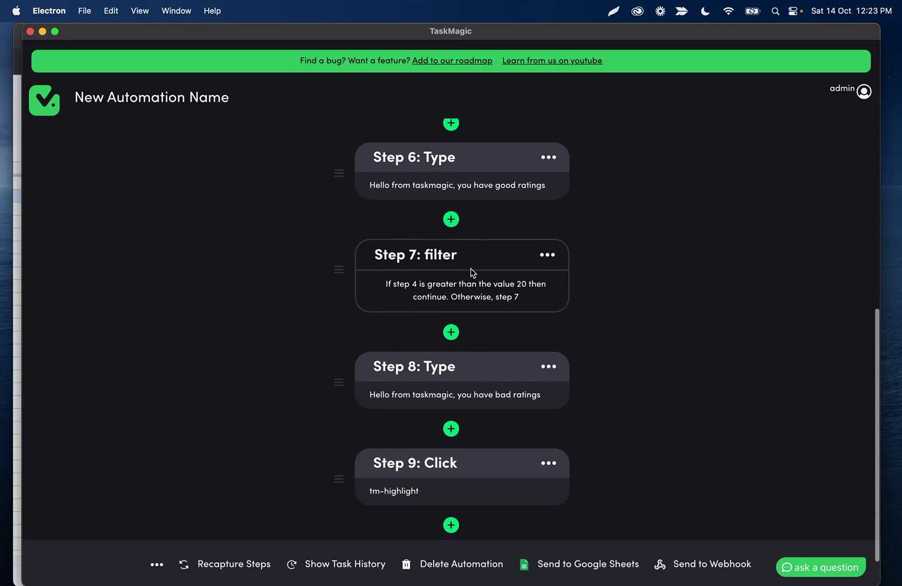
- Set step 5's filter to jump to step 8 when the check fails, and save
scroll(470, 270, "up", 2)
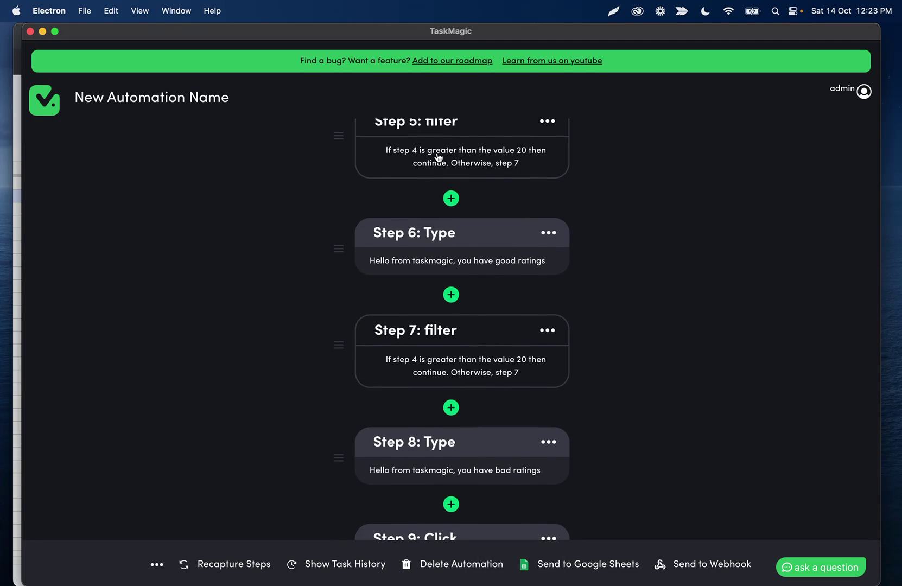
scroll(439, 156, "up", 1)
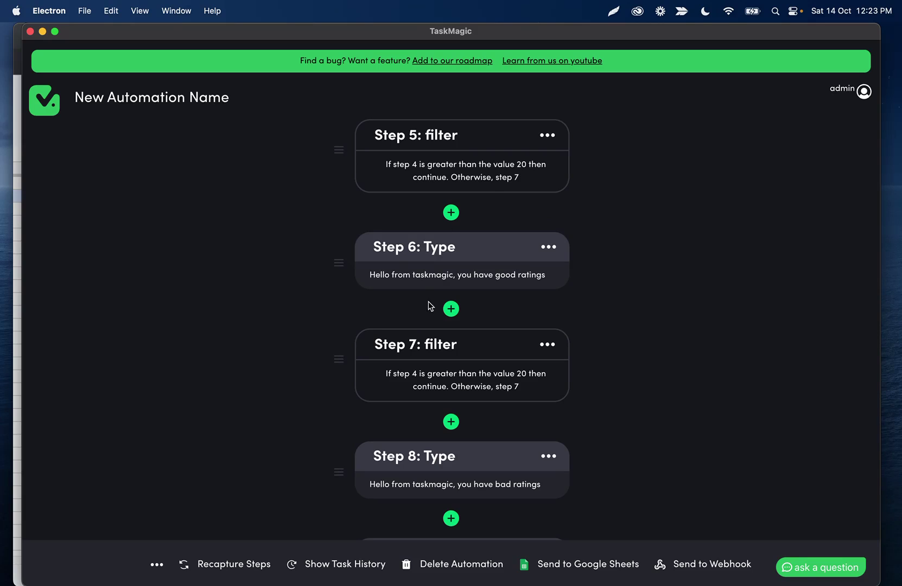
scroll(411, 375, "down", 1)
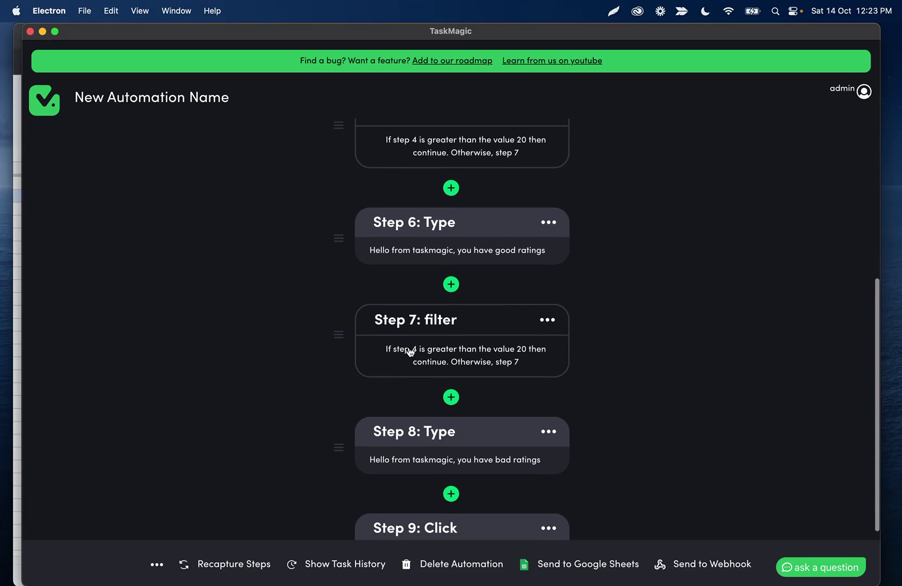
scroll(435, 261, "up", 1)
left_click(497, 170)
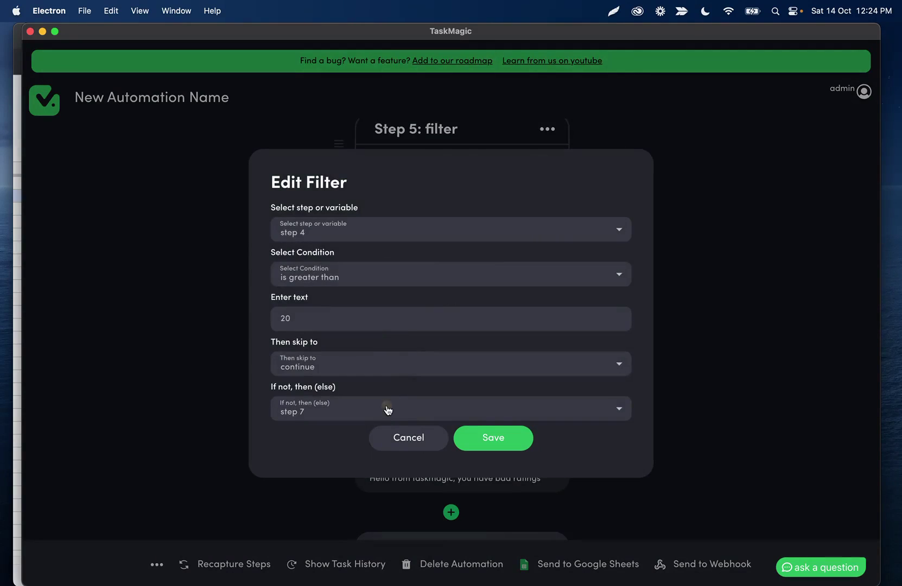
left_click(443, 409)
left_click(350, 350)
left_click(481, 434)
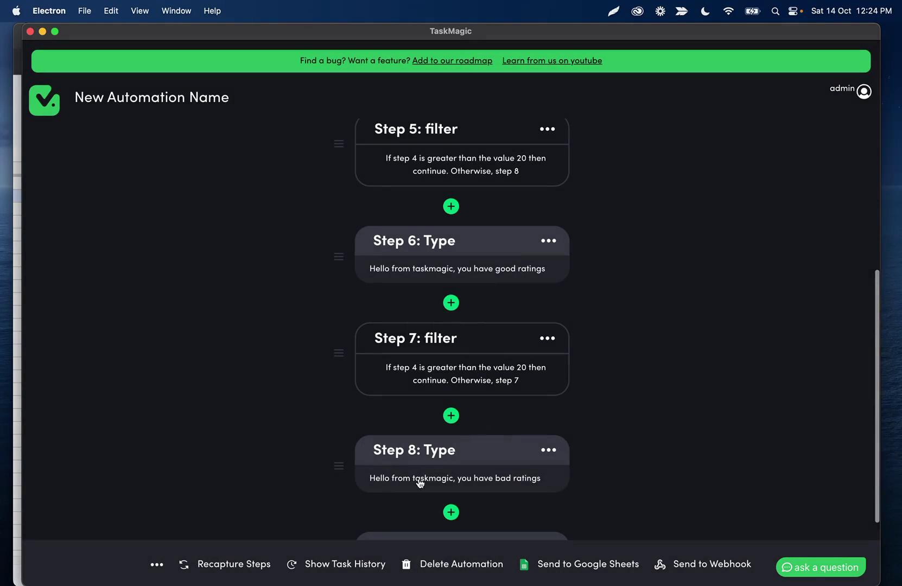
- Set step 7's filter to jump to step 9 when the check fails, then recheck it
scroll(427, 479, "down", 5)
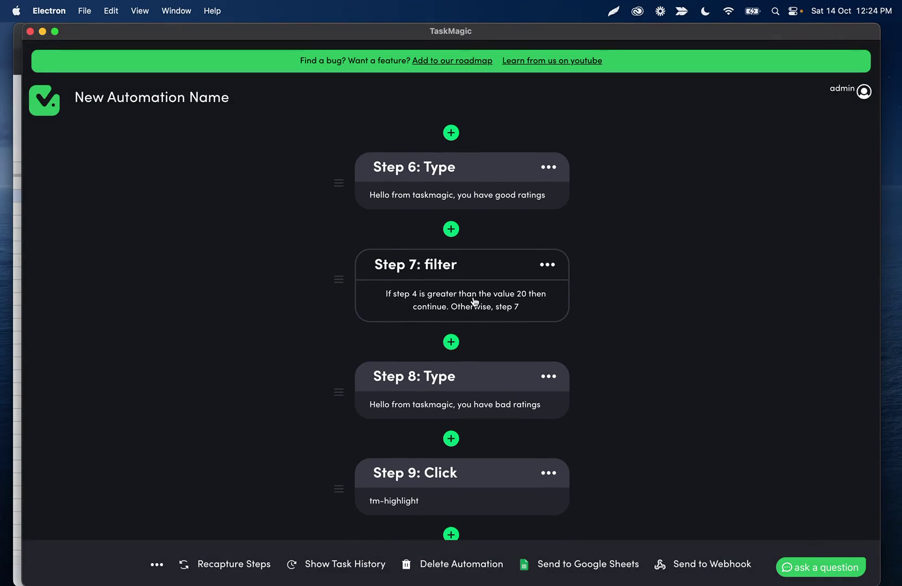
left_click(448, 307)
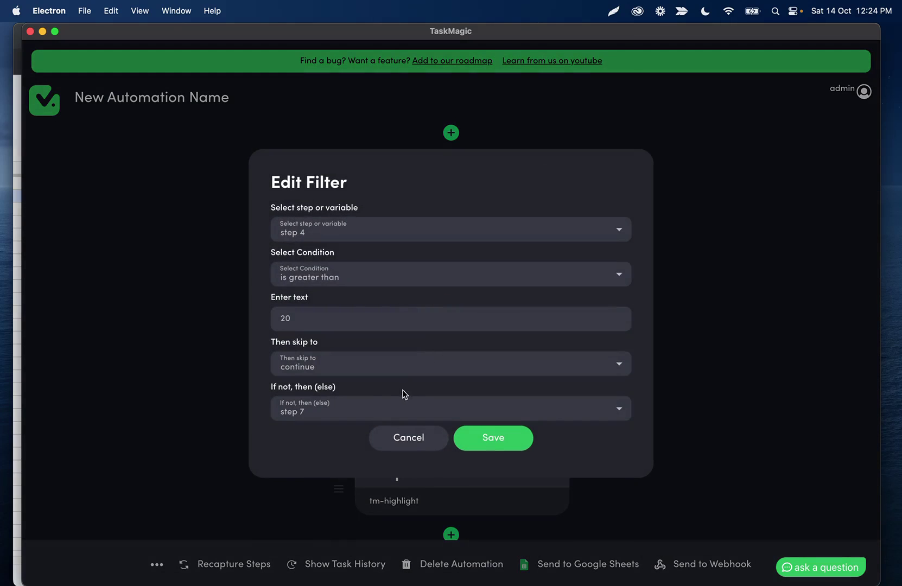
left_click(376, 409)
left_click(337, 379)
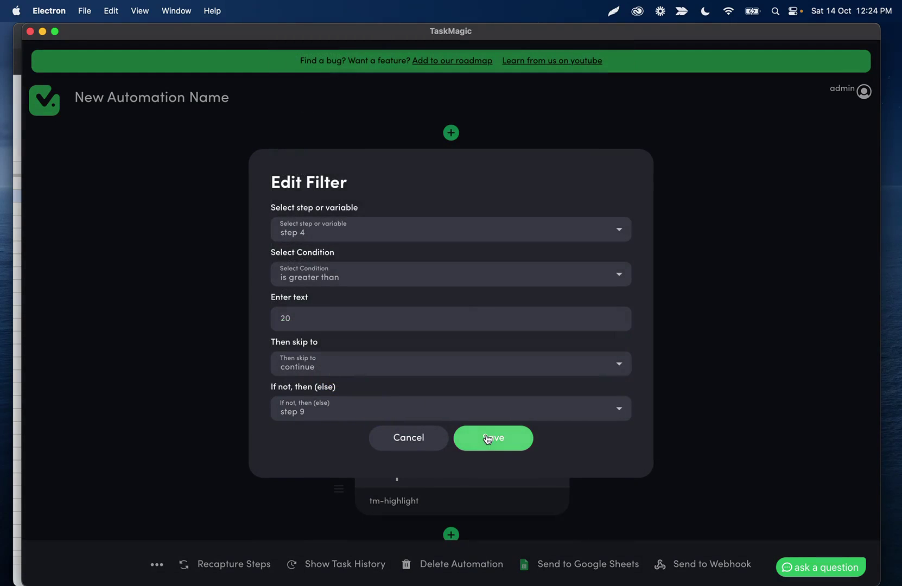
left_click(493, 438)
scroll(493, 262, "down", 2)
left_click(493, 262)
left_click(330, 408)
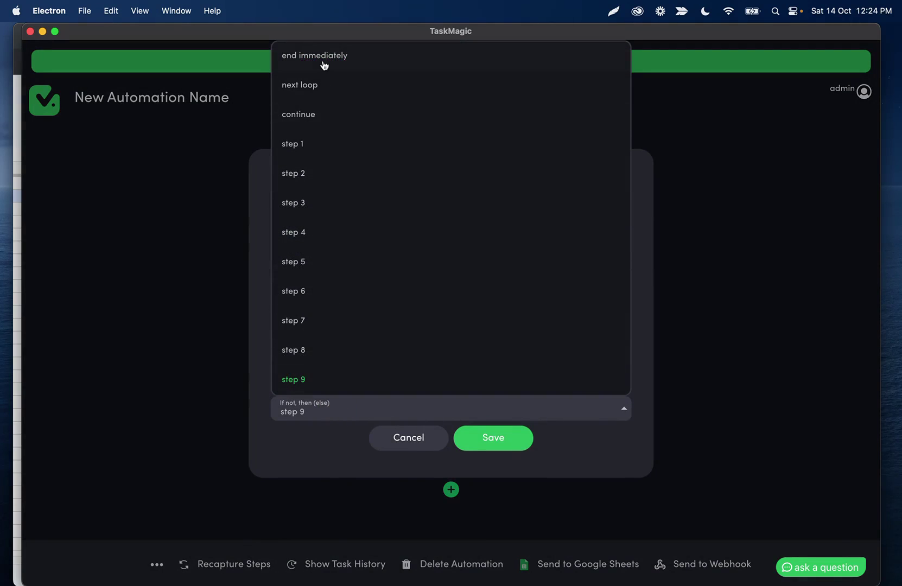
left_click(409, 432)
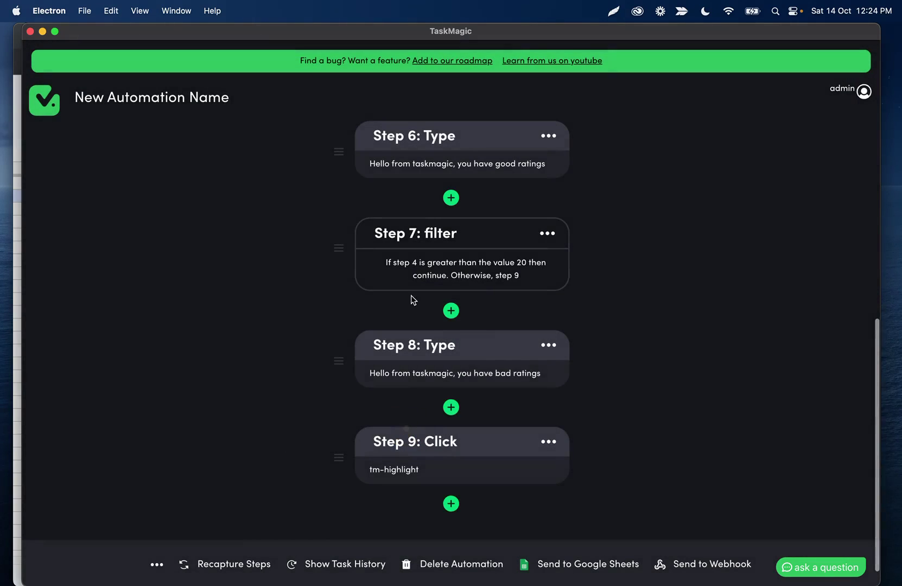
- After reviewing step 7's filter unchanged, stretch the loop's end handle from step 4 to step 9
left_click(473, 278)
left_click(388, 438)
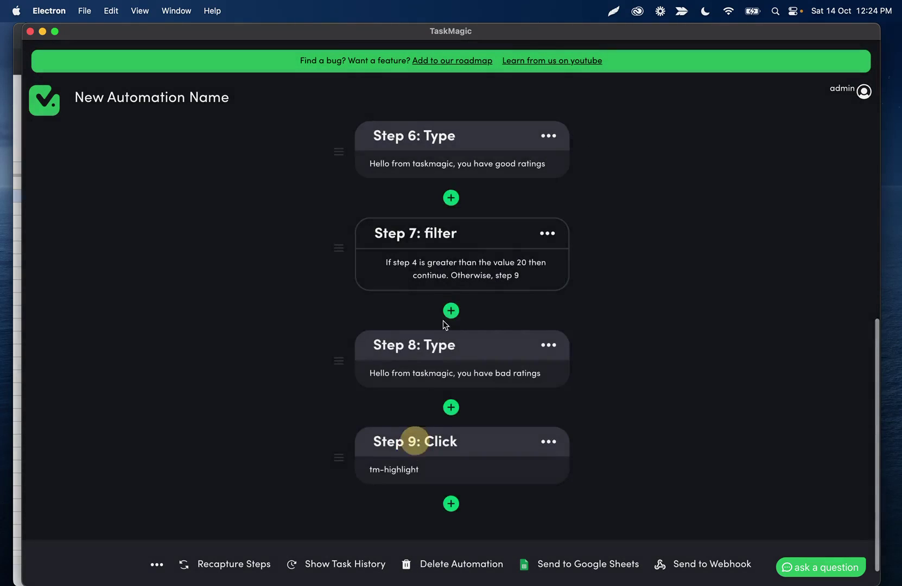
scroll(450, 293, "up", 3)
scroll(450, 293, "up", 10)
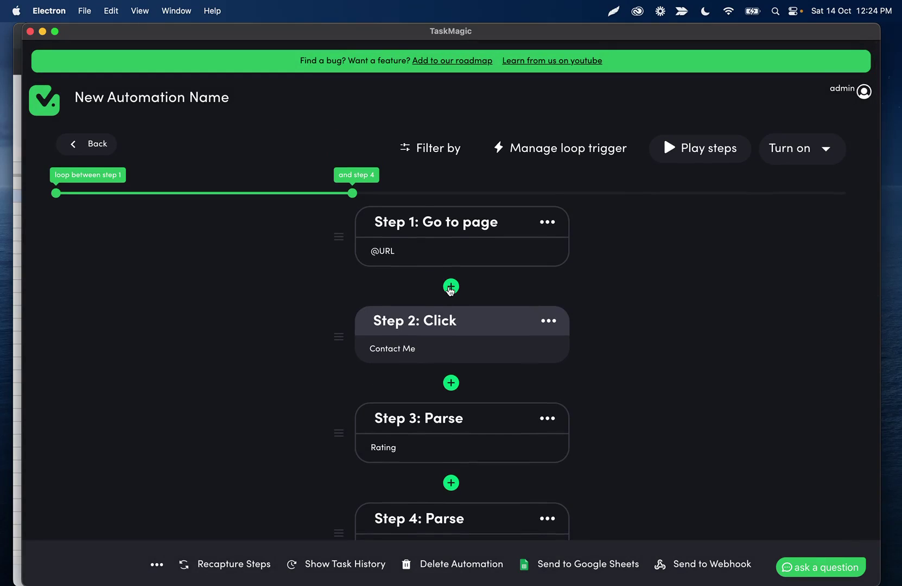
left_click_drag(357, 195, 868, 190)
scroll(682, 235, "down", 2)
scroll(682, 235, "down", 2)
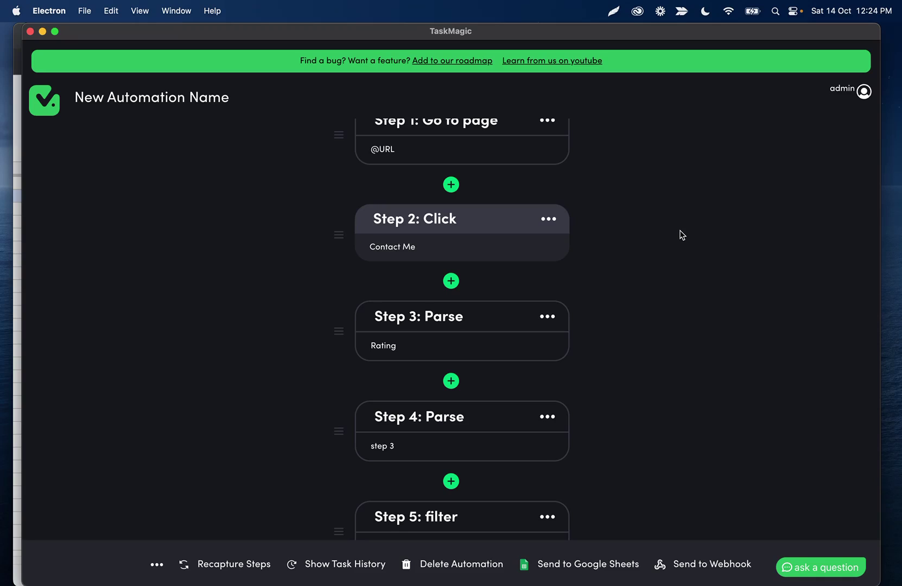
- In the Fiverr looping sheet, copy the 5.0(85) rating from cell C2
left_click(19, 344)
left_click(186, 196)
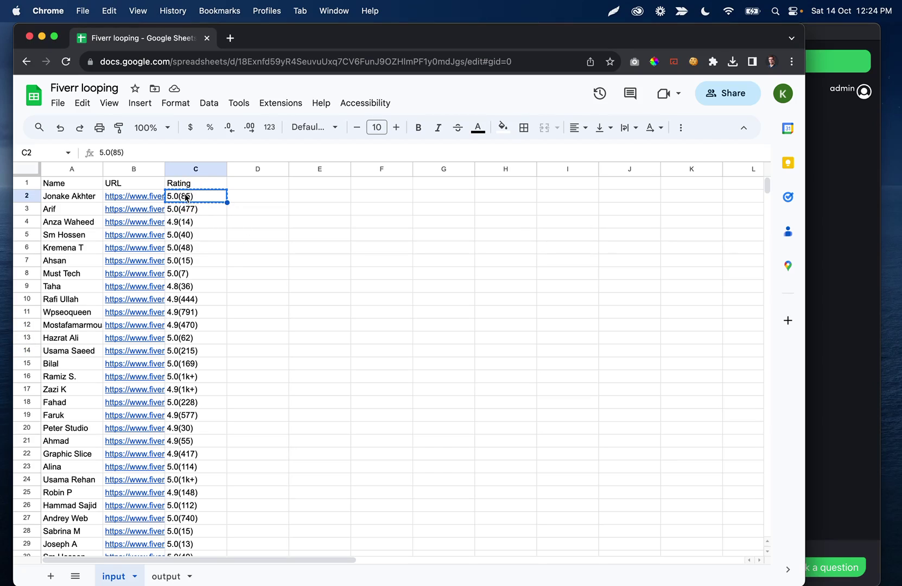
double_click(194, 197)
left_click(182, 196)
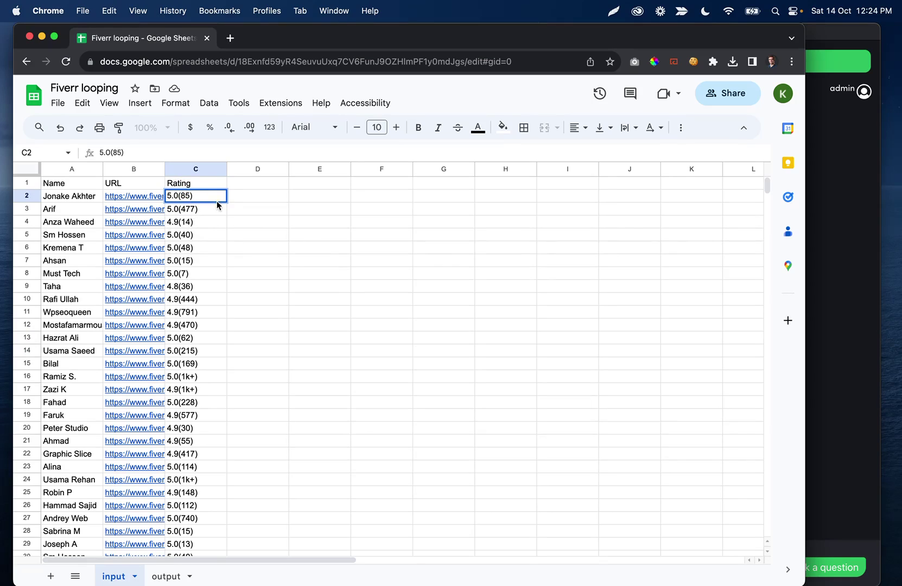
key("super+c")
- Review the ratings in C3–C8, including 4.9(14), 5.0(15) and 5.0(7)
left_click(187, 208)
left_click(197, 224)
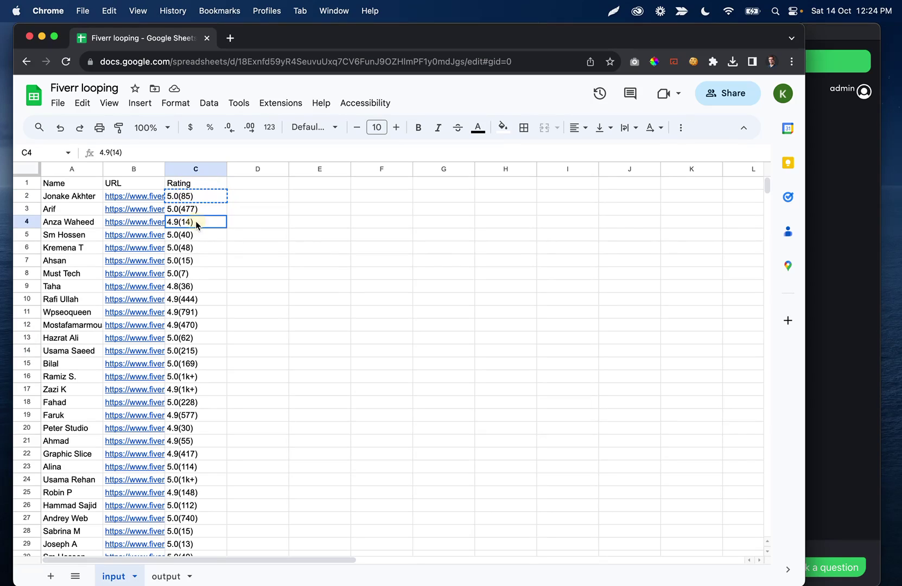
left_click(203, 234)
left_click(199, 262)
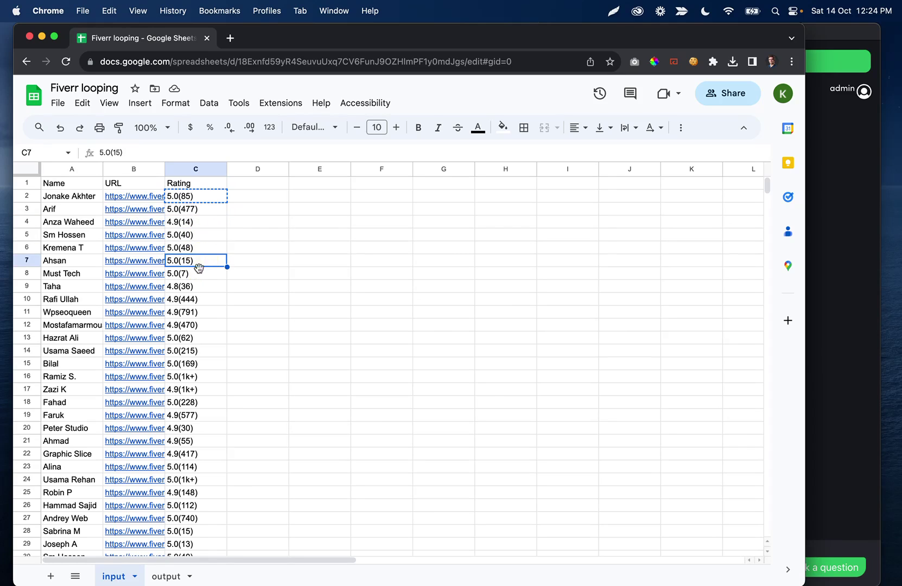
left_click(199, 271)
left_click(831, 285)
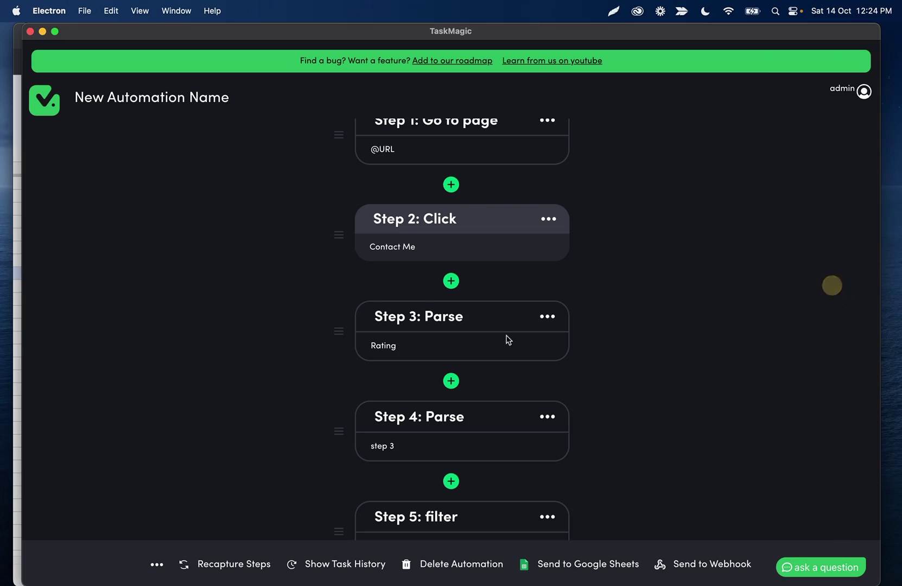
scroll(430, 311, "down", 2)
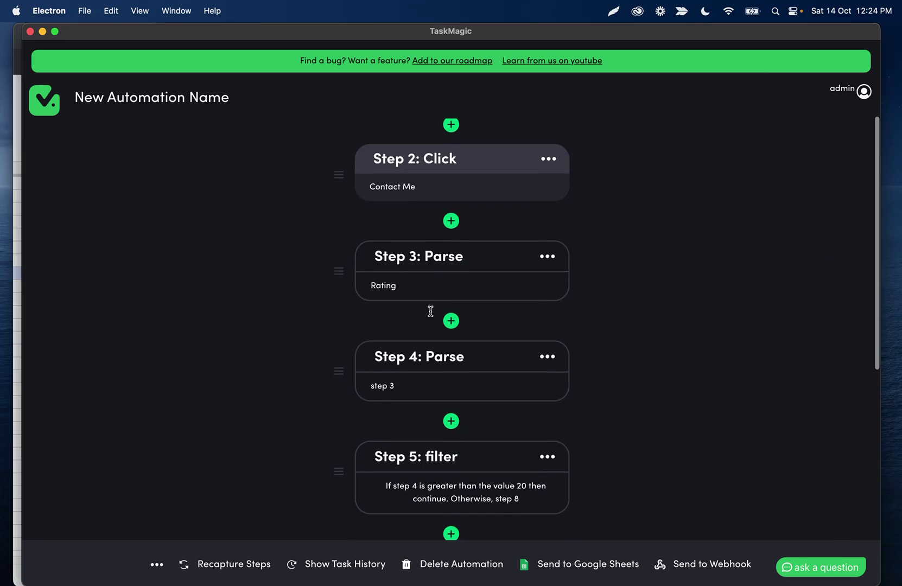
left_click(17, 314)
double_click(192, 196)
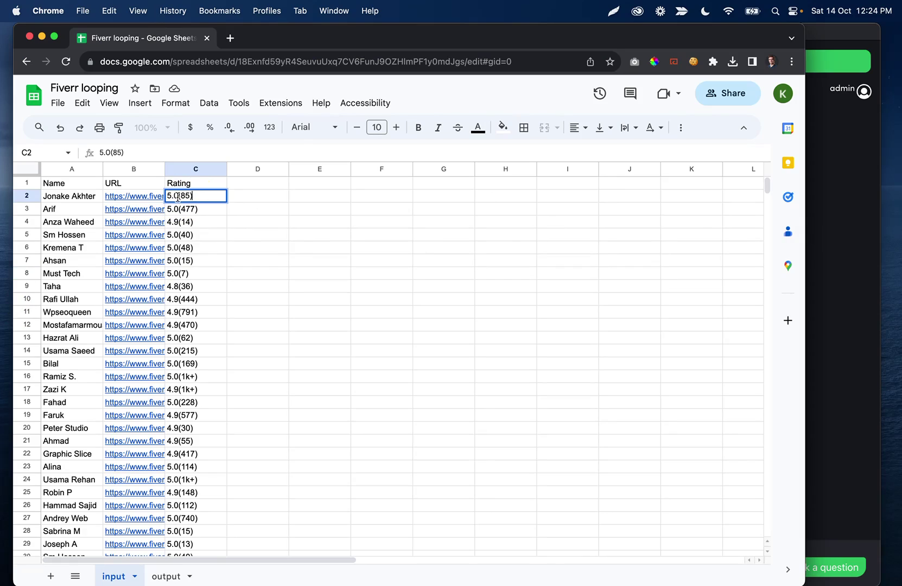
- Undo the accidental text move so C2 reads 5.0(85), then return to the TaskMagic editor
mouse_move(179, 196)
left_mouse_down()
mouse_move(147, 198)
mouse_move(181, 204)
left_mouse_up()
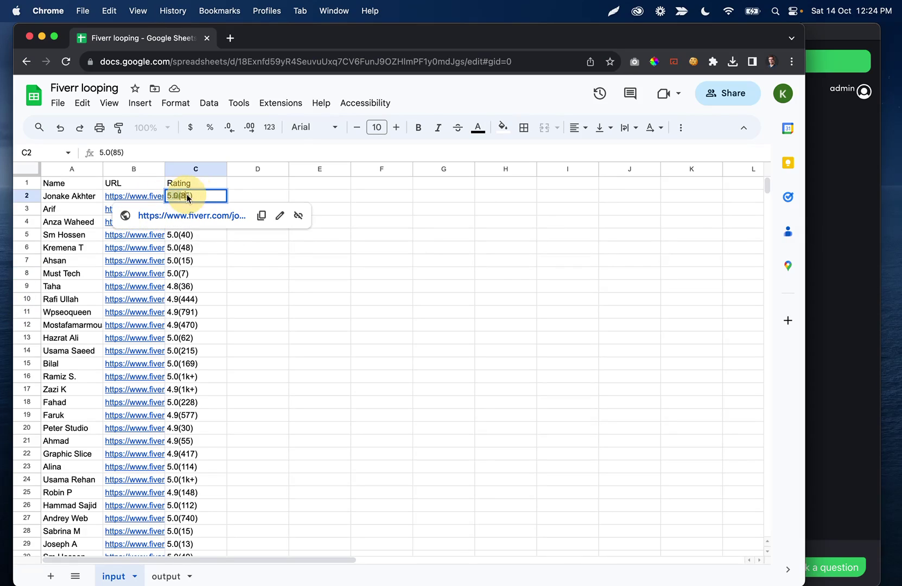
key("super+z")
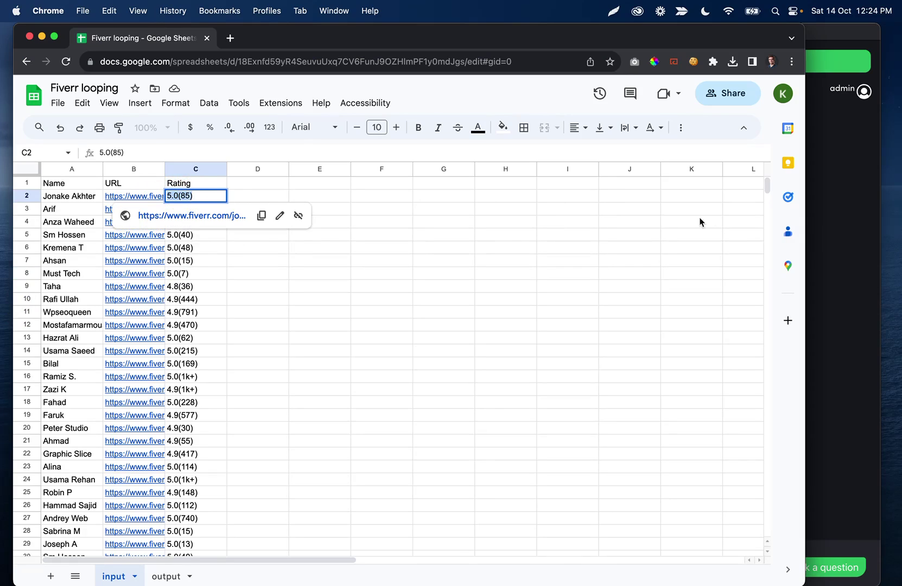
left_click(846, 243)
scroll(406, 383, "down", 5)
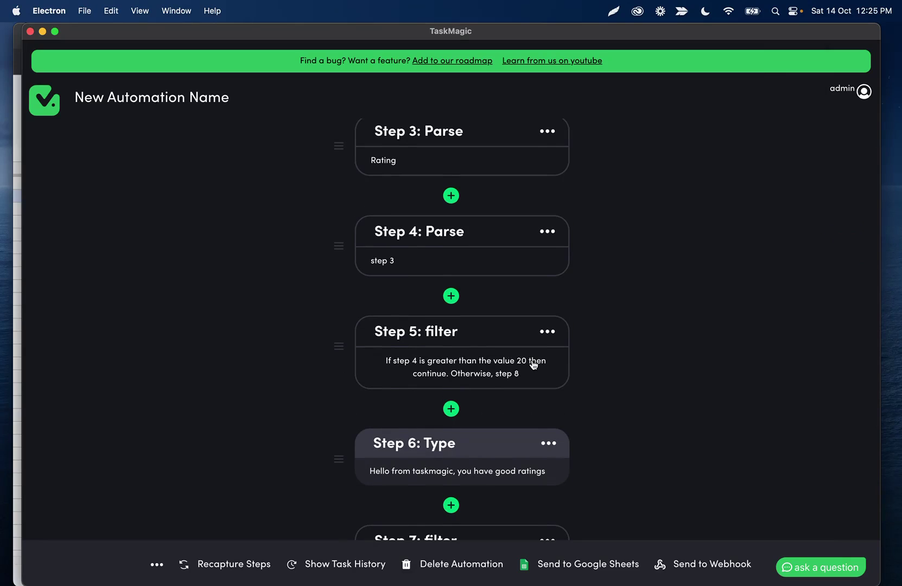
scroll(534, 365, "down", 3)
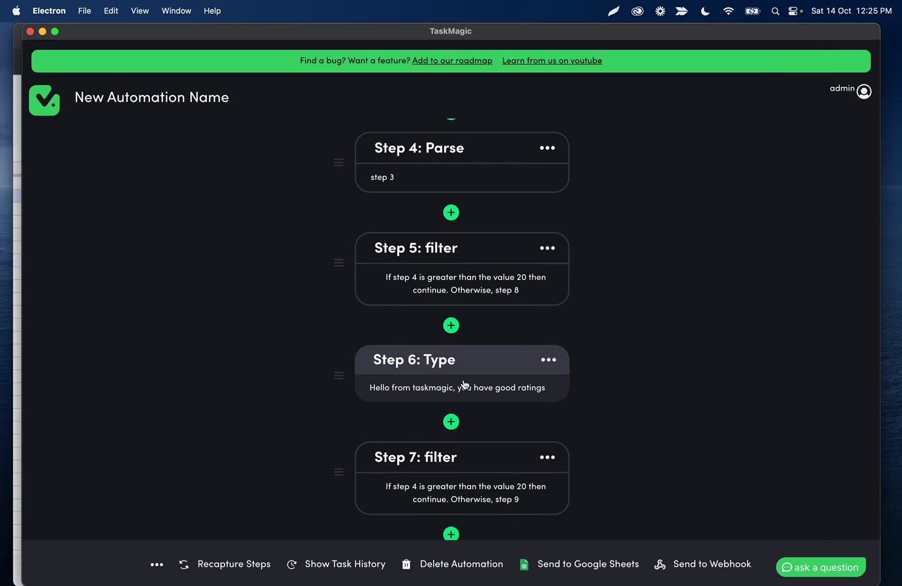
scroll(504, 290, "down", 6)
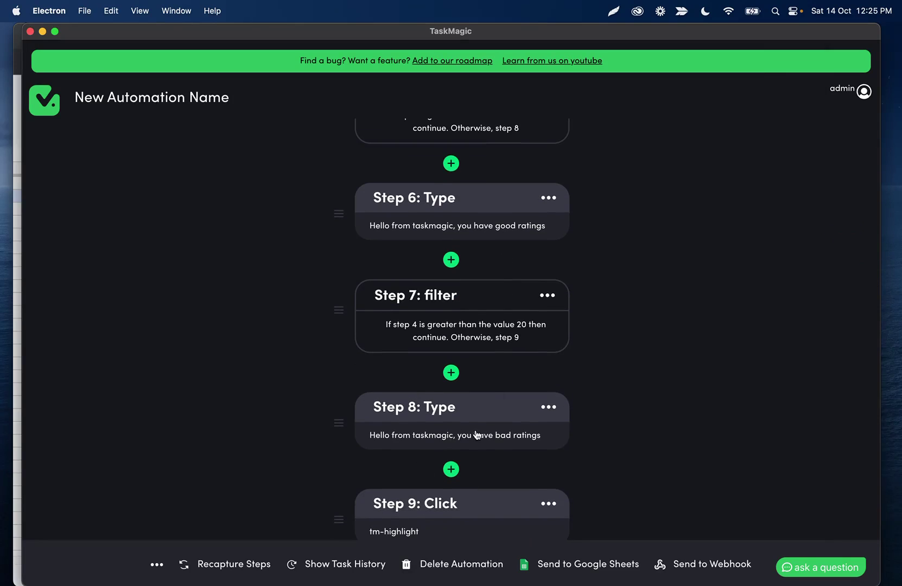
scroll(483, 401, "down", 2)
scroll(480, 342, "up", 5)
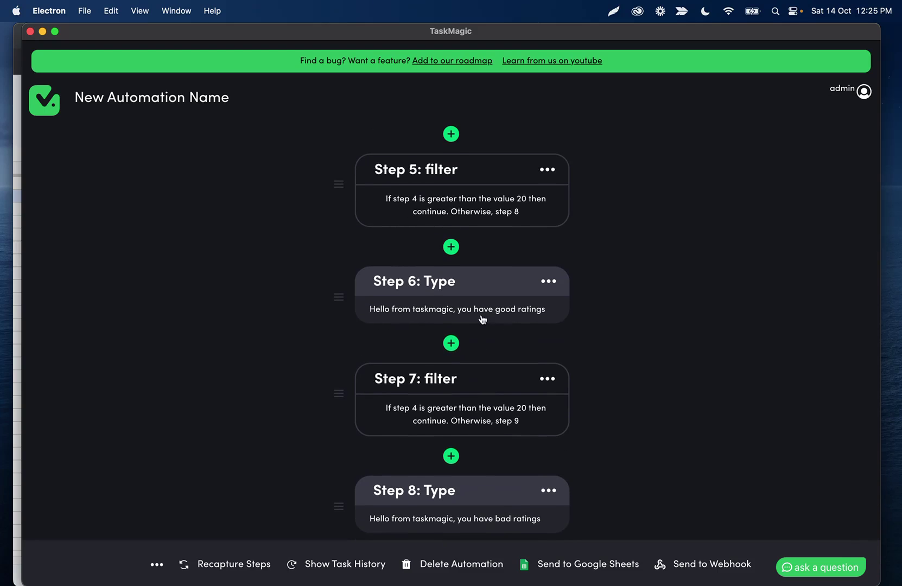
scroll(498, 321, "down", 1)
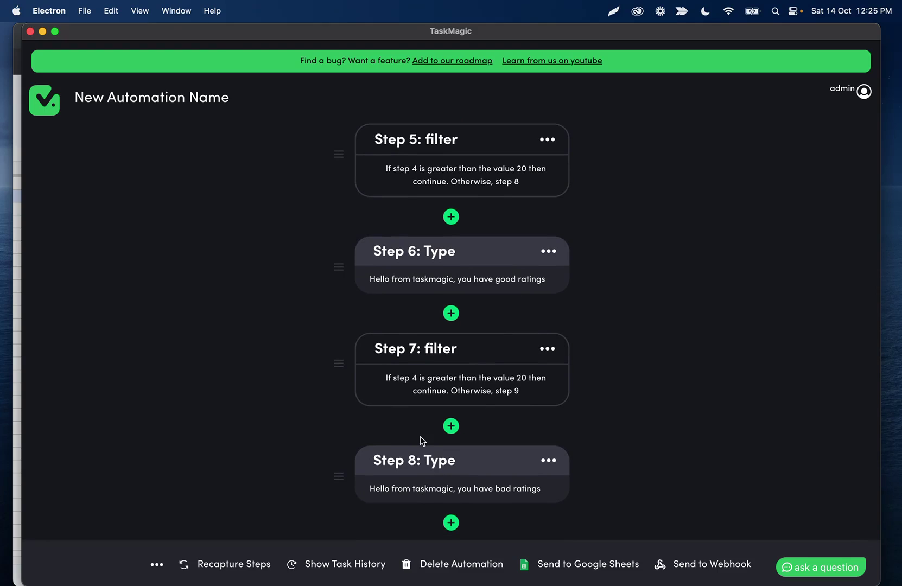
left_click_drag(339, 266, 356, 276)
scroll(411, 413, "down", 3)
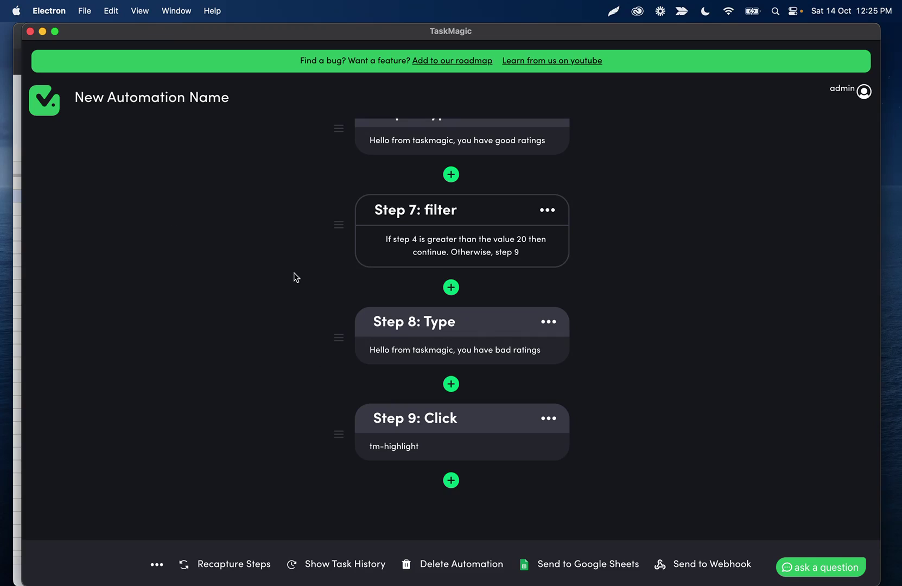
scroll(294, 276, "up", 10)
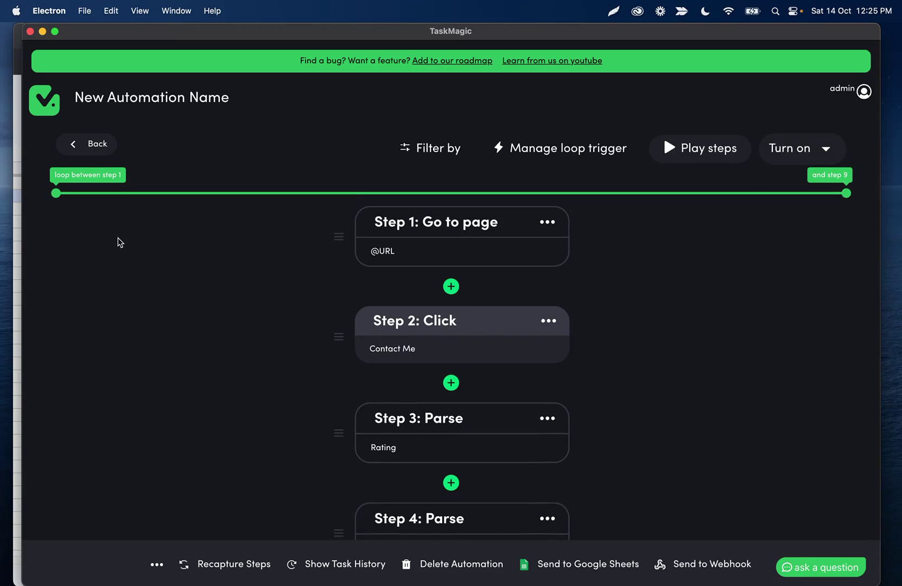